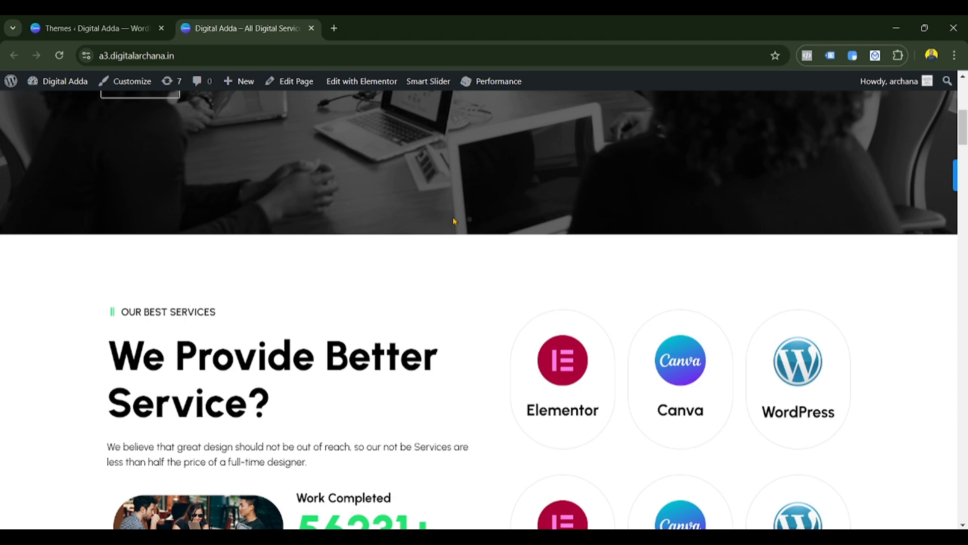
- Go from the WordPress admin's Plugins list to the Add Plugins page
scroll(453, 221, "up", 3)
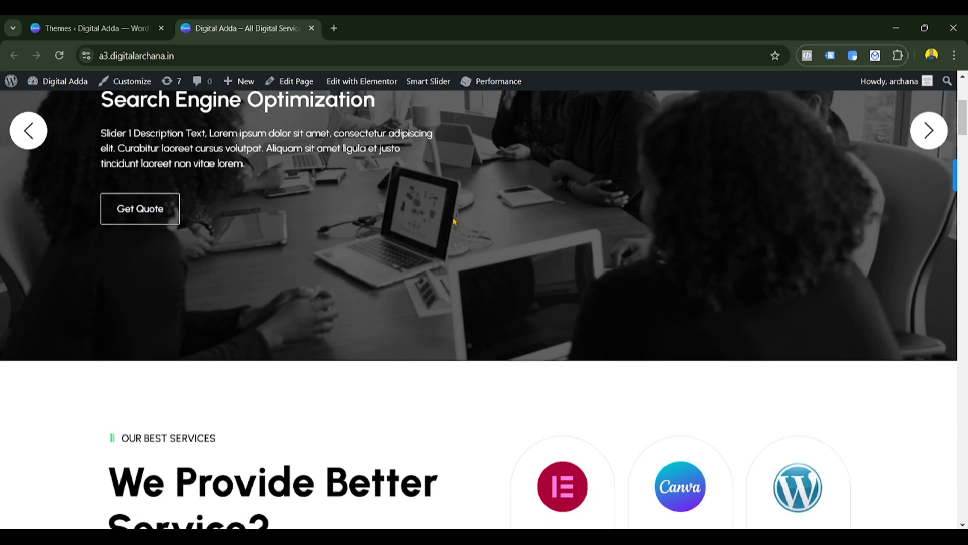
scroll(454, 221, "up", 1)
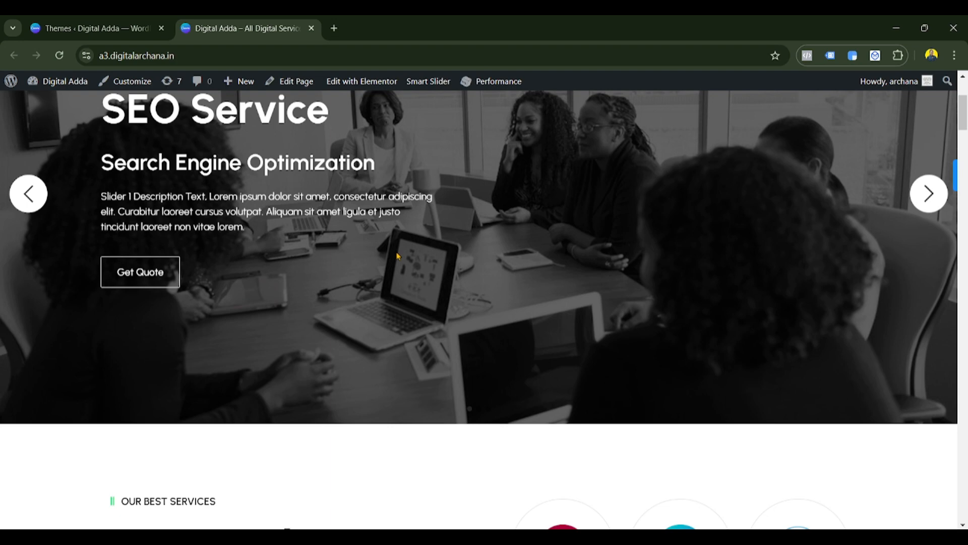
scroll(378, 305, "up", 1)
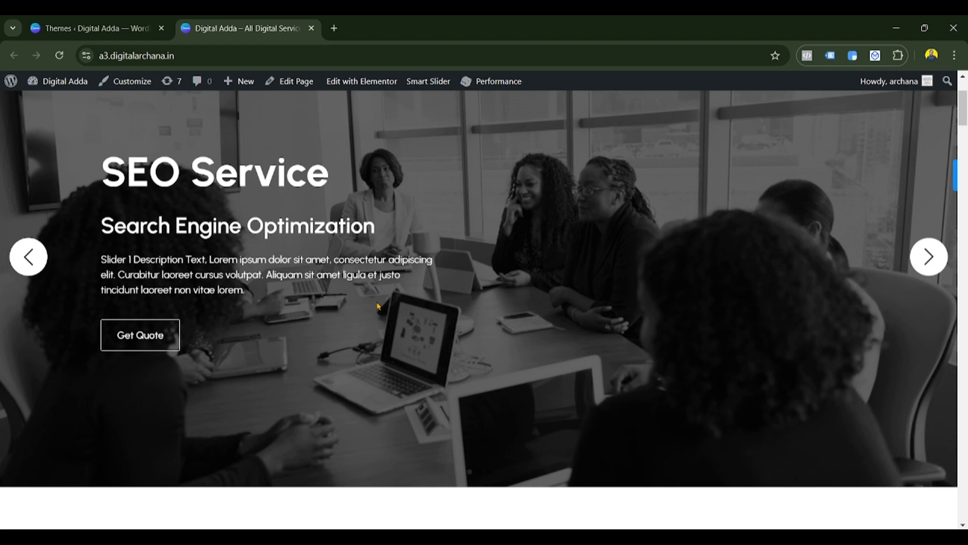
scroll(377, 306, "down", 6)
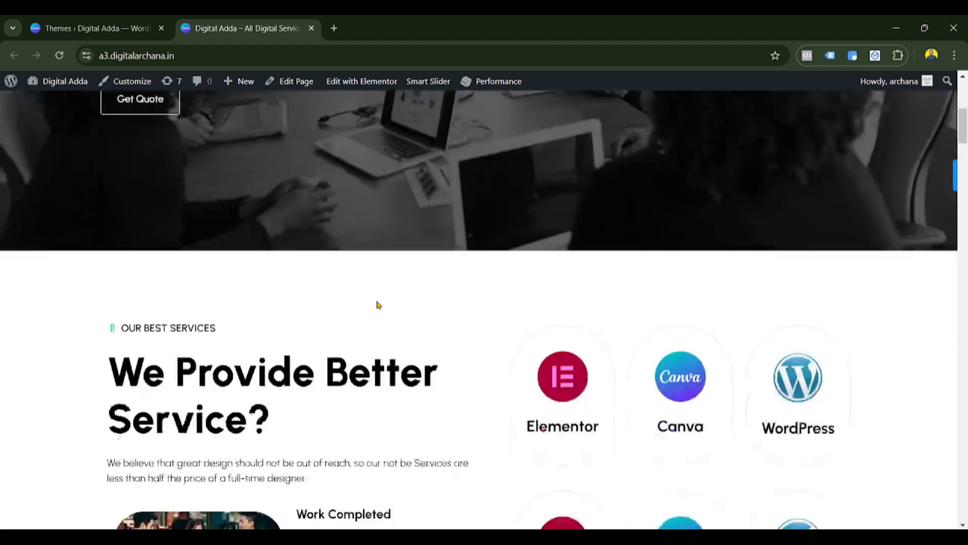
scroll(494, 298, "down", 5)
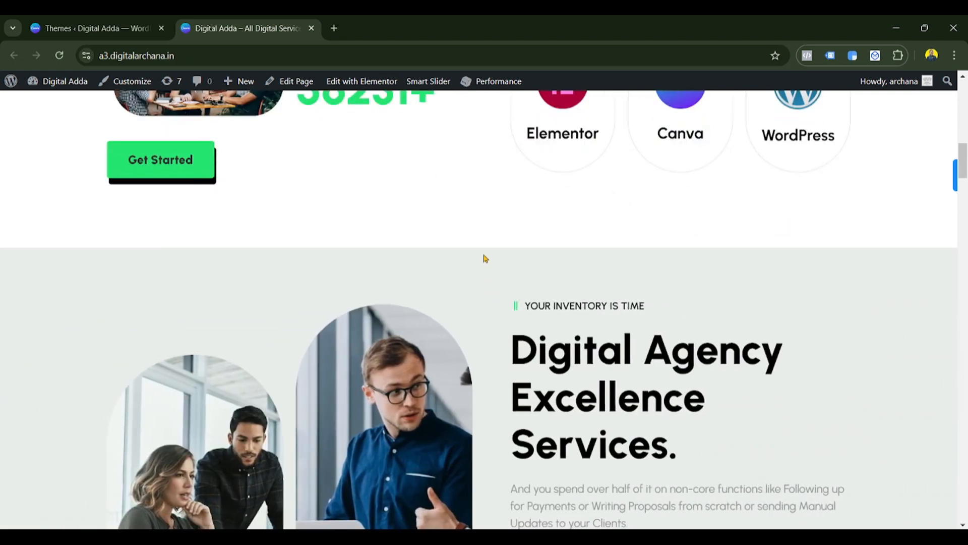
scroll(485, 259, "down", 6)
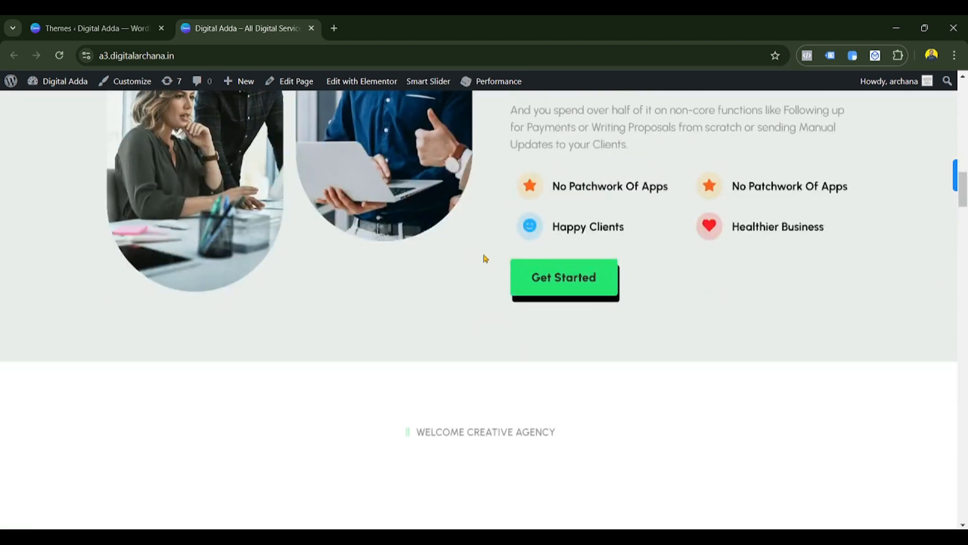
scroll(270, 285, "up", 2)
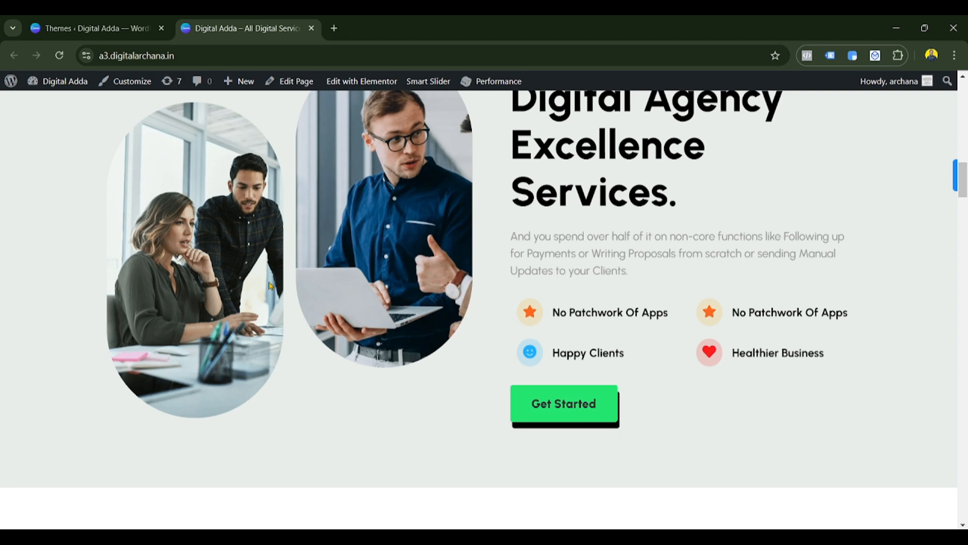
scroll(271, 286, "down", 4)
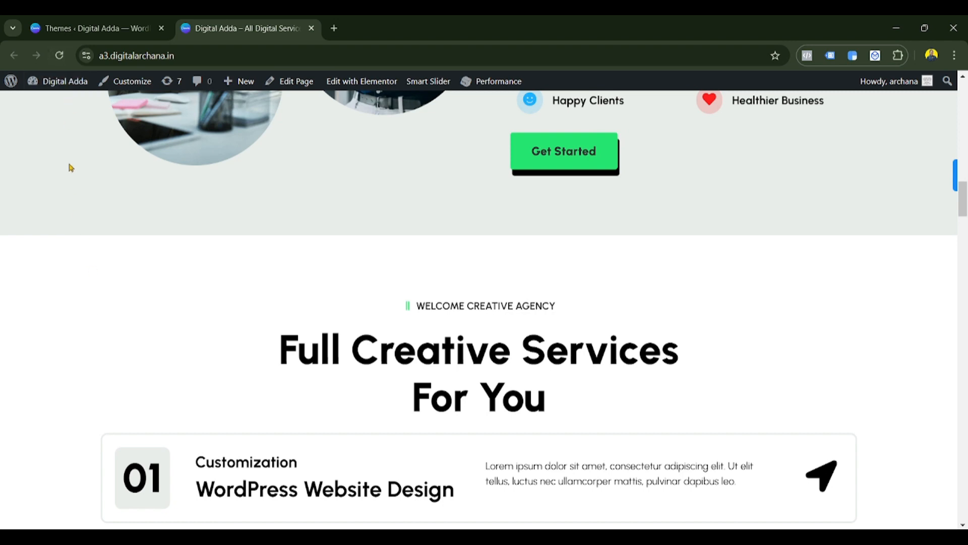
left_click(73, 26)
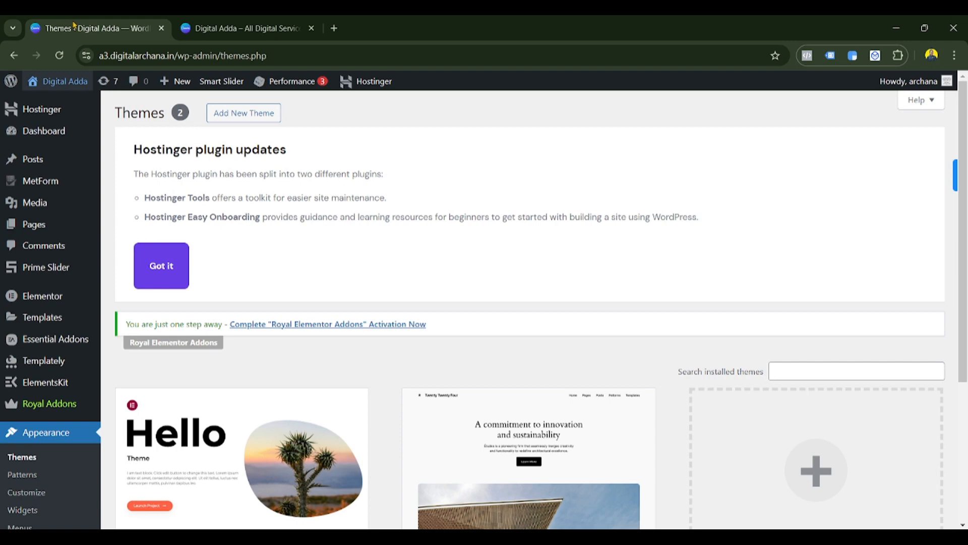
scroll(35, 353, "down", 3)
left_click(41, 403)
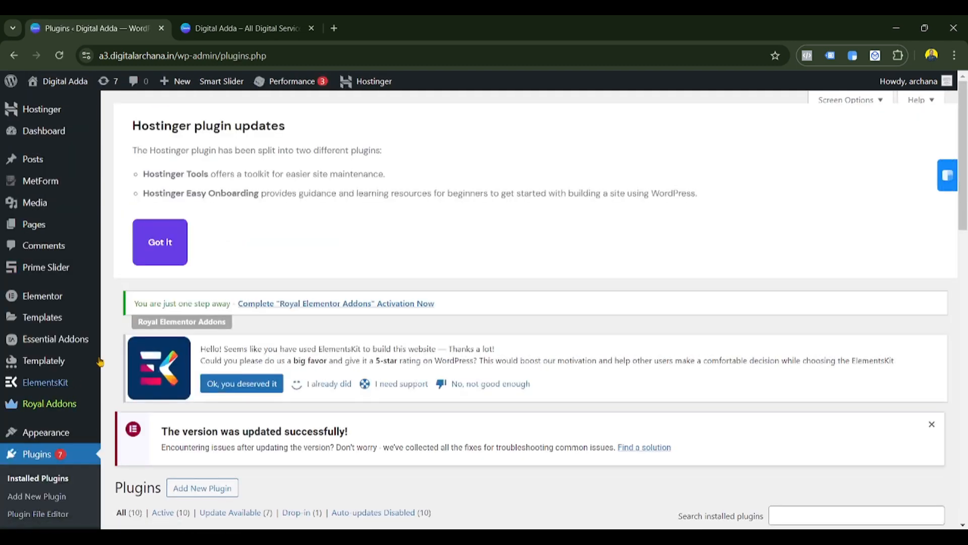
scroll(338, 281, "down", 3)
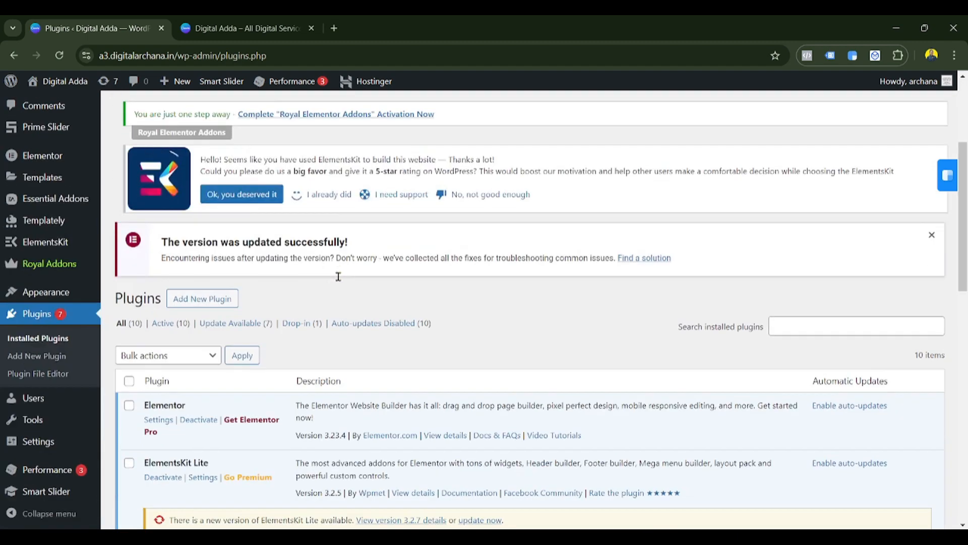
left_click(209, 302)
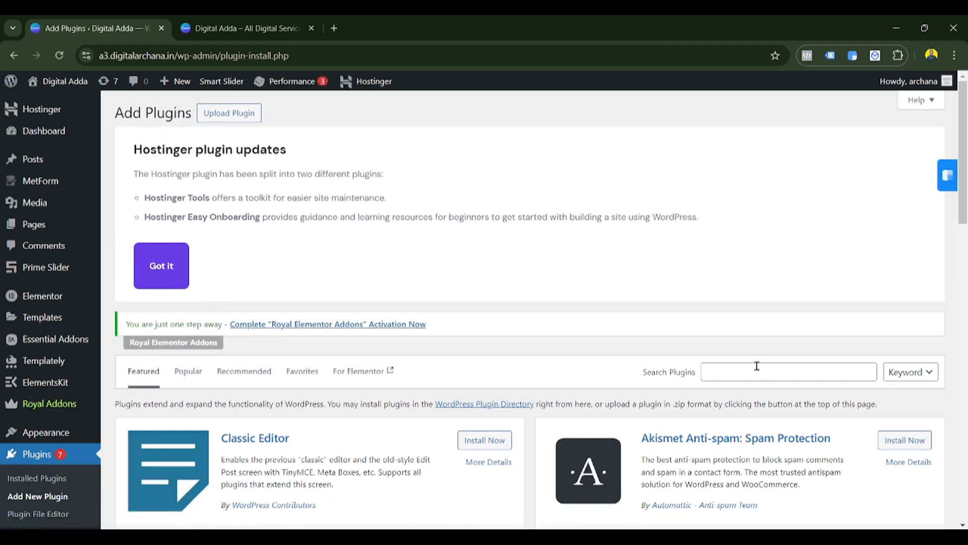
- Search plugins for 'ase' to list Admin and Site Enhancements (ASE) first
left_click(757, 366)
type("as")
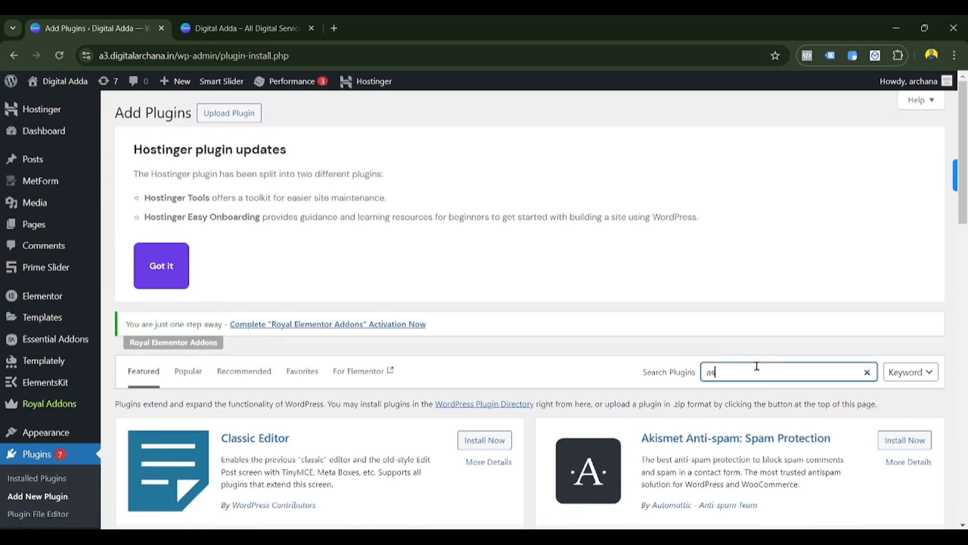
type("e")
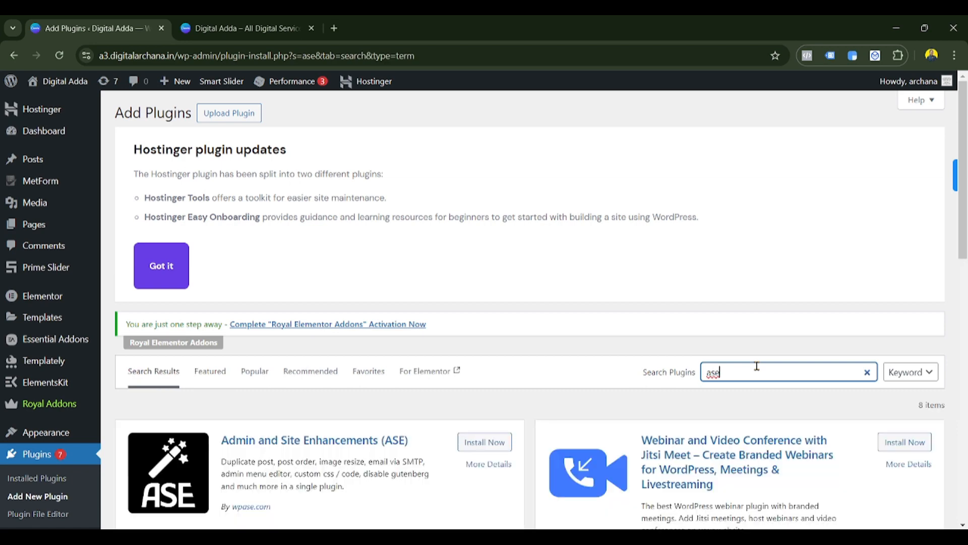
scroll(460, 423, "down", 1)
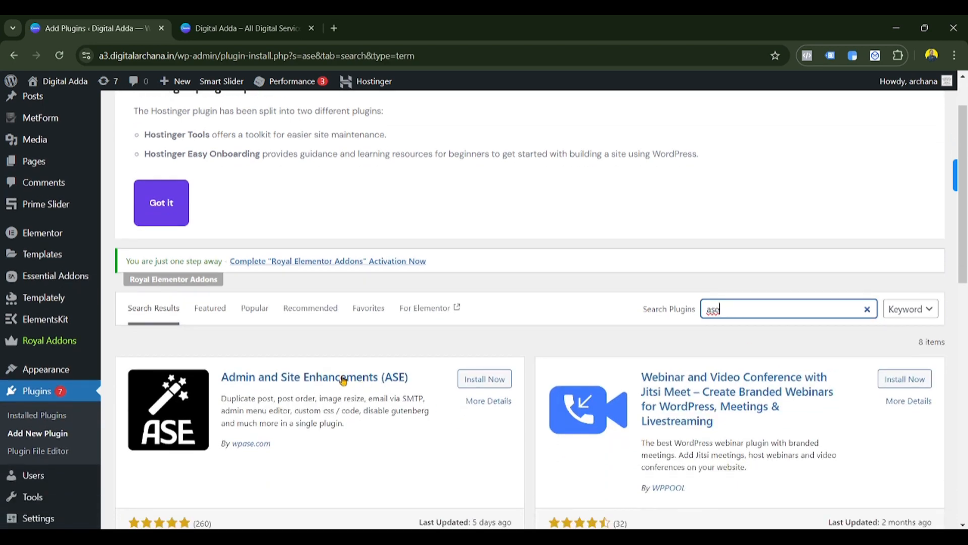
scroll(344, 381, "down", 3)
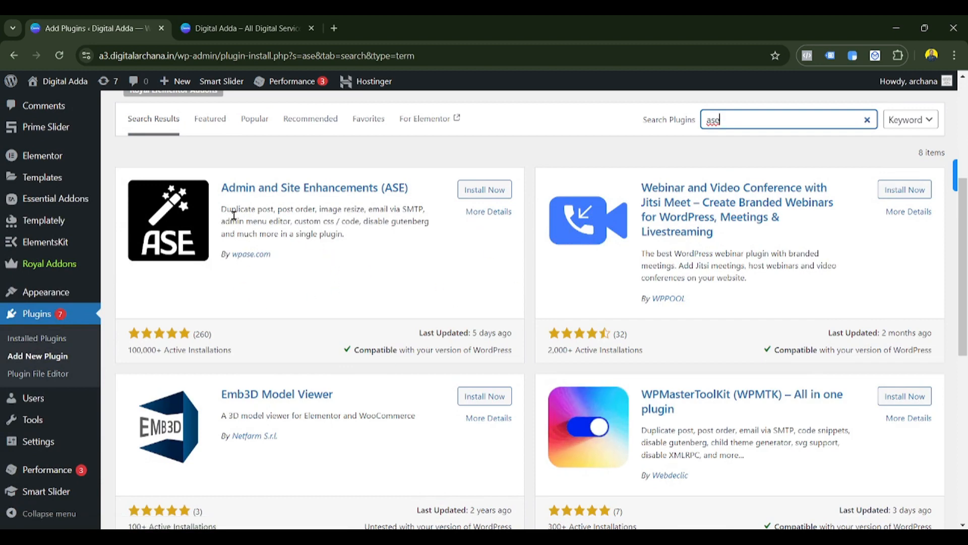
left_click_drag(221, 209, 356, 238)
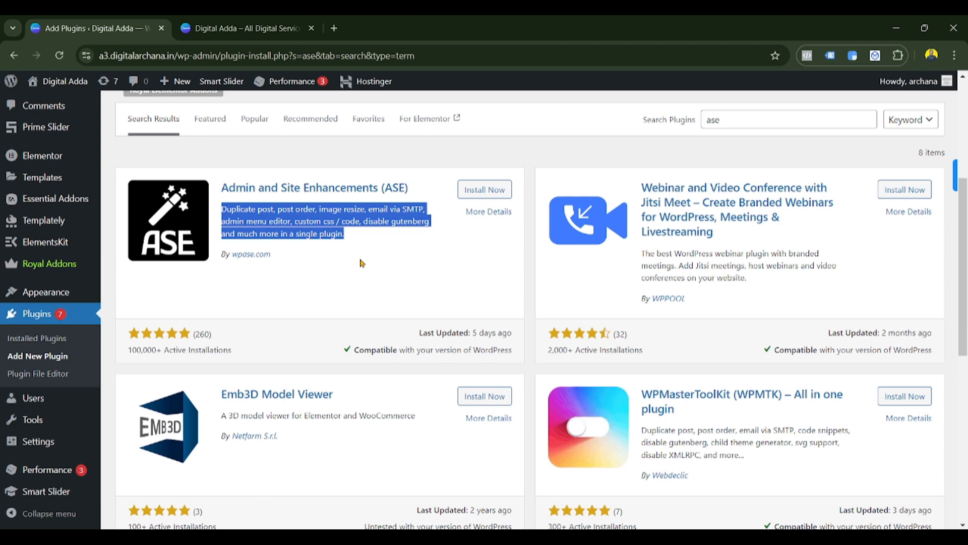
left_click(361, 263)
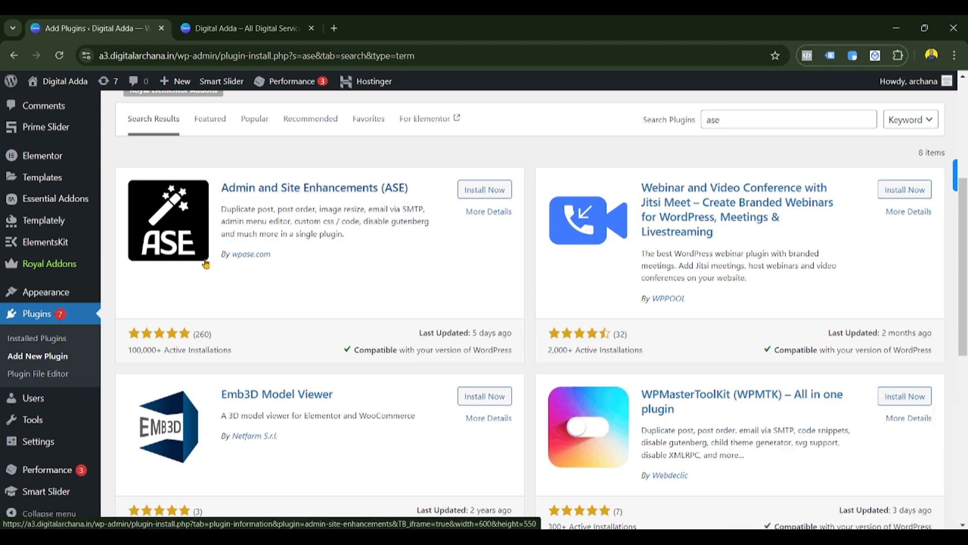
- Install and activate Admin and Site Enhancements (ASE) from its search result card
left_click(483, 190)
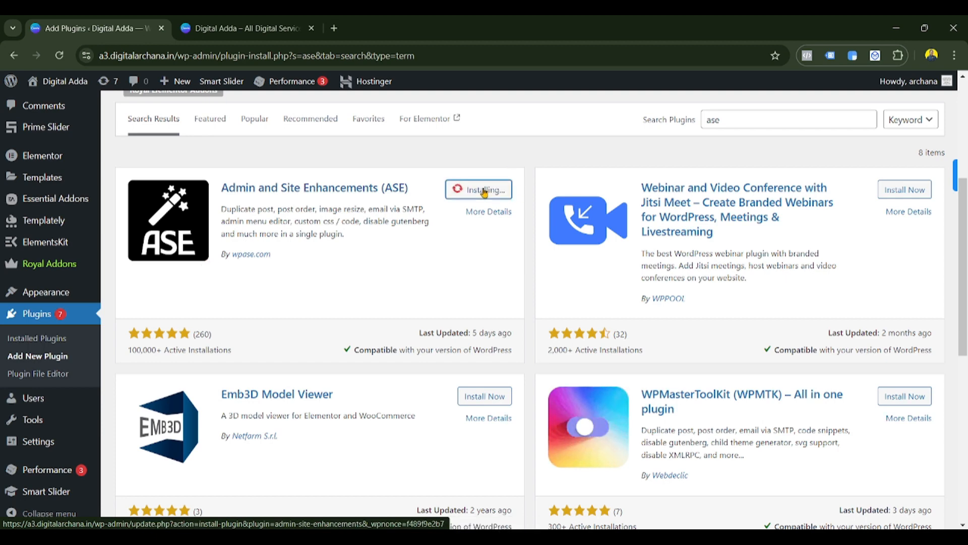
left_click(488, 190)
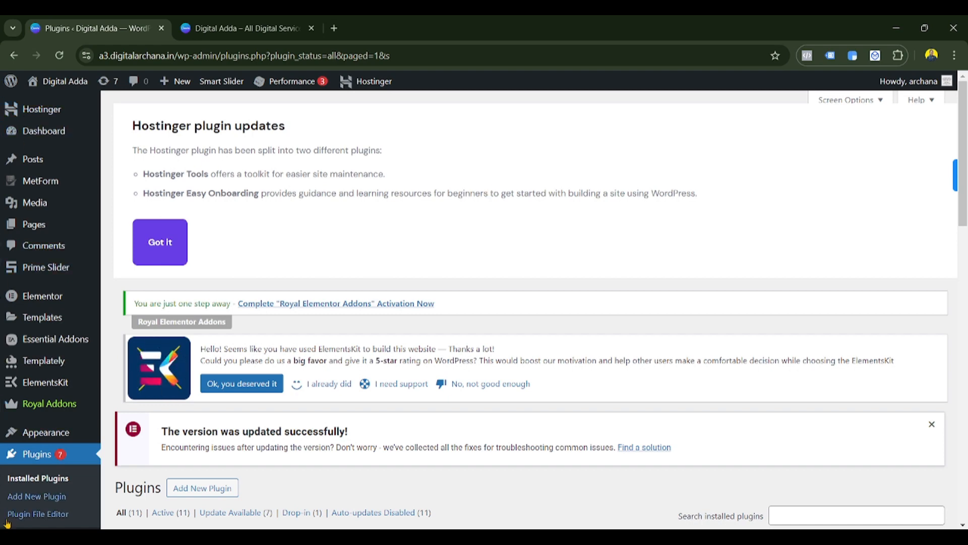
- Scroll the Installed Plugins list to locate ASE version 7.3.3 and its Configure link
mouse_move(91, 89)
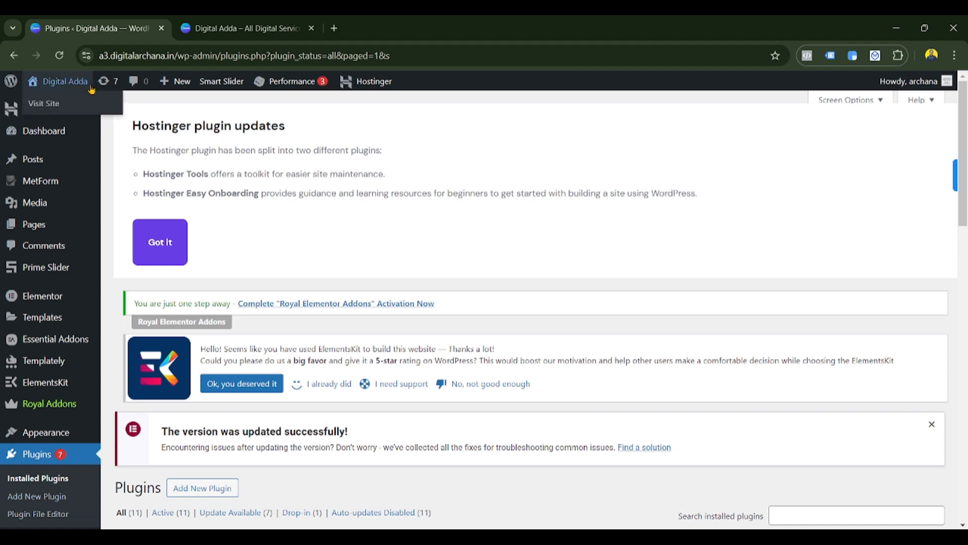
mouse_move(95, 263)
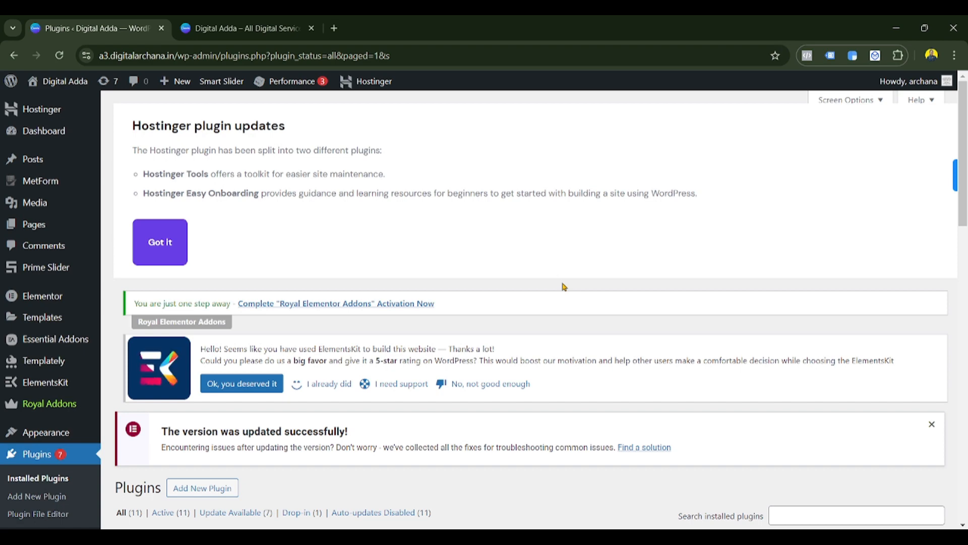
scroll(243, 295, "down", 3)
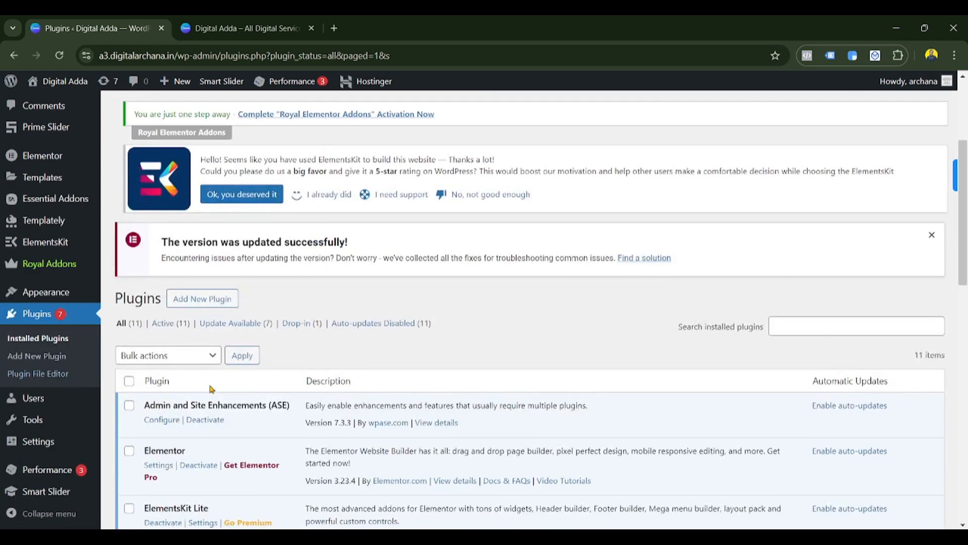
scroll(212, 389, "down", 1)
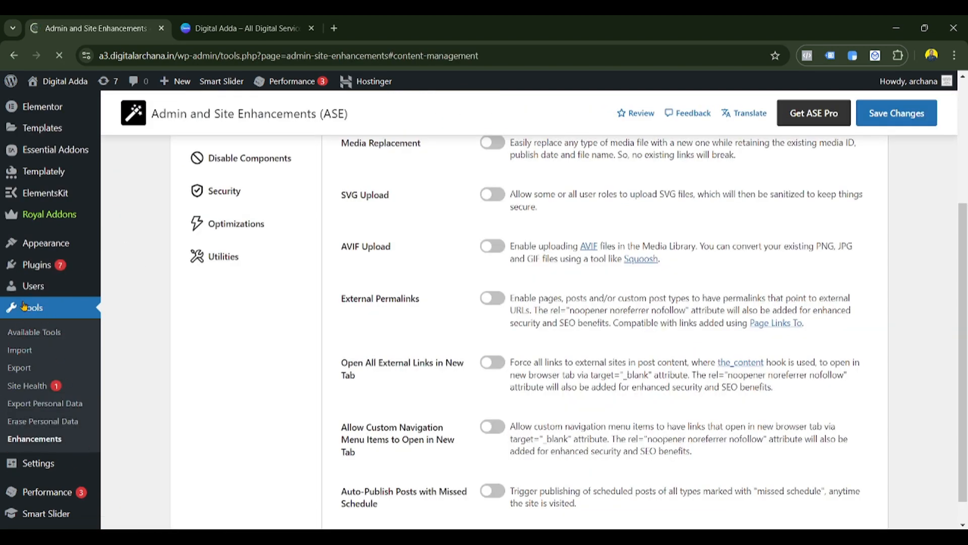
left_click(31, 440)
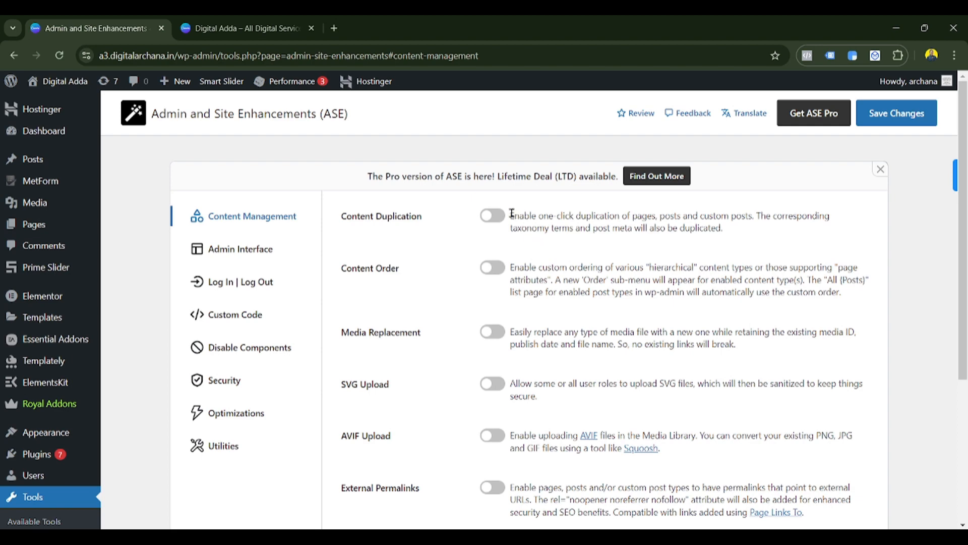
left_click_drag(512, 215, 749, 235)
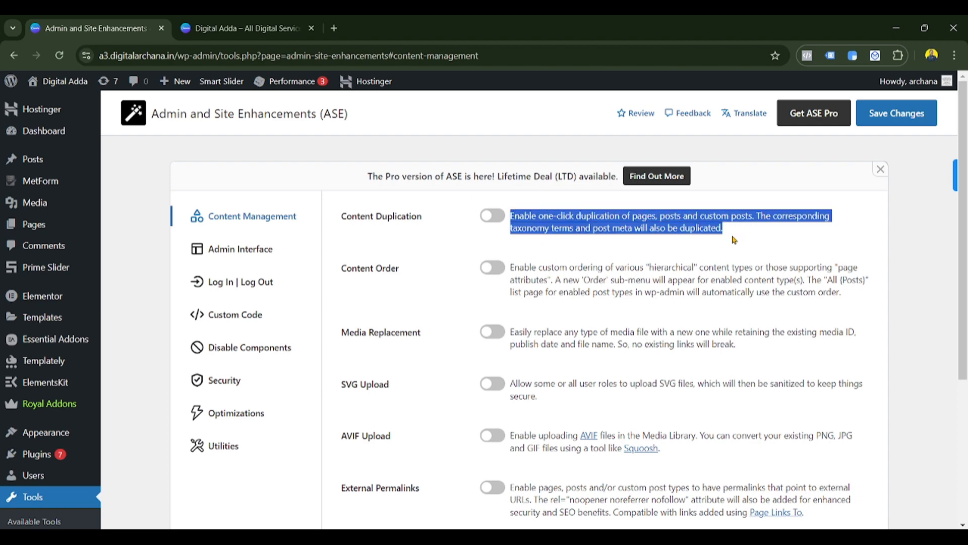
left_click_drag(734, 240, 487, 255)
left_click(467, 249)
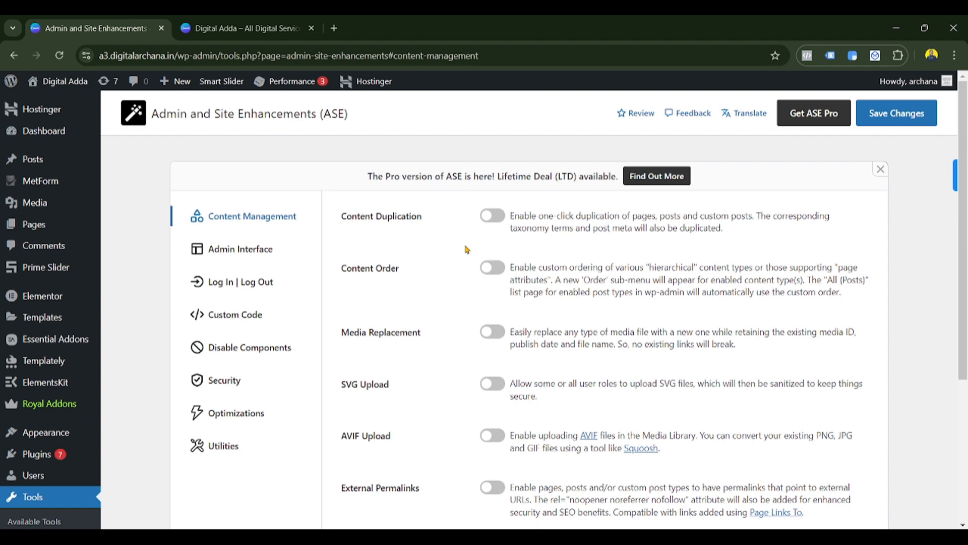
- Enable Content Duplication, redirecting to the Edit screen after duplicating, and save
left_click(493, 218)
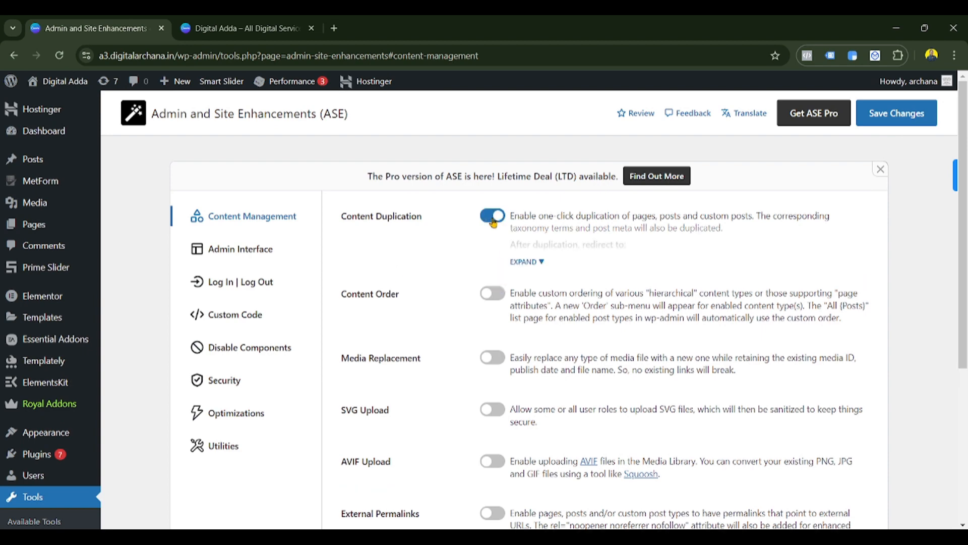
left_click(528, 264)
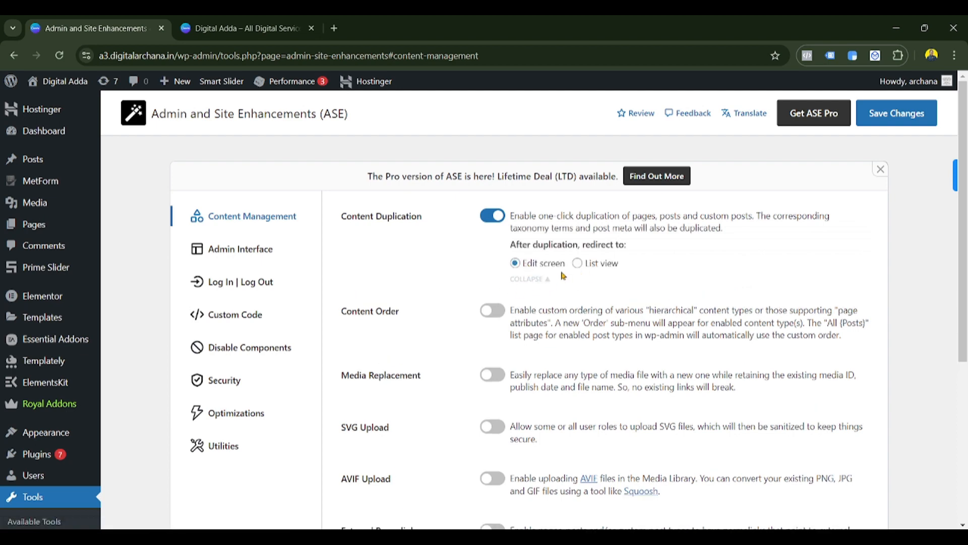
left_click(578, 266)
left_click(529, 280)
left_click(530, 267)
left_click(515, 263)
left_click(900, 123)
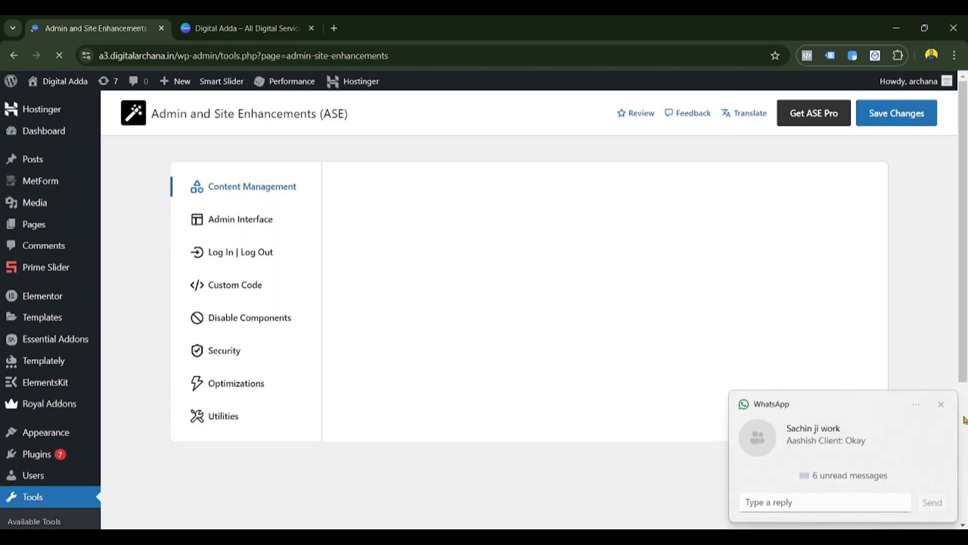
left_click(940, 404)
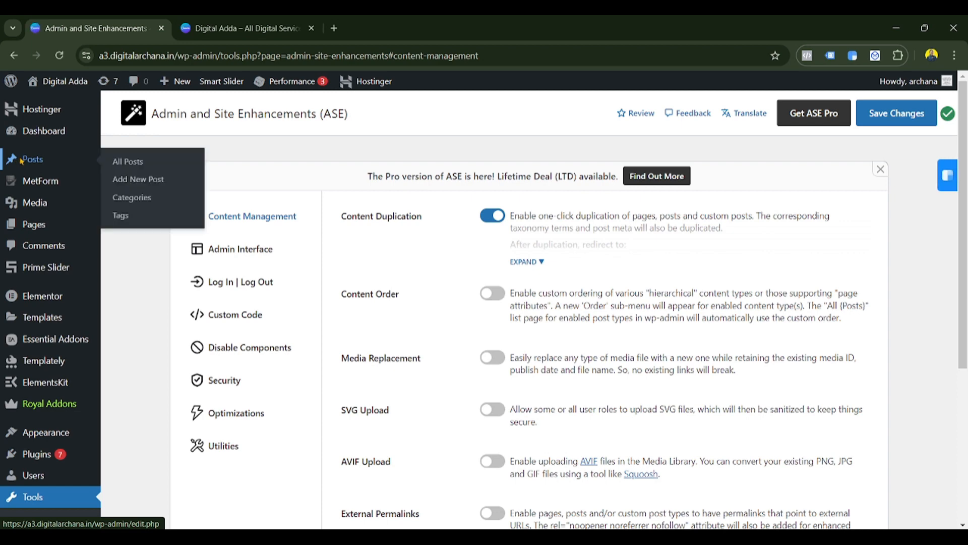
- Open the Posts list in its own browser tab
right_click(43, 160)
left_click(76, 167)
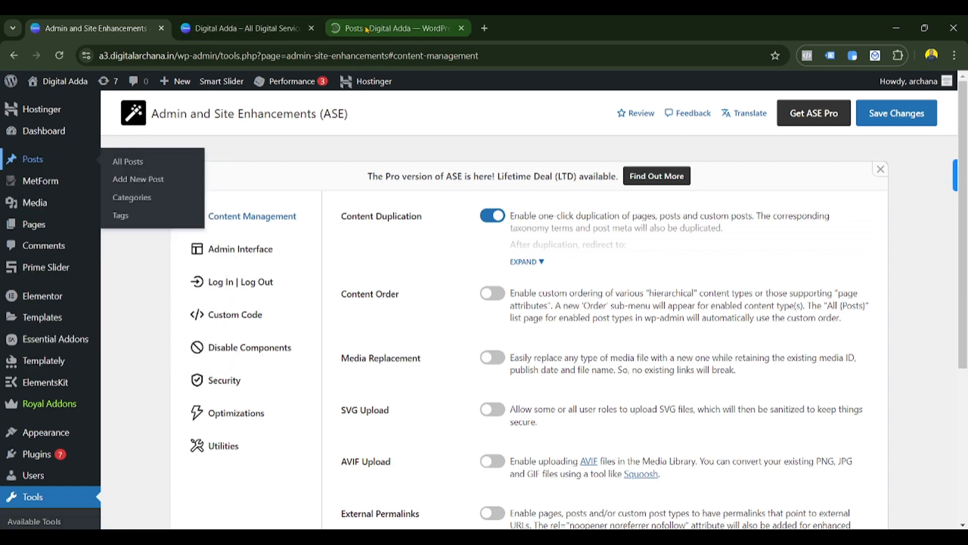
left_click_drag(367, 30, 237, 30)
scroll(252, 288, "down", 3)
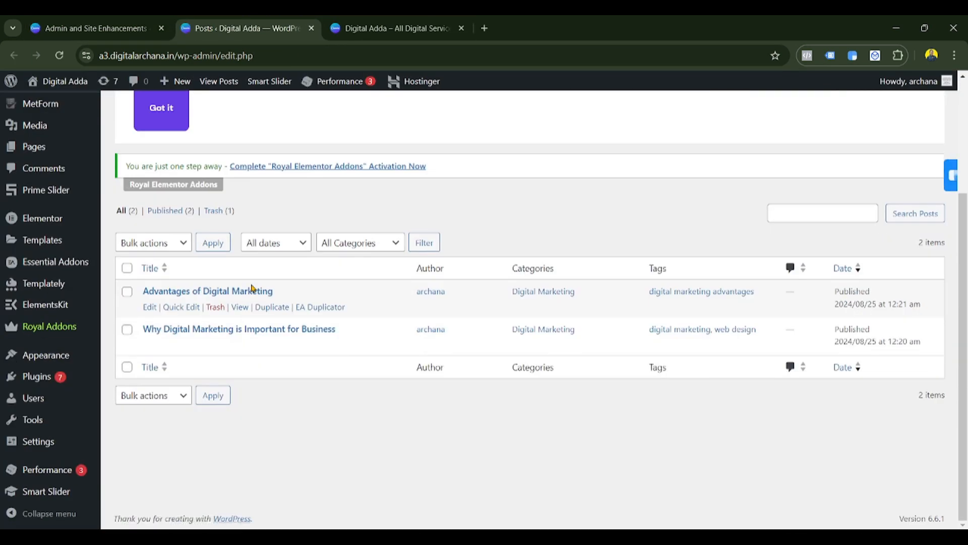
mouse_move(268, 313)
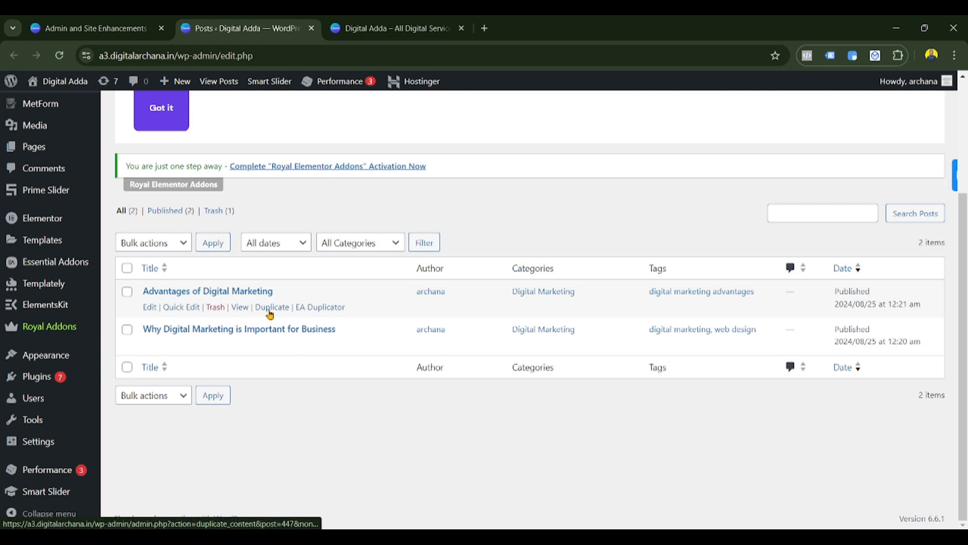
- Turn Content Duplication off, save the ASE settings, and view the Posts tab
left_click(101, 28)
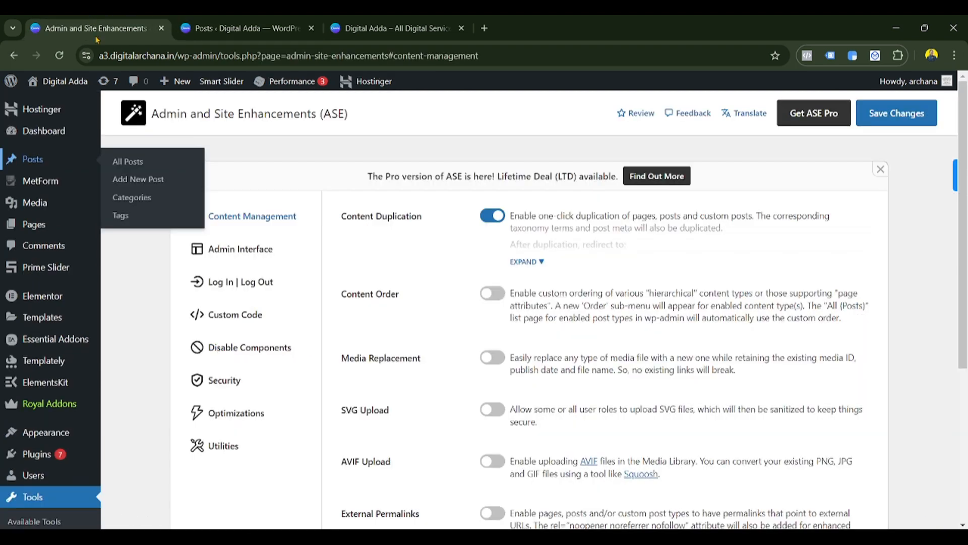
left_click(495, 217)
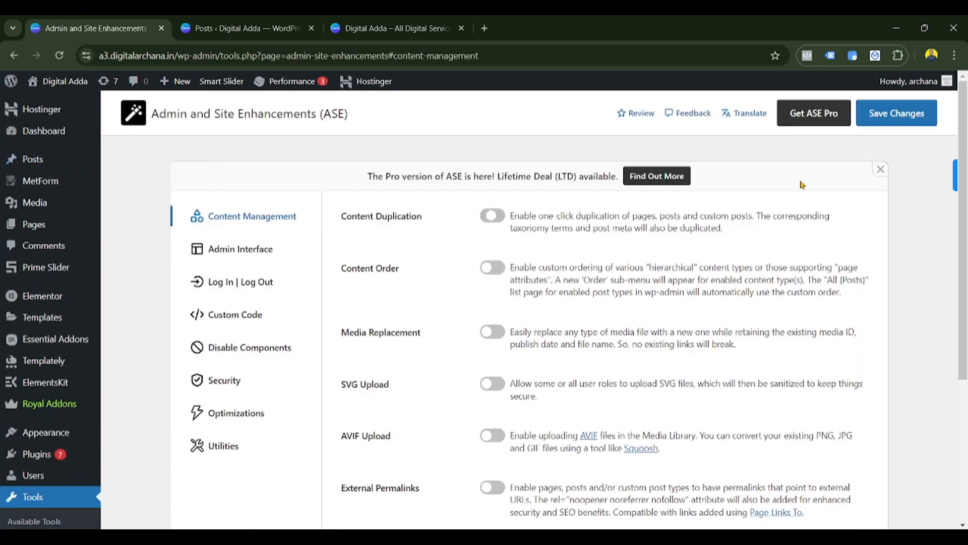
left_click(918, 115)
left_click(237, 29)
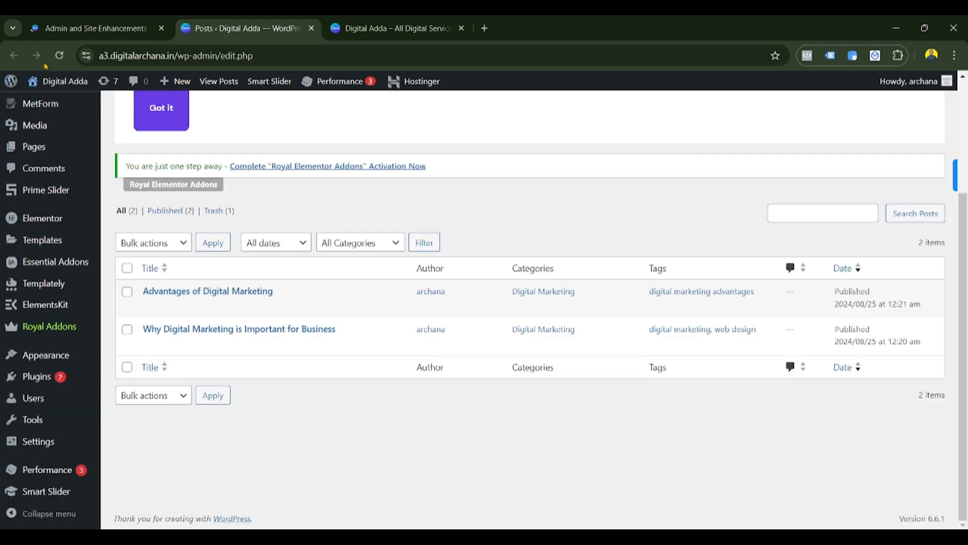
- Re-enable Content Duplication, save, and confirm posts now offer a Duplicate action
left_click(60, 55)
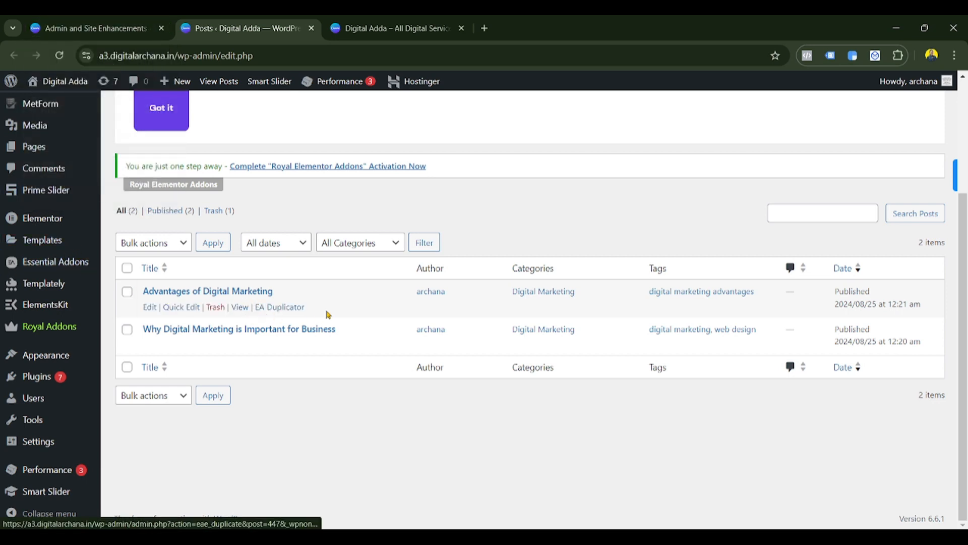
left_click(76, 26)
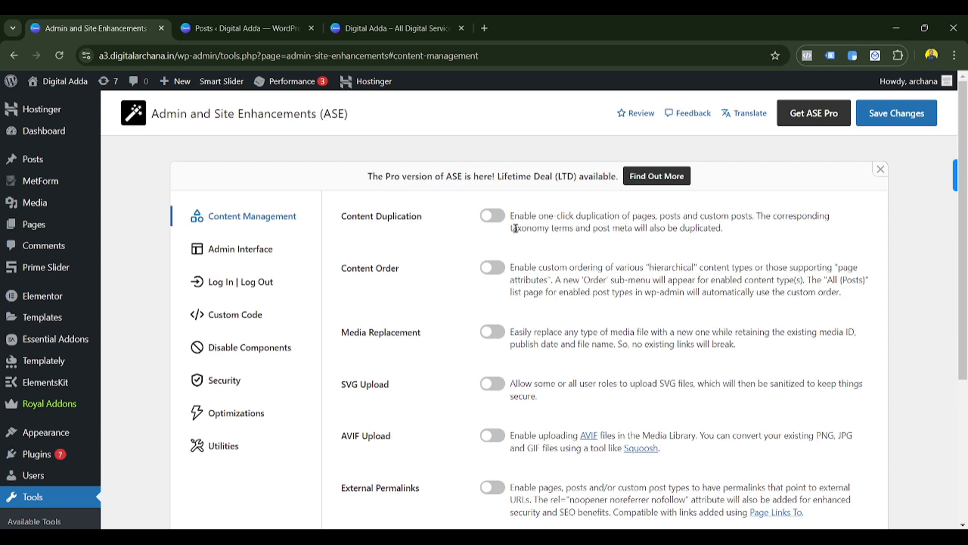
left_click(492, 218)
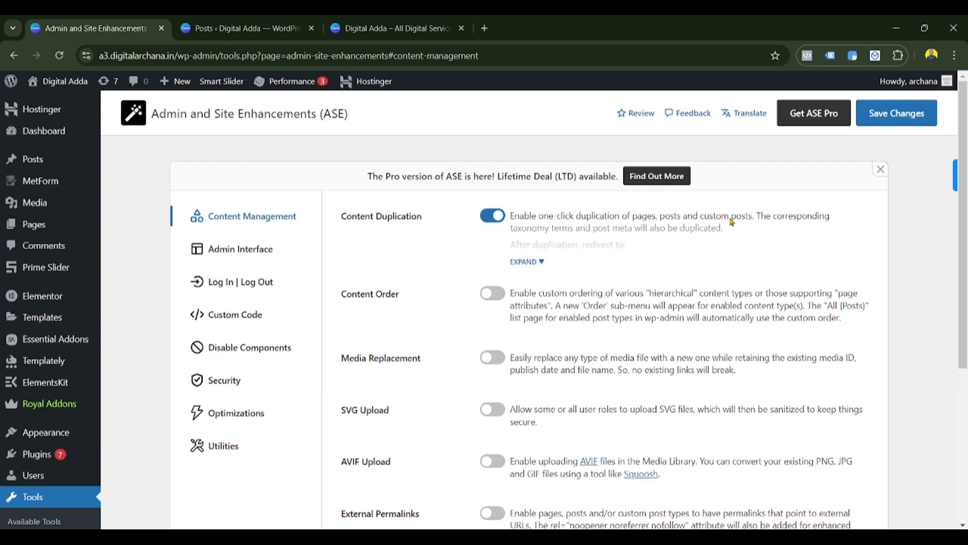
left_click(886, 117)
left_click(237, 27)
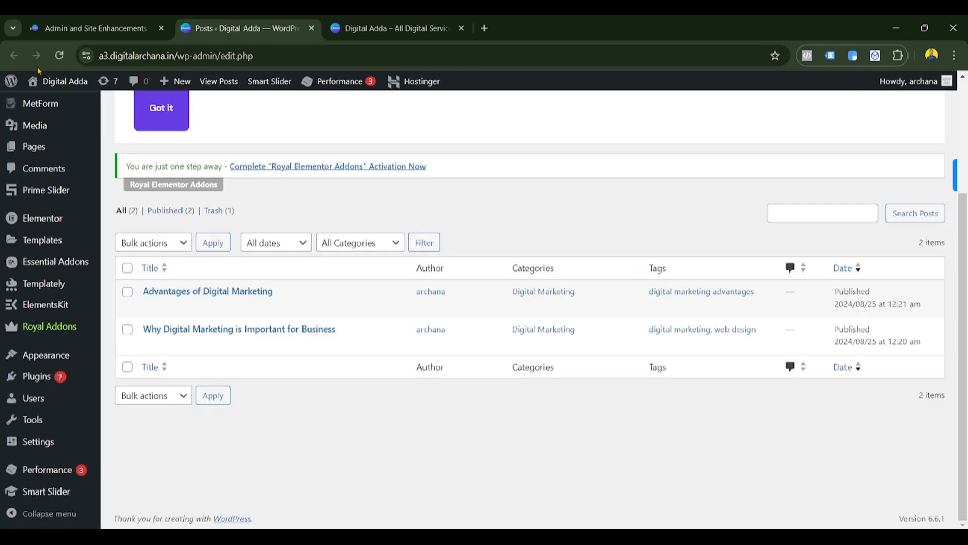
mouse_move(192, 315)
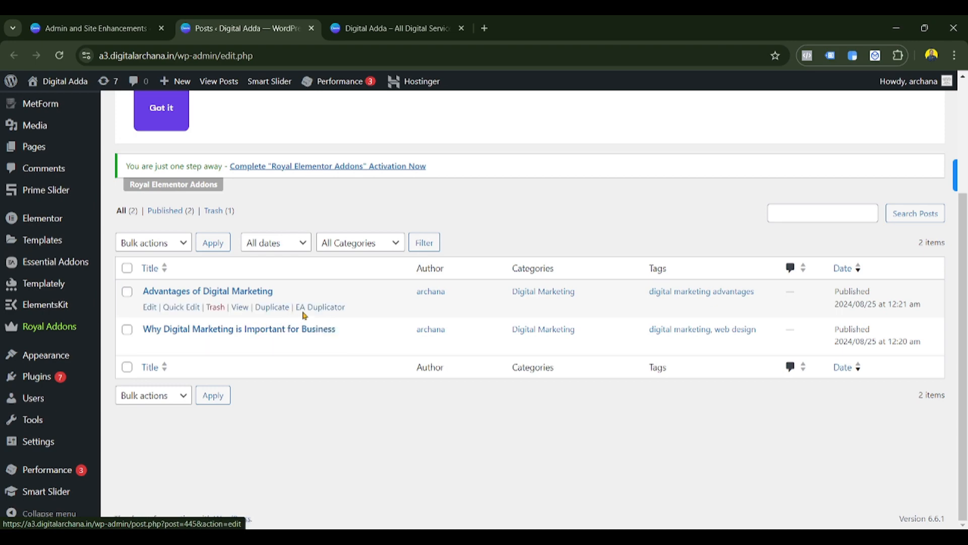
left_click(91, 28)
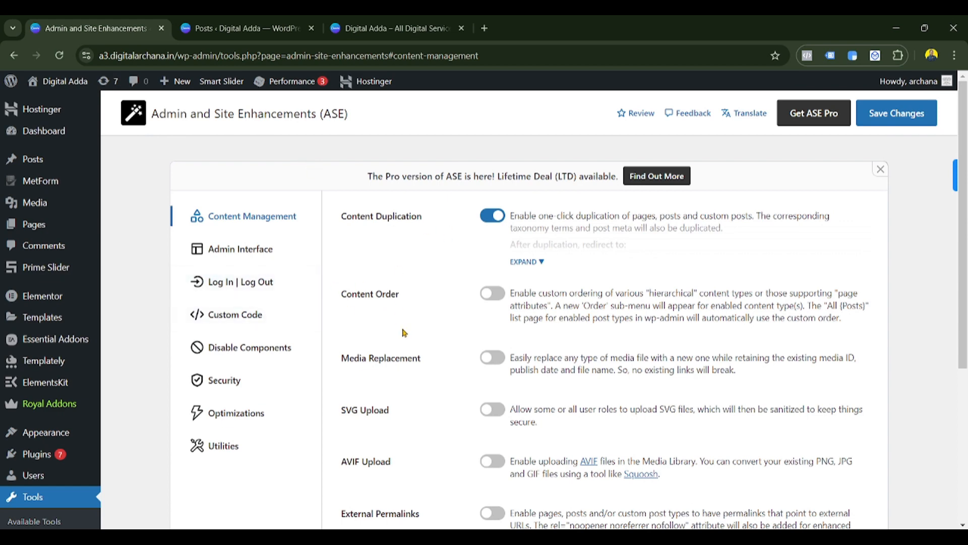
- Switch on Content Order with Pages ticked as its post type, and save
scroll(368, 343, "down", 1)
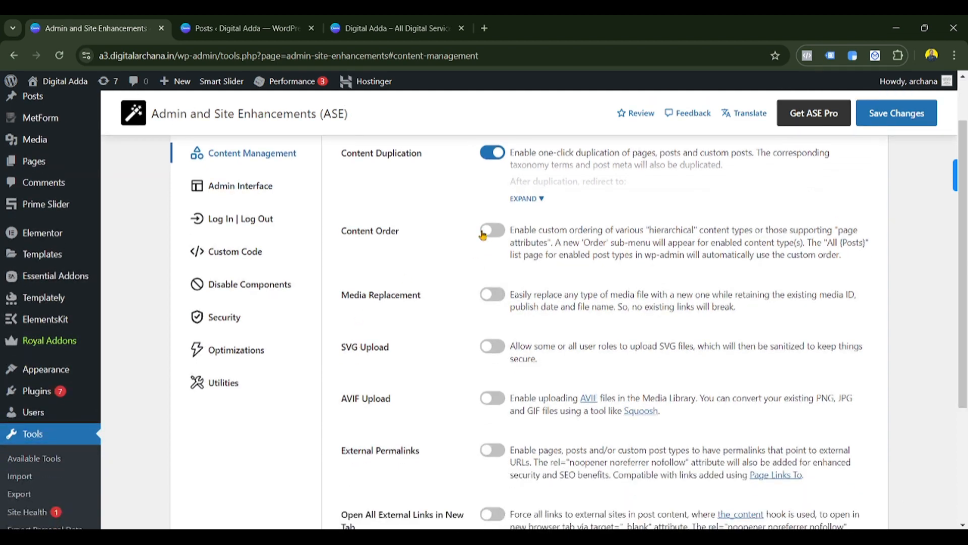
left_click(483, 233)
left_click(525, 277)
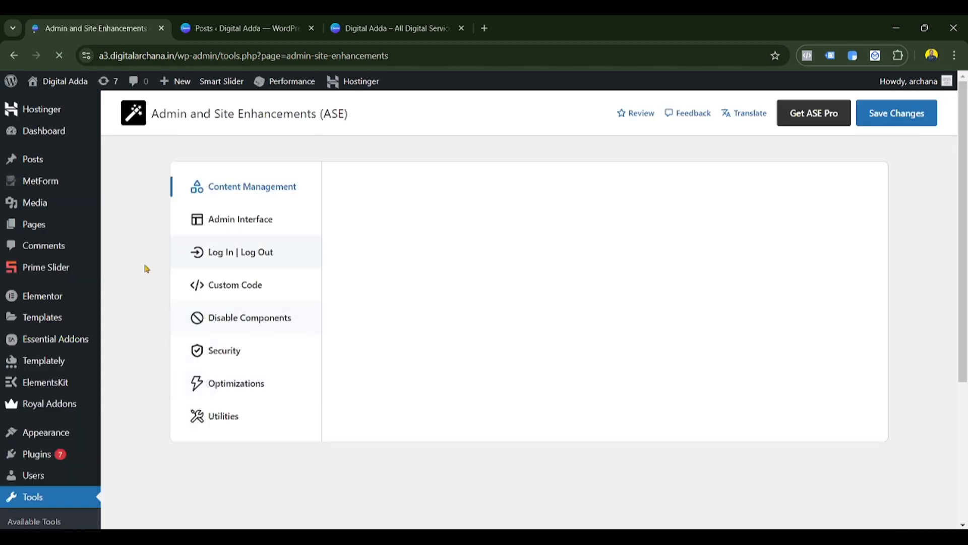
scroll(504, 366, "down", 1)
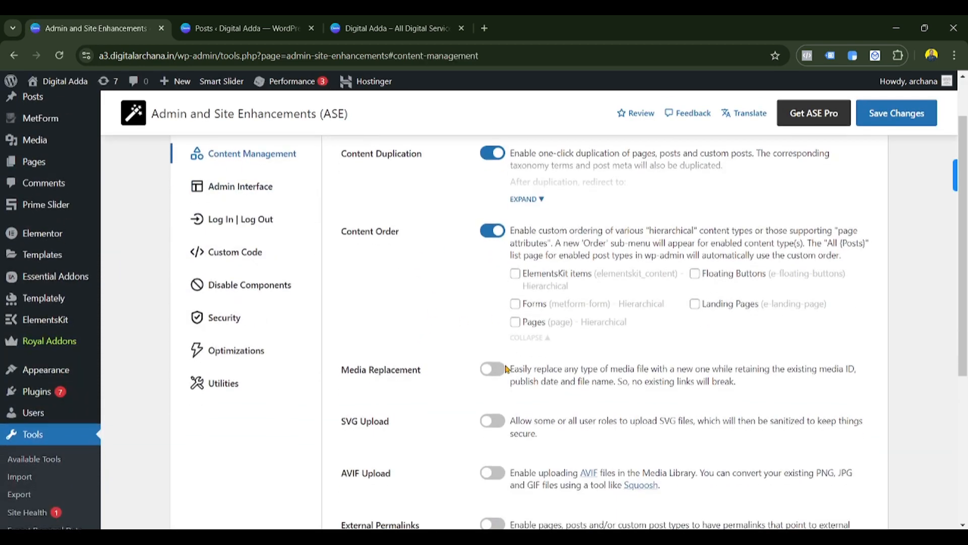
left_click(514, 325)
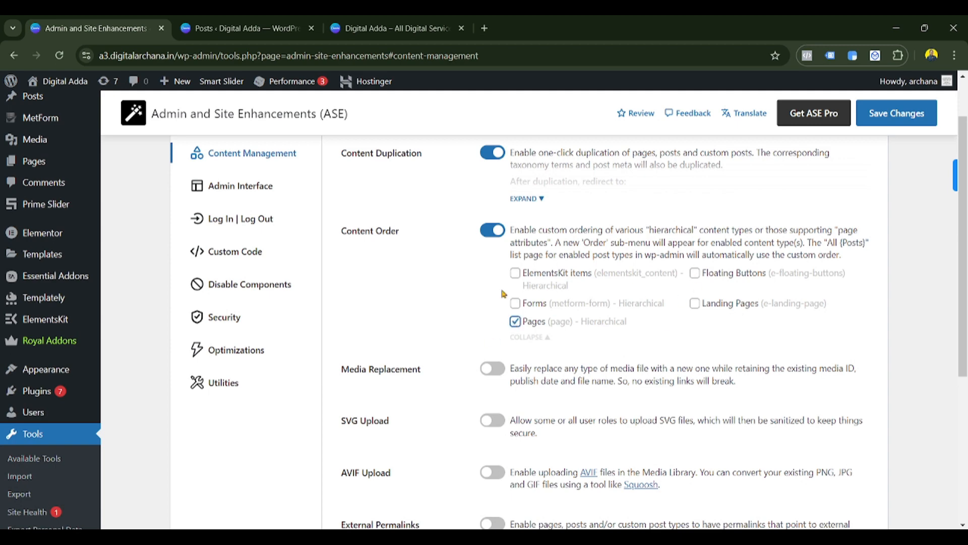
left_click(896, 113)
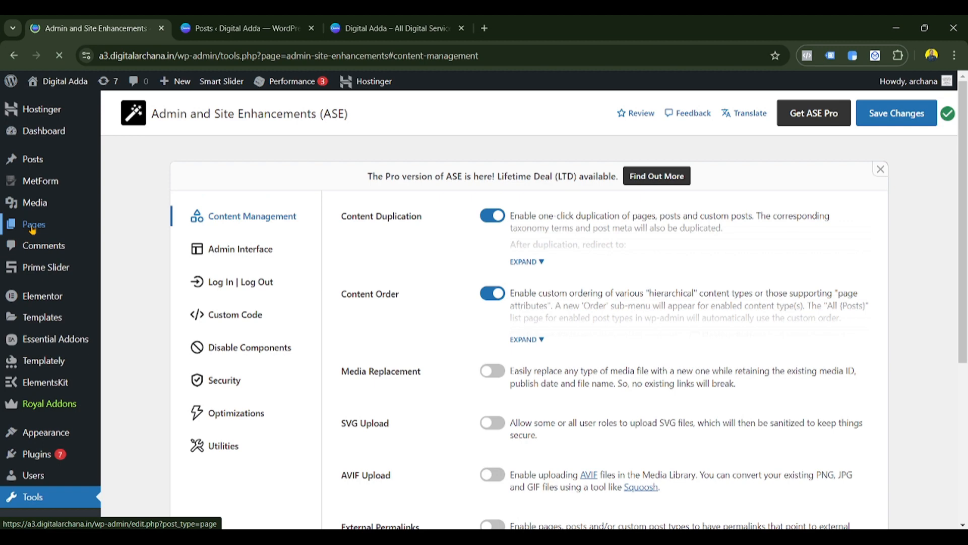
right_click(31, 227)
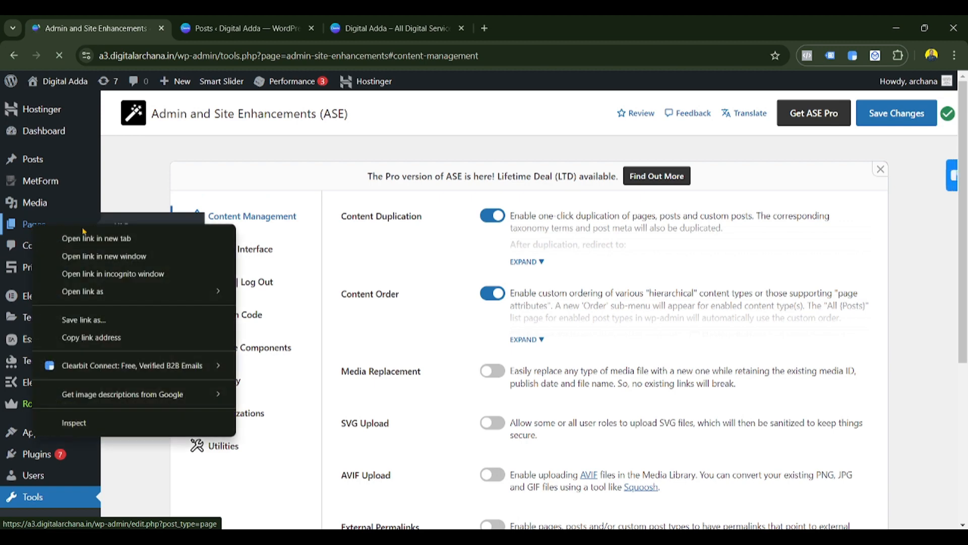
- Open Pages in a new tab and drag Home to the top of the page order
left_click(86, 238)
left_click_drag(580, 28, 303, 46)
left_click(18, 209)
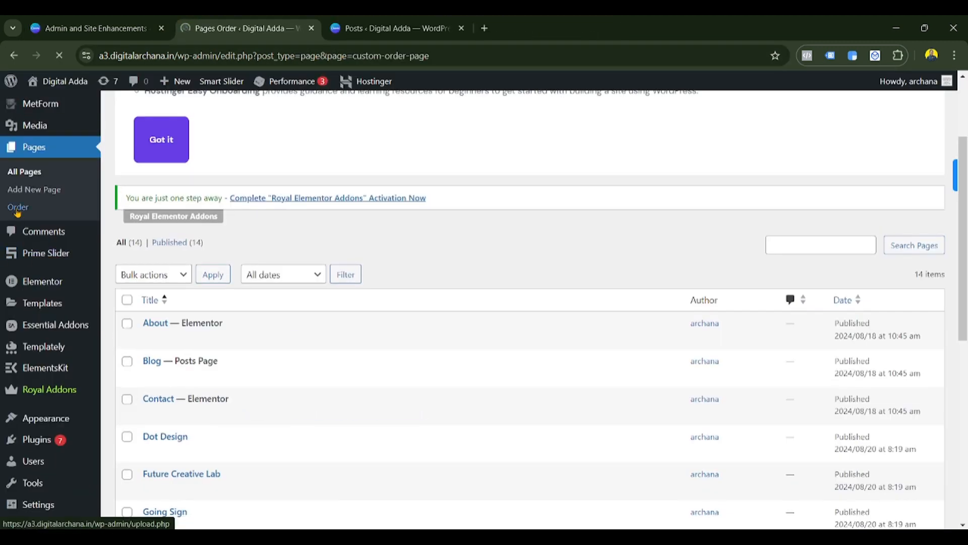
scroll(238, 389, "down", 1)
scroll(267, 262, "down", 3)
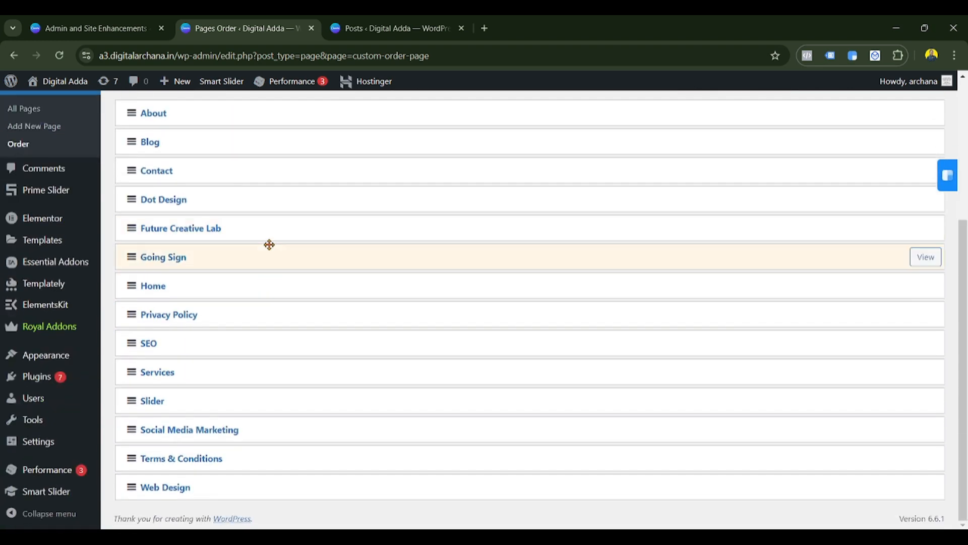
scroll(134, 318, "up", 3)
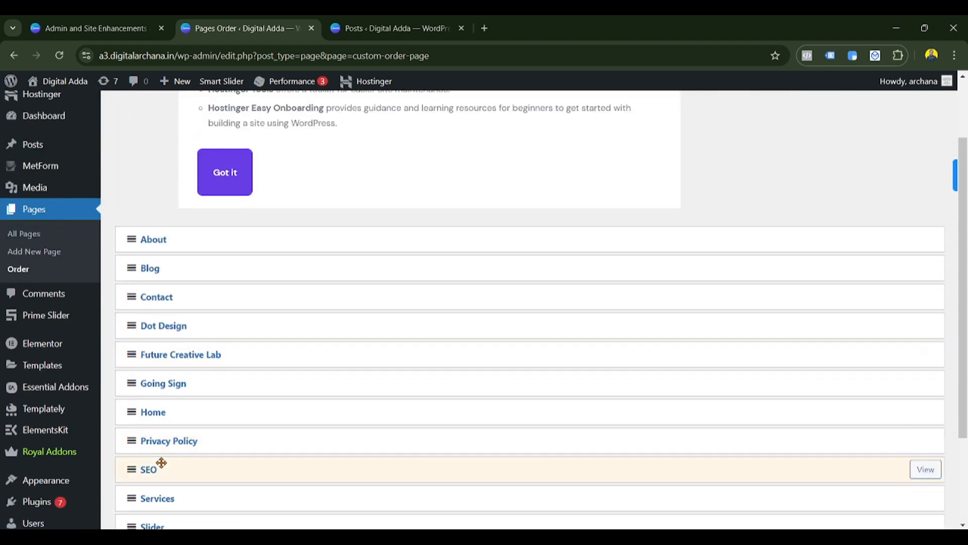
left_click_drag(129, 411, 132, 236)
scroll(156, 254, "up", 2)
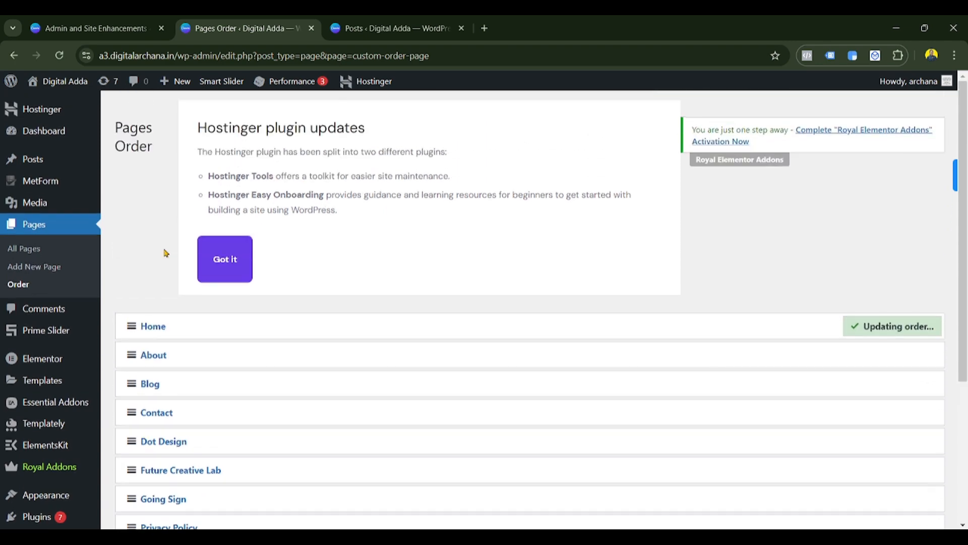
left_click(36, 254)
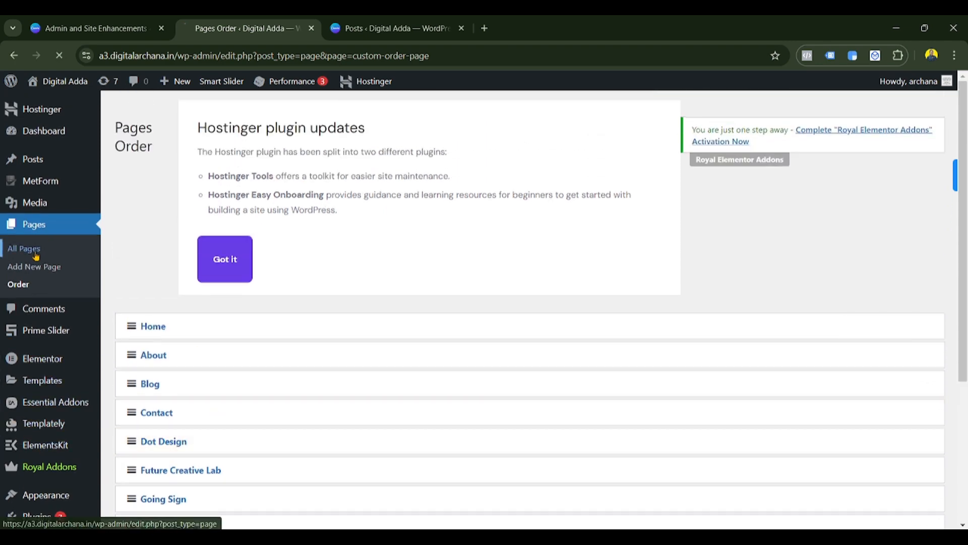
scroll(199, 429, "down", 3)
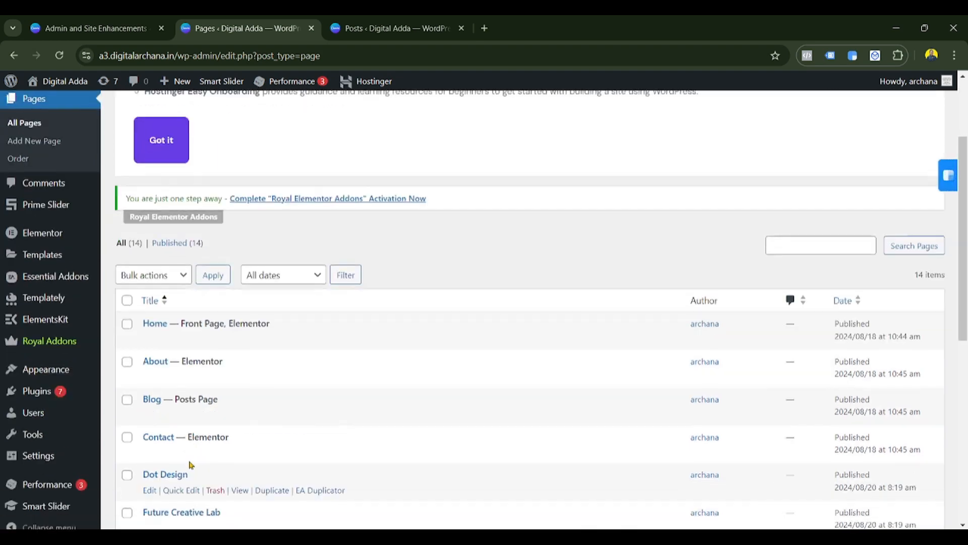
scroll(158, 303, "down", 3)
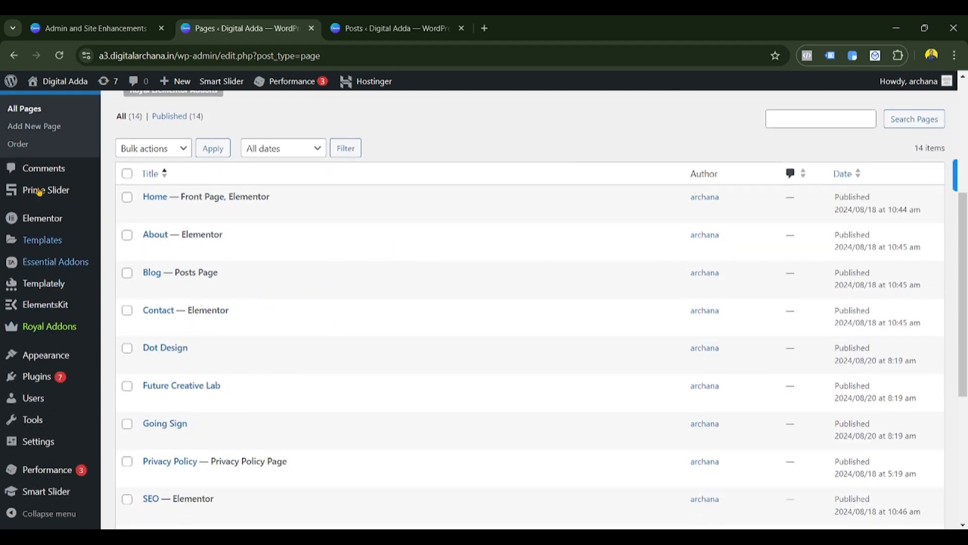
- Move Blog above About and review the reordered Pages list
left_click(18, 145)
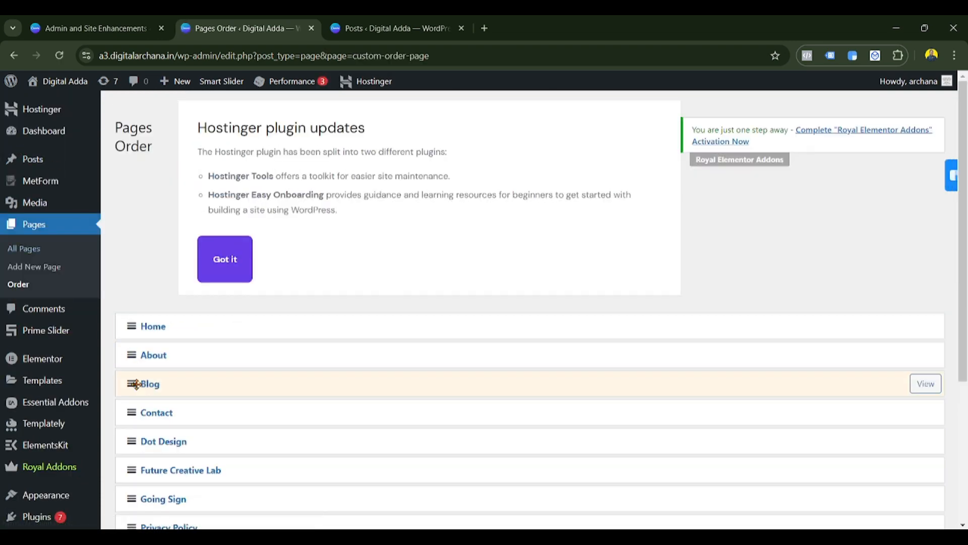
left_click_drag(152, 385, 149, 355)
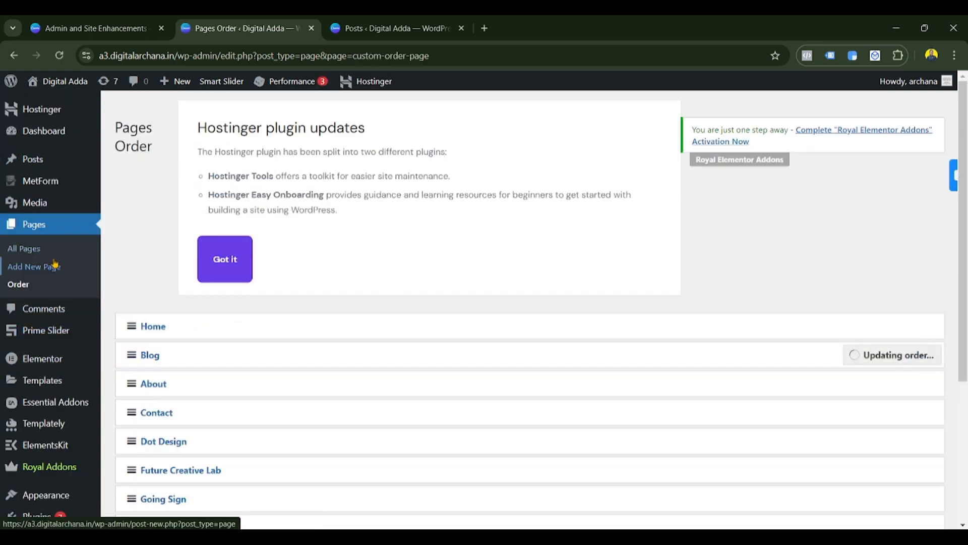
left_click(24, 248)
scroll(277, 353, "down", 3)
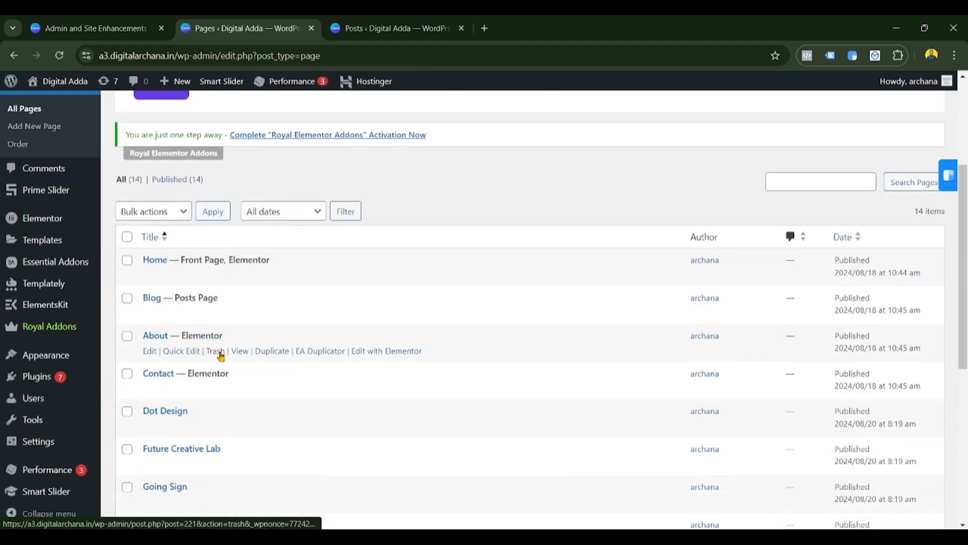
scroll(204, 391, "down", 5)
scroll(204, 391, "down", 3)
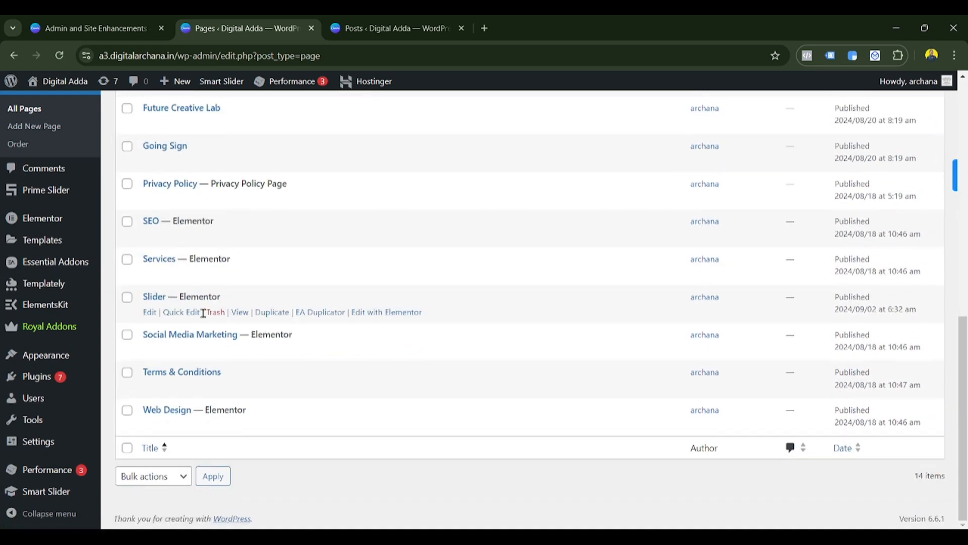
scroll(201, 307, "up", 5)
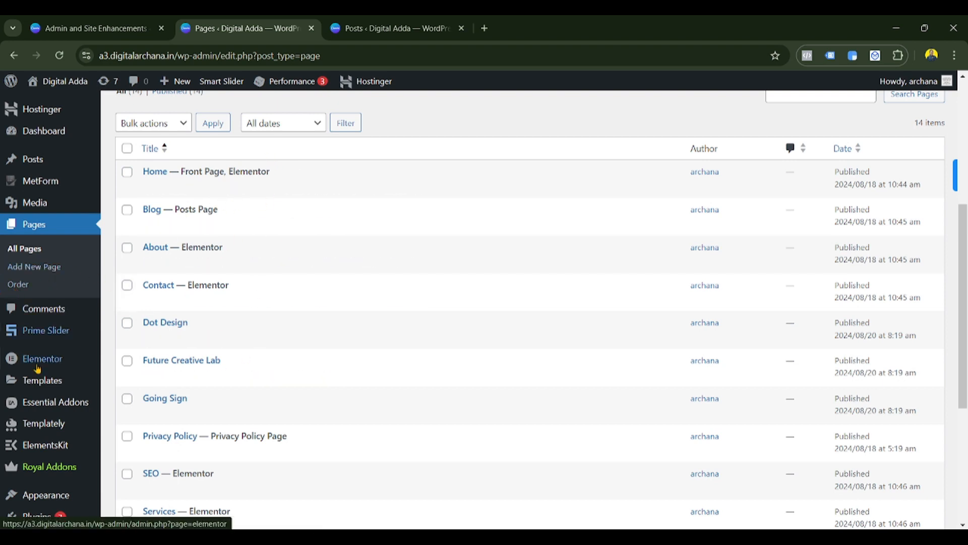
left_click(91, 28)
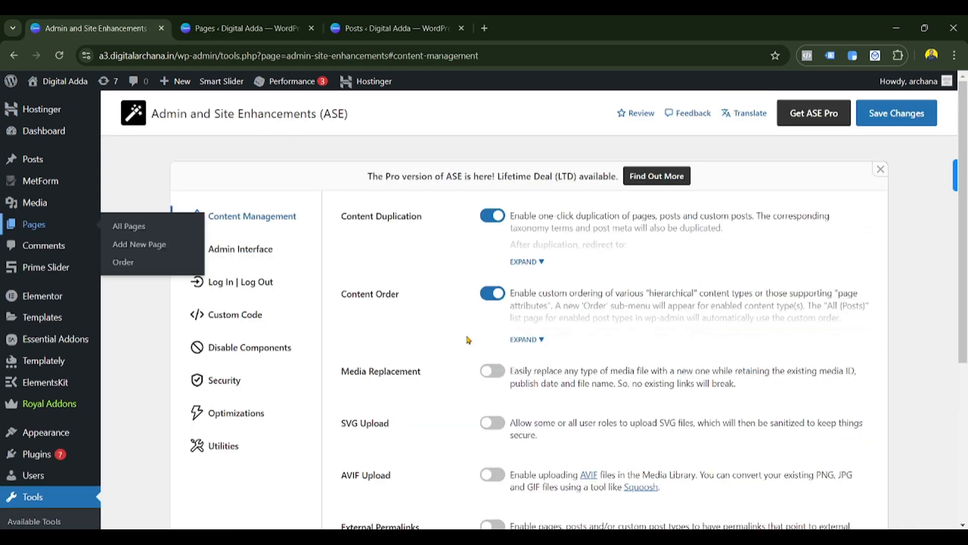
- Enable Media Replacement alongside Content Duplication and Content Order, then save
scroll(468, 340, "down", 2)
left_click(526, 213)
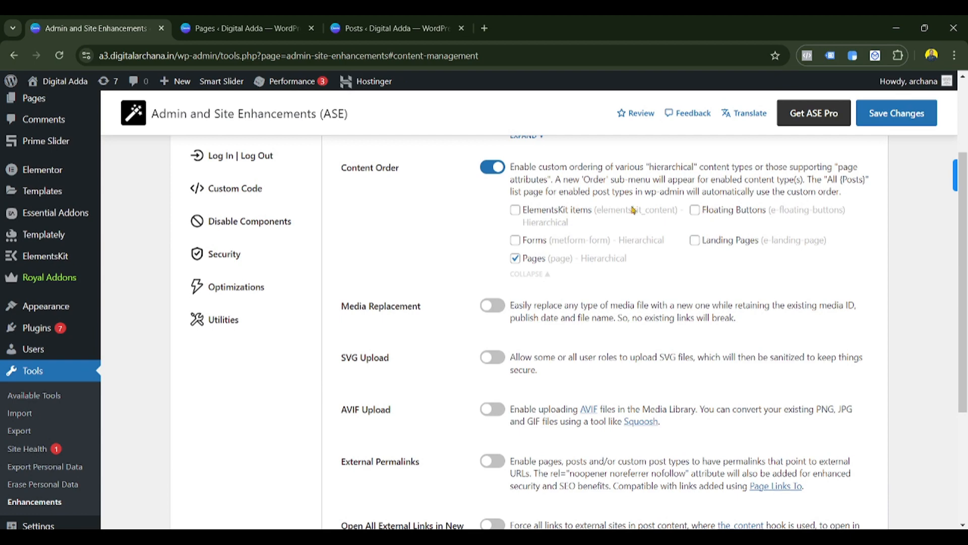
scroll(525, 331, "down", 1)
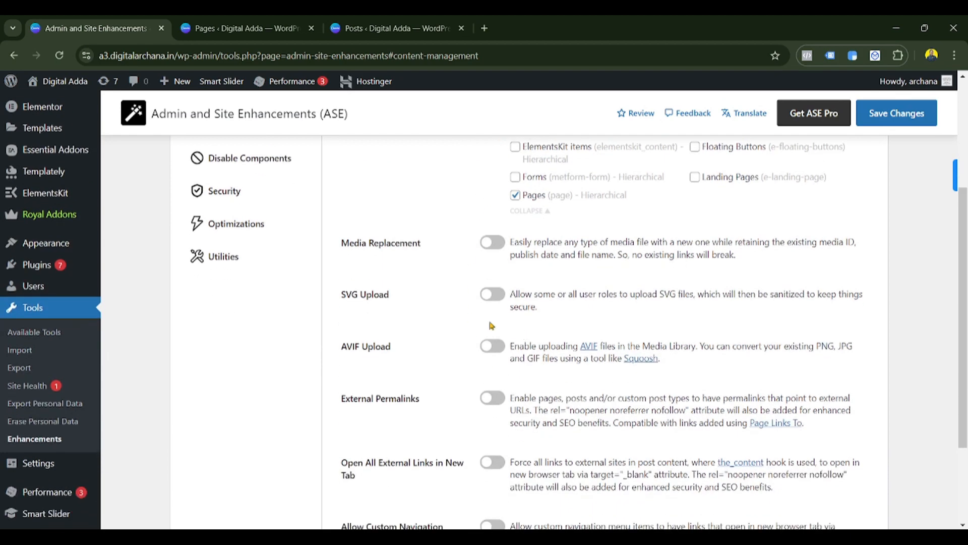
left_click(494, 243)
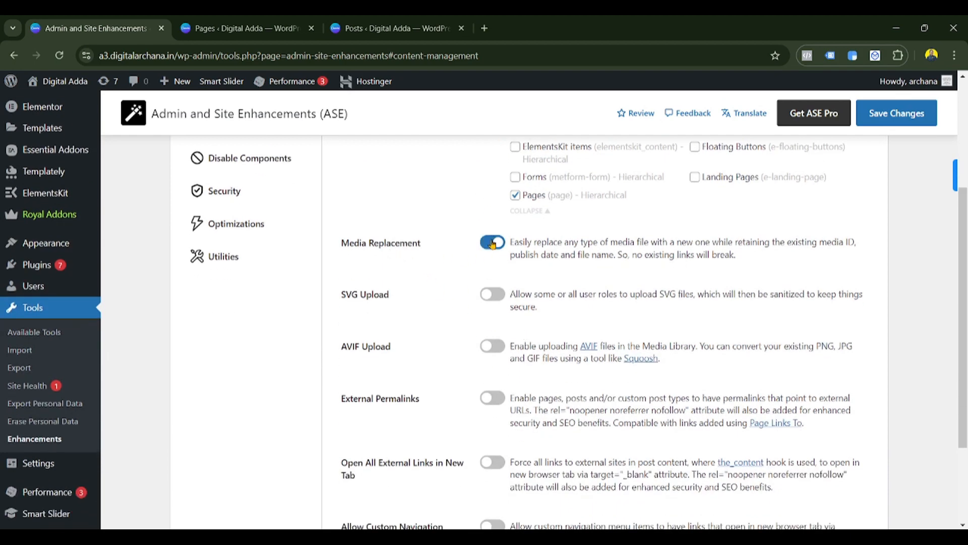
left_click(899, 118)
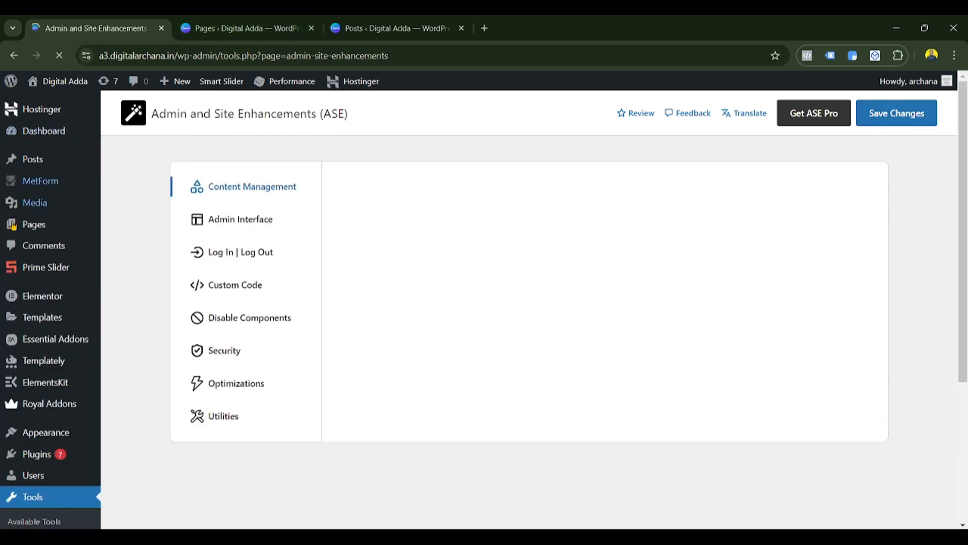
right_click(32, 204)
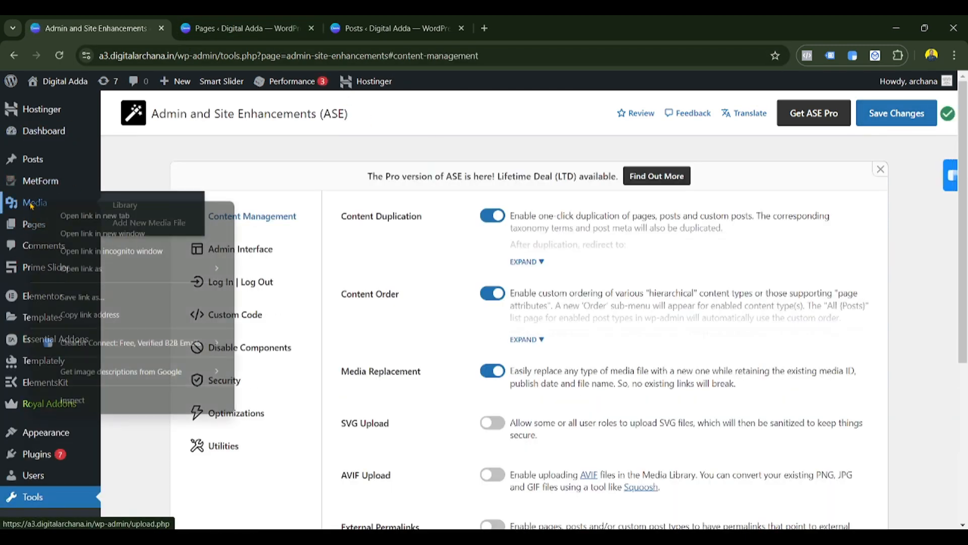
- Open the Media Library in a new tab and view the Canva logo's details
left_click(80, 215)
left_click(526, 28)
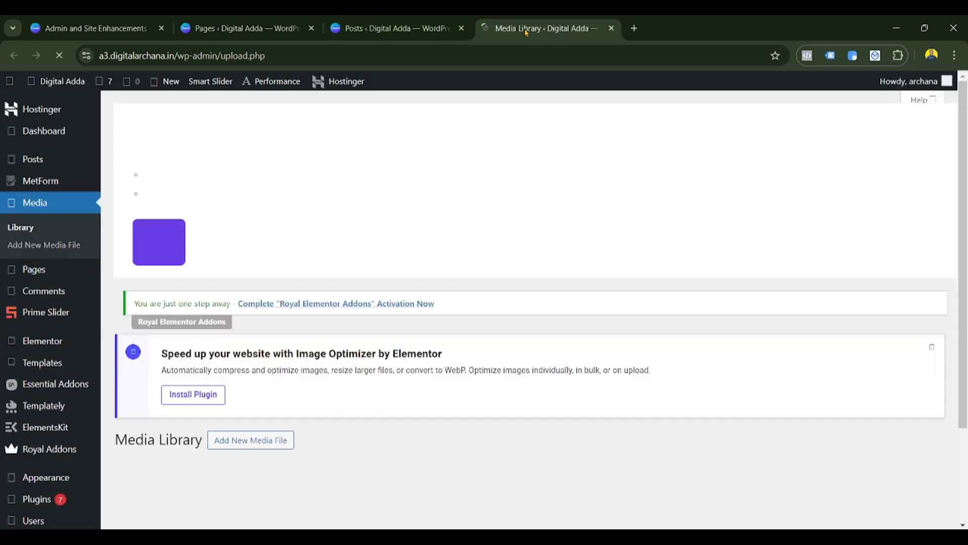
scroll(260, 355, "down", 5)
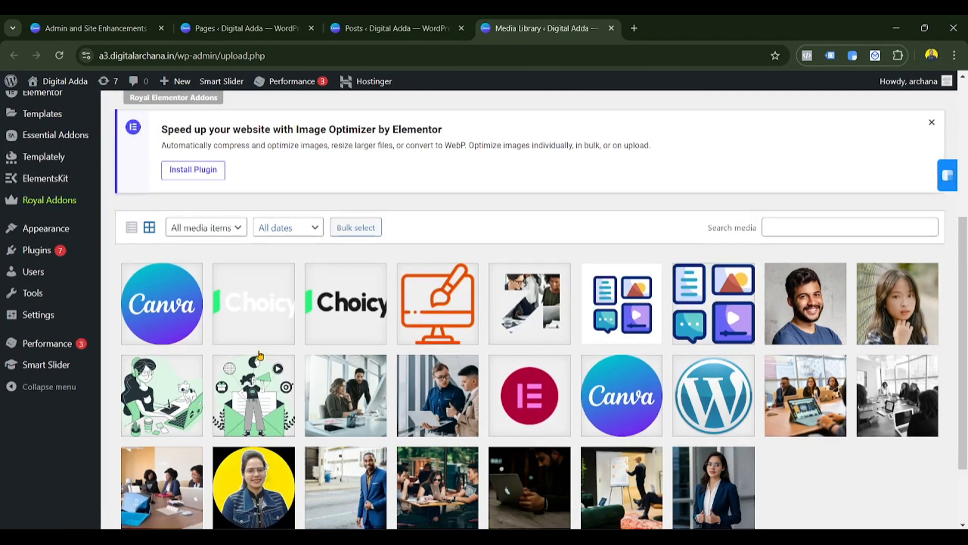
scroll(260, 355, "down", 2)
left_click(164, 241)
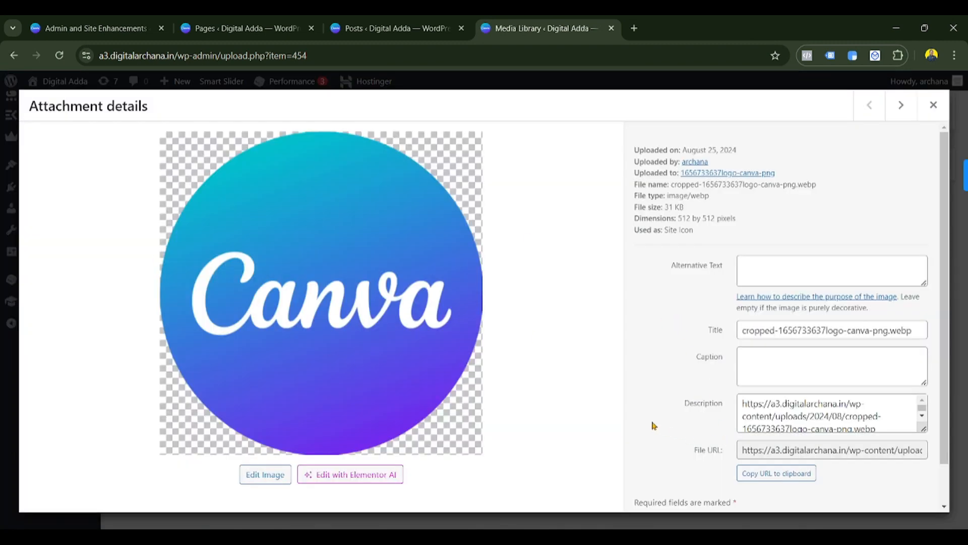
- Try the image editor, cancel it, and open the Canva logo's full Edit Media page
scroll(655, 427, "down", 1)
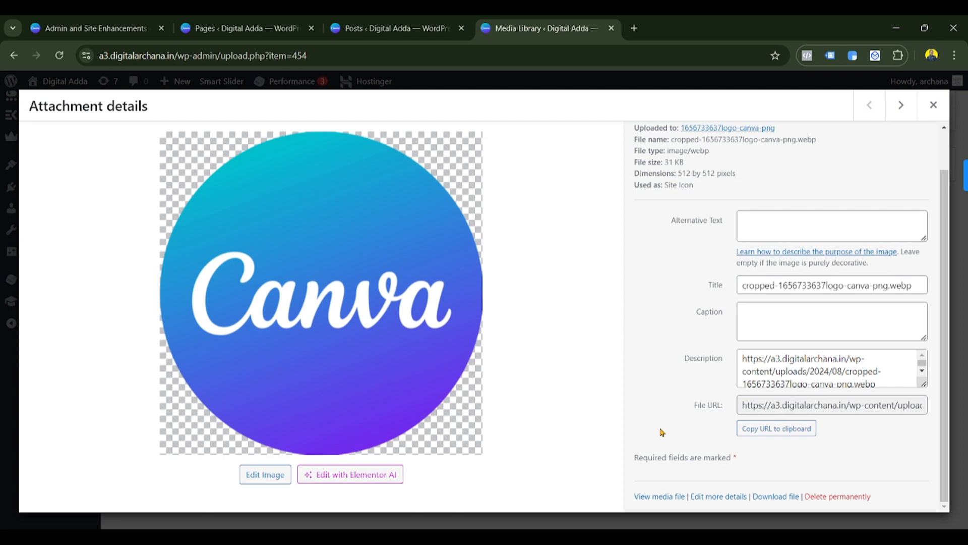
left_click(275, 478)
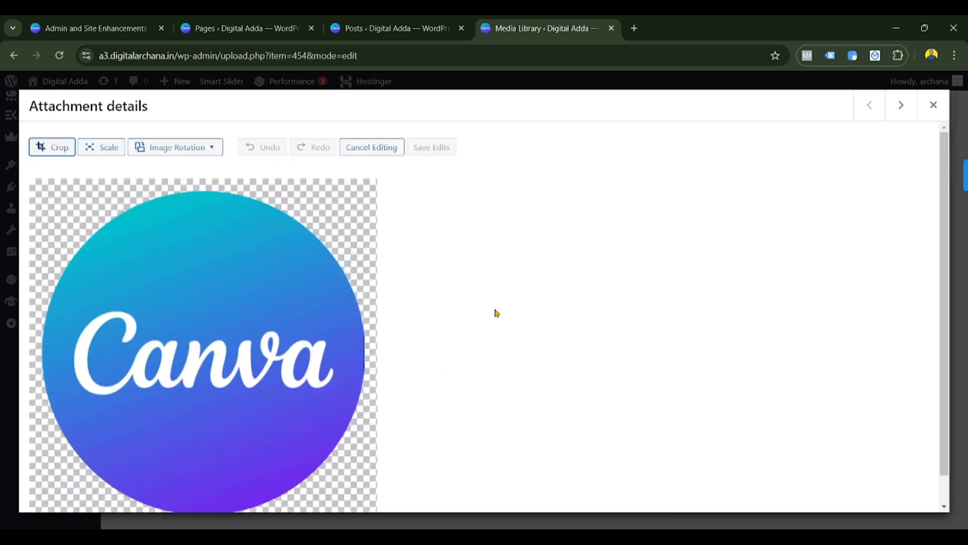
key("Escape")
left_click(150, 258)
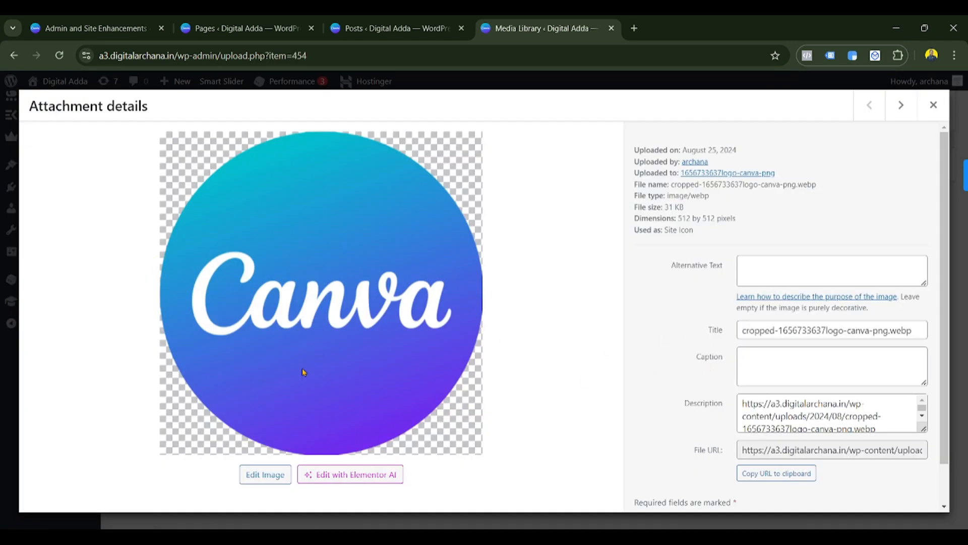
left_click(268, 478)
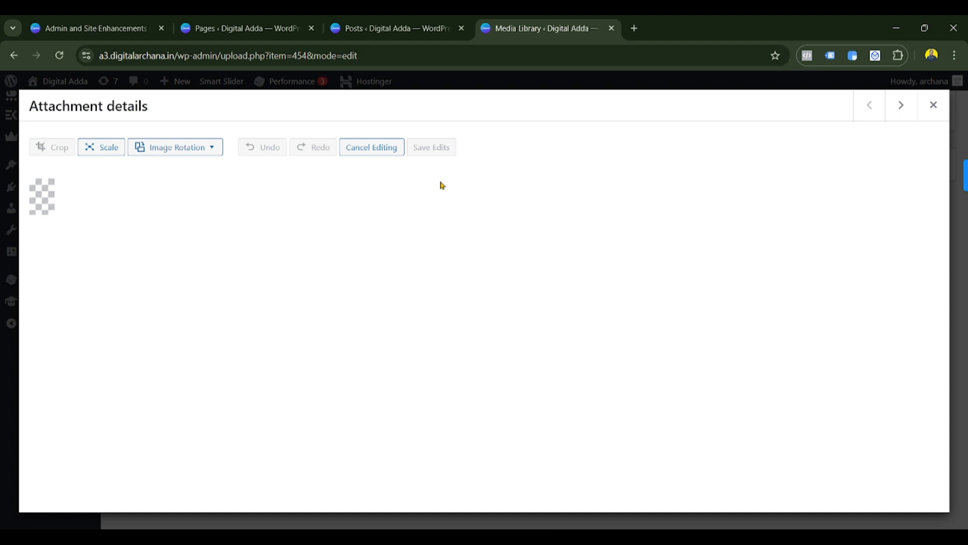
left_click(934, 104)
left_click(723, 497)
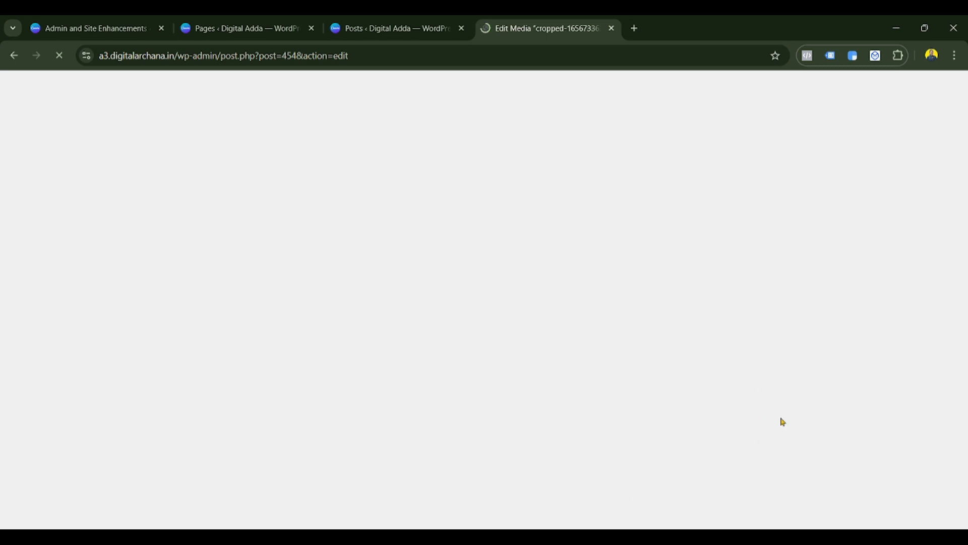
- Pick the hostinger image from Downloads as the Canva logo's replacement file
scroll(713, 441, "down", 10)
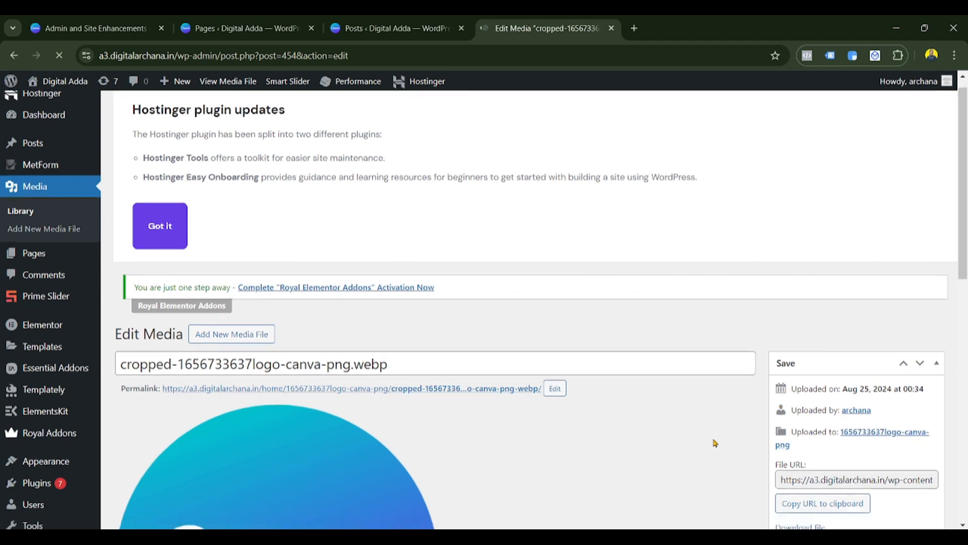
scroll(713, 441, "up", 3)
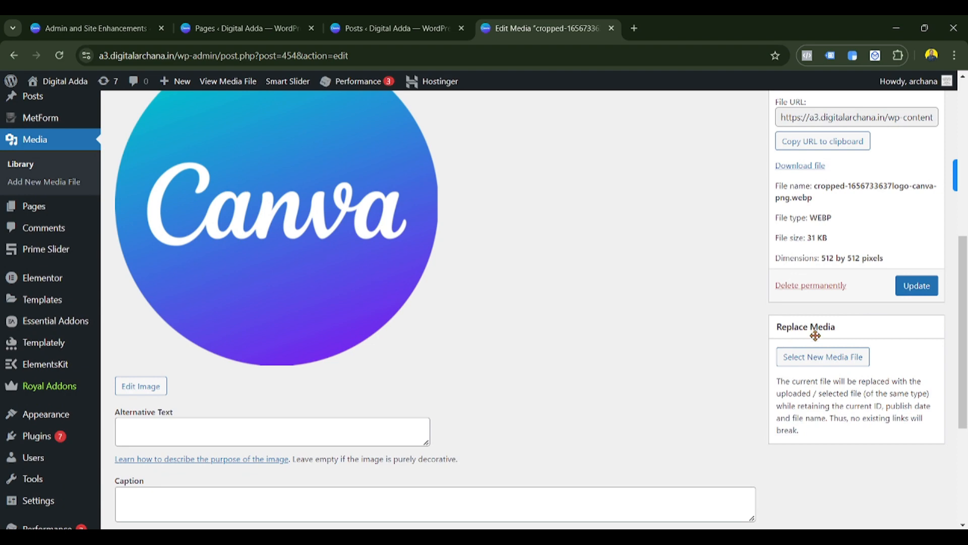
left_click(816, 359)
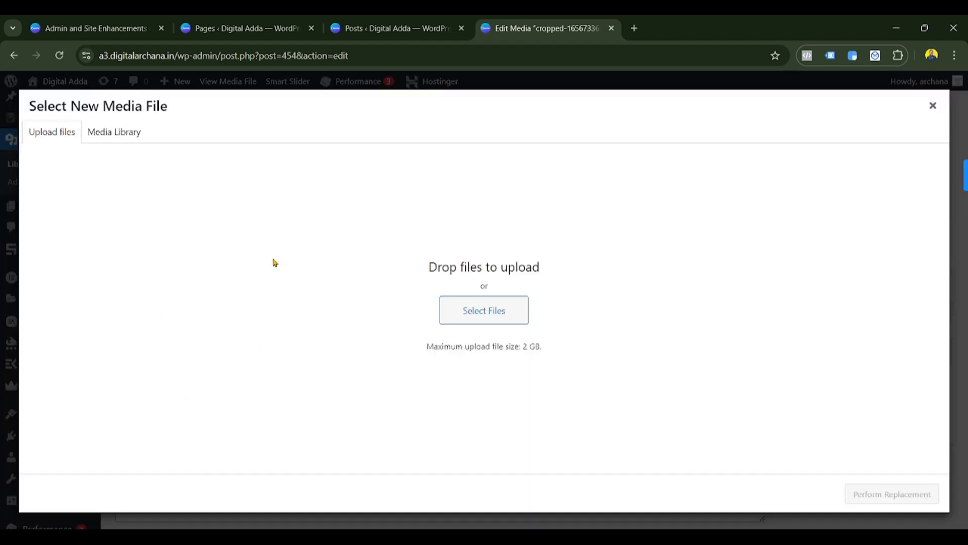
left_click(478, 313)
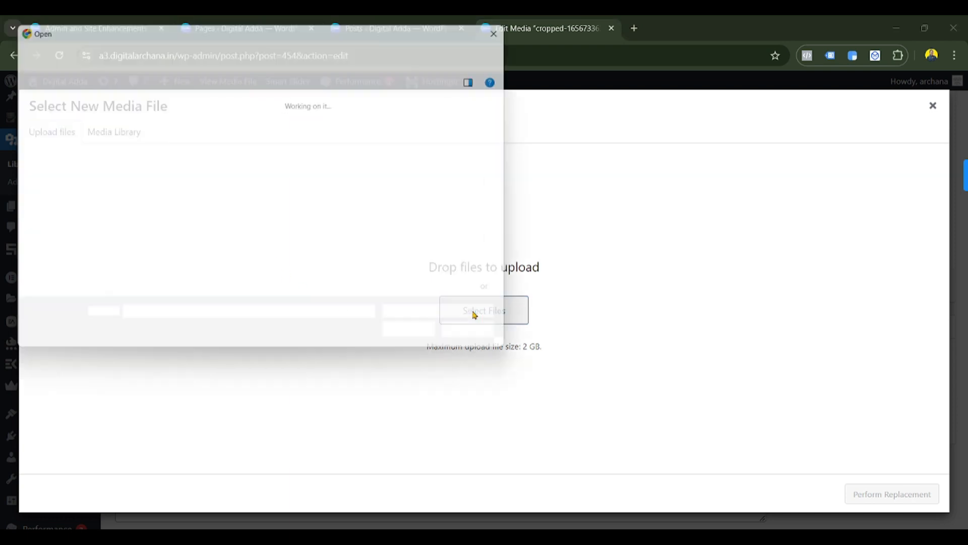
scroll(250, 257, "down", 3)
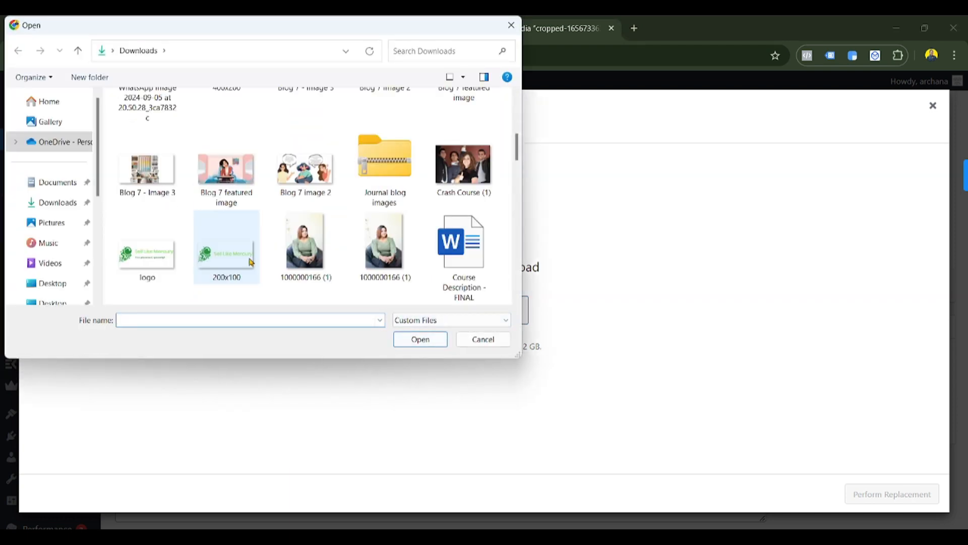
scroll(251, 263, "down", 5)
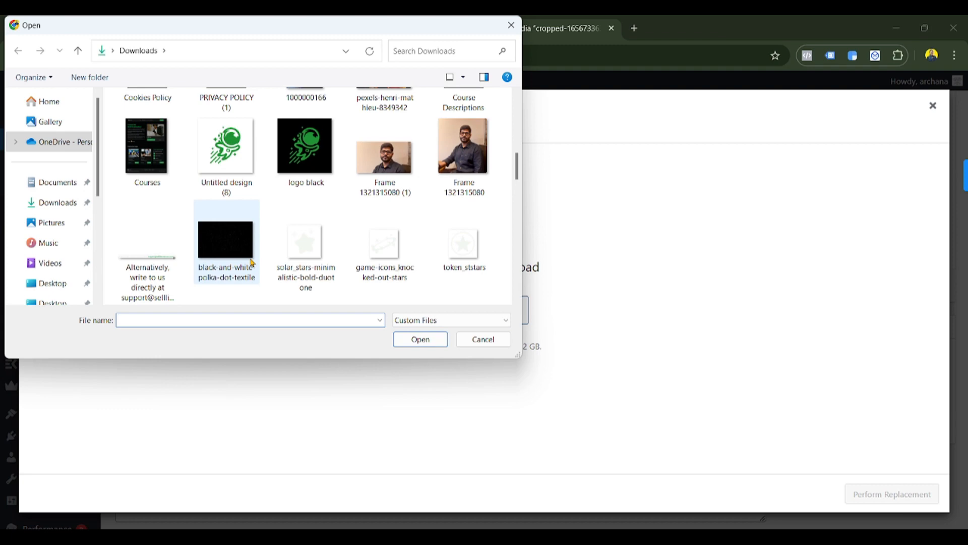
scroll(328, 236, "down", 5)
left_click(373, 236)
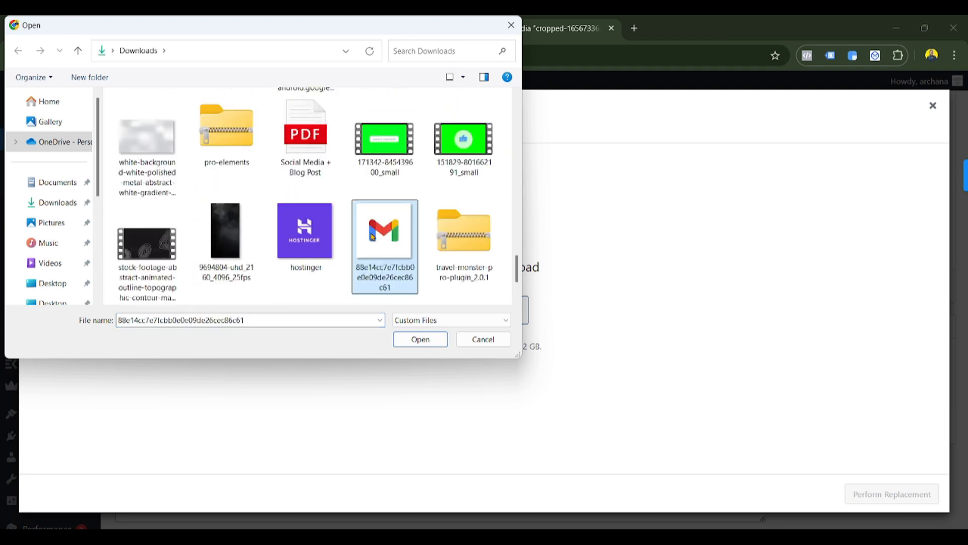
left_click(297, 247)
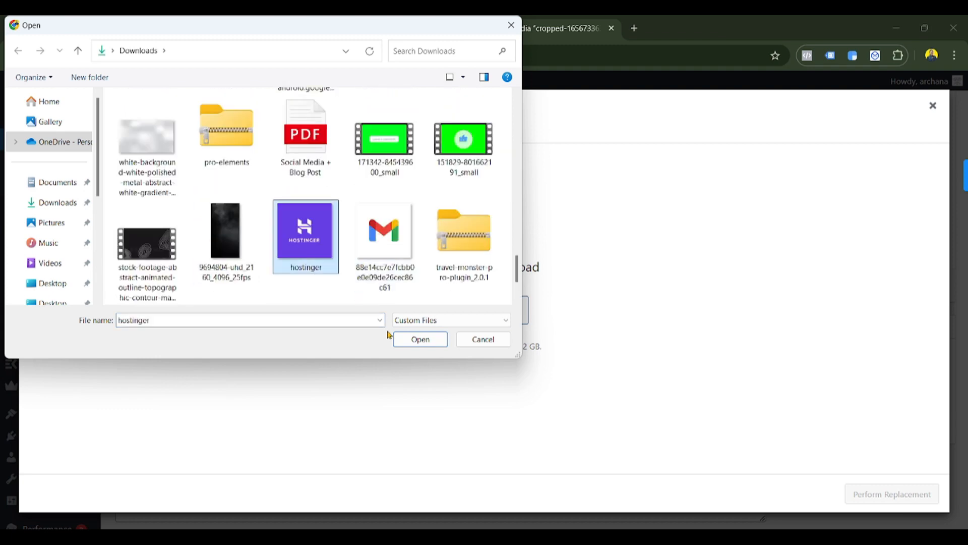
left_click(421, 339)
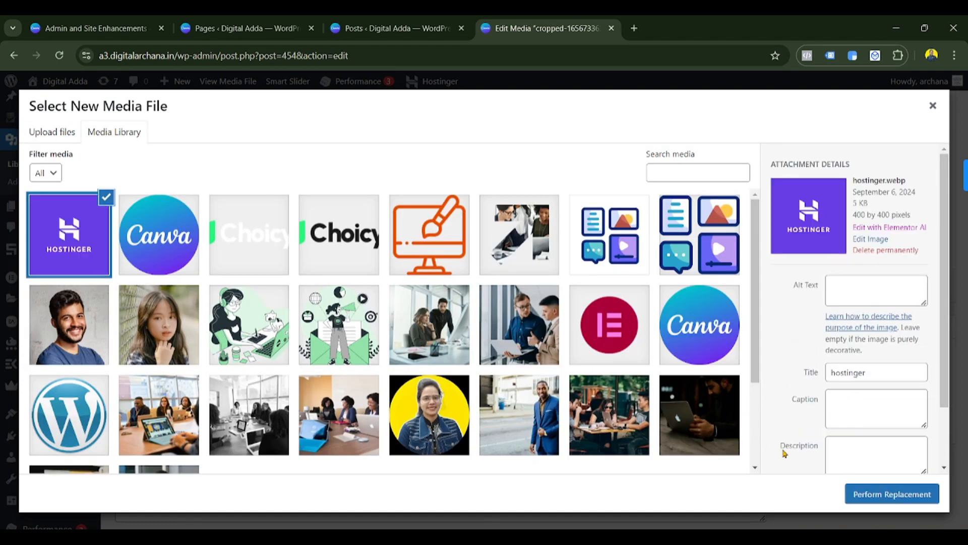
- Perform the replacement and update the media entry, then go back to the ASE settings
left_click(890, 494)
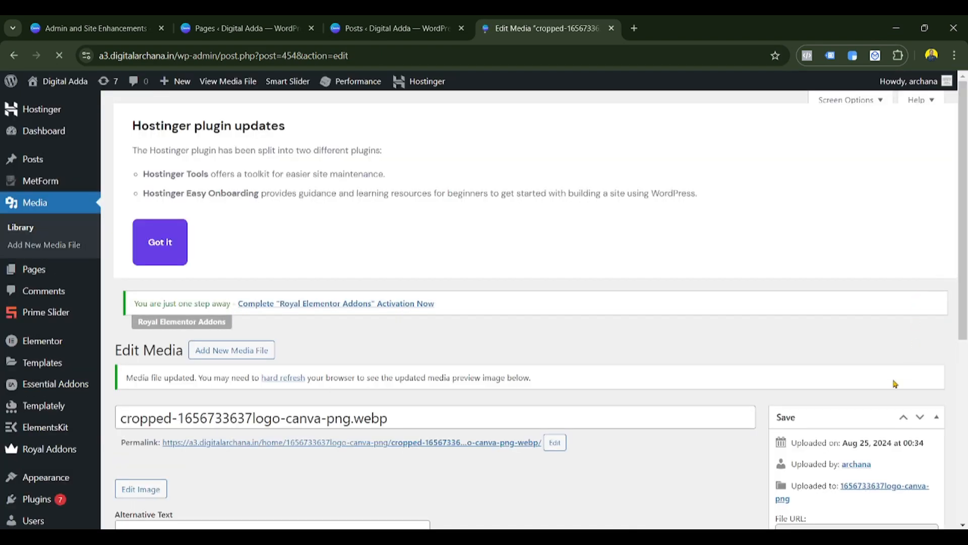
scroll(887, 386, "down", 6)
left_click(915, 317)
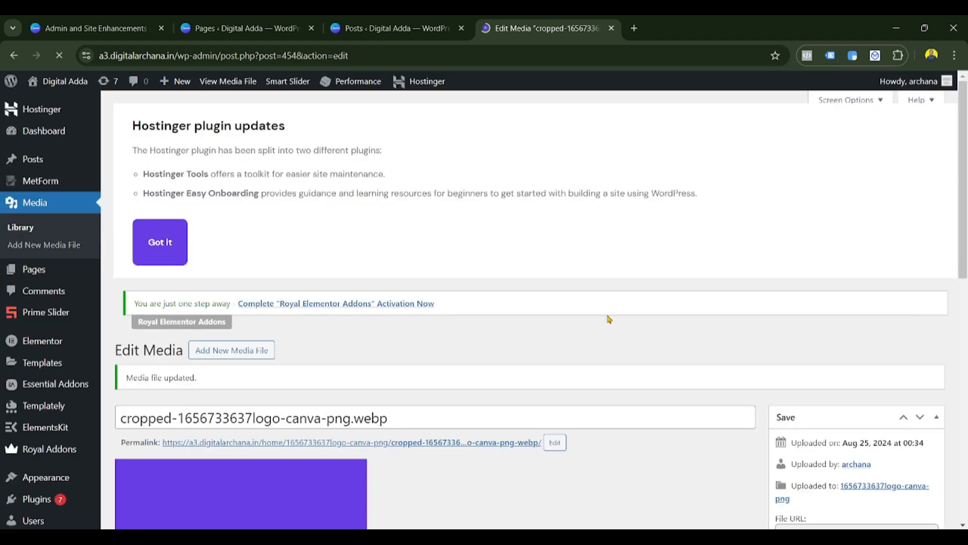
scroll(247, 467, "down", 6)
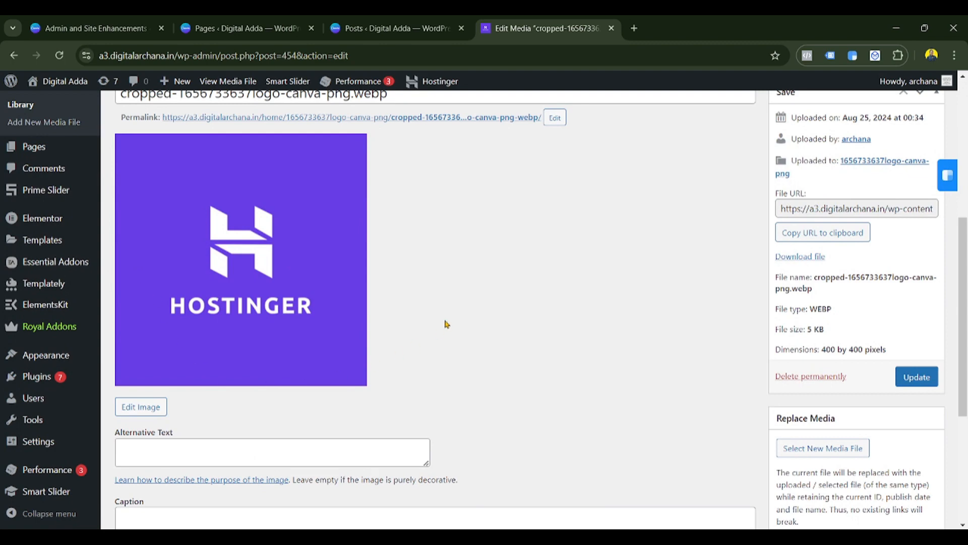
left_click(932, 380)
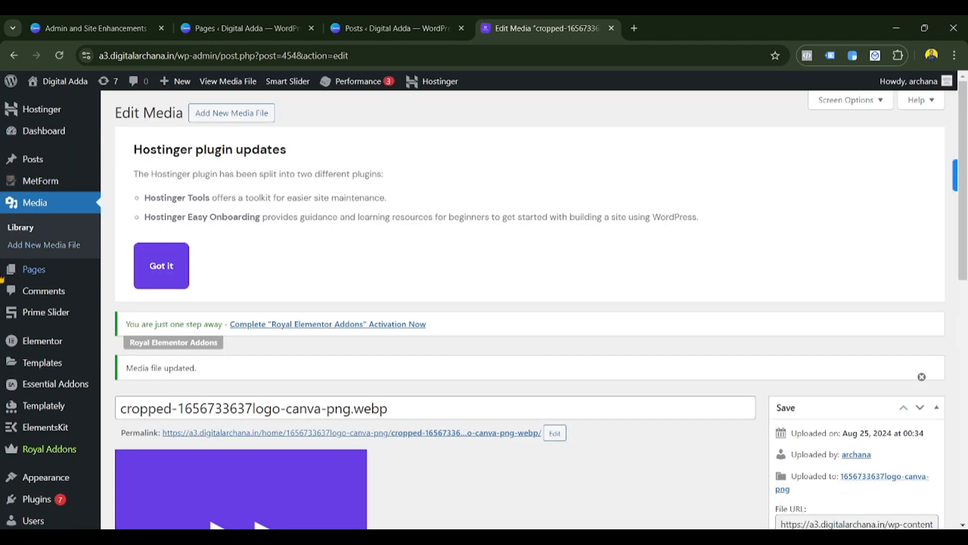
left_click(96, 28)
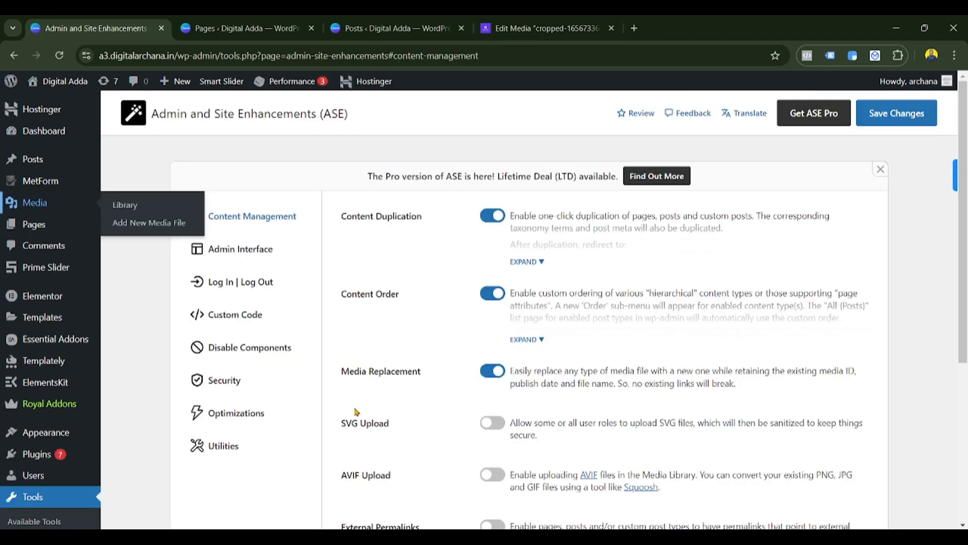
scroll(395, 377, "down", 1)
scroll(395, 377, "down", 2)
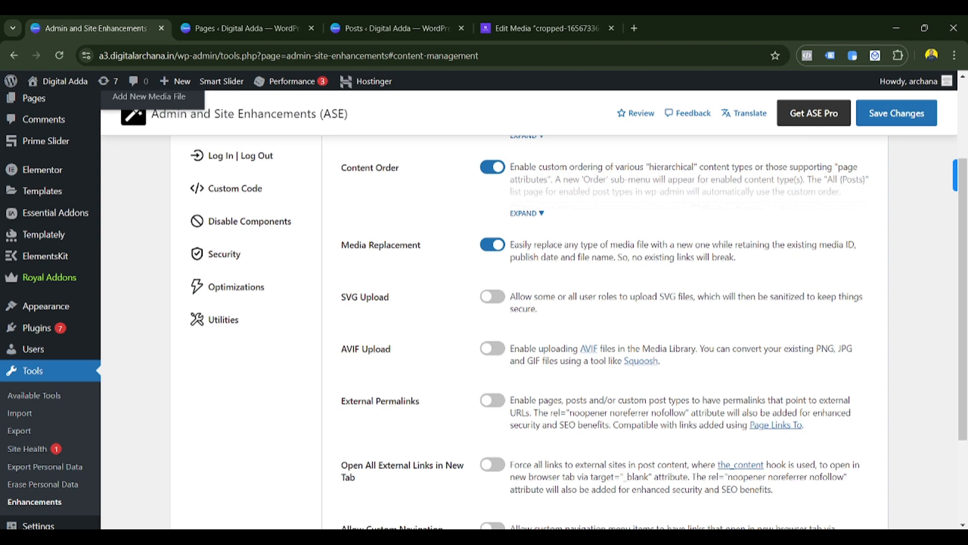
double_click(344, 352)
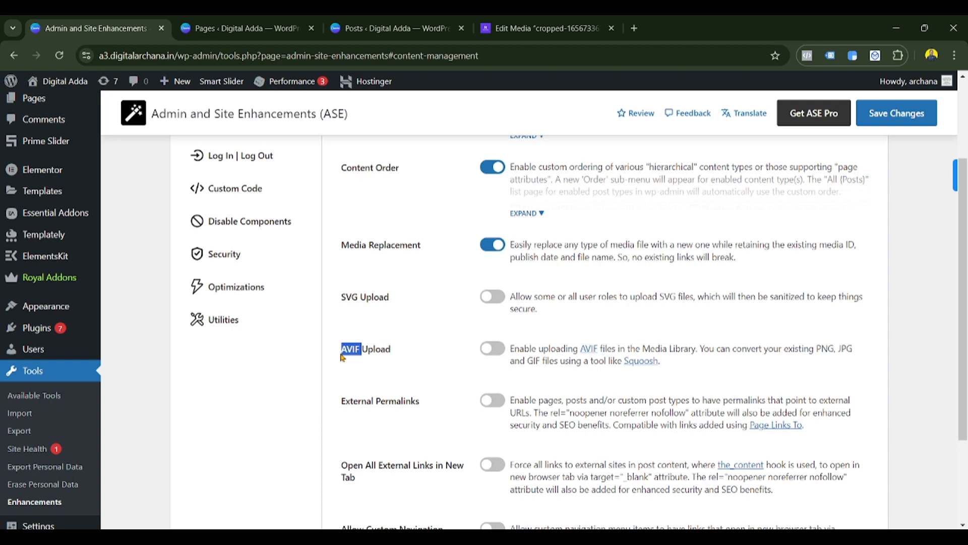
left_click(386, 369)
scroll(491, 353, "down", 3)
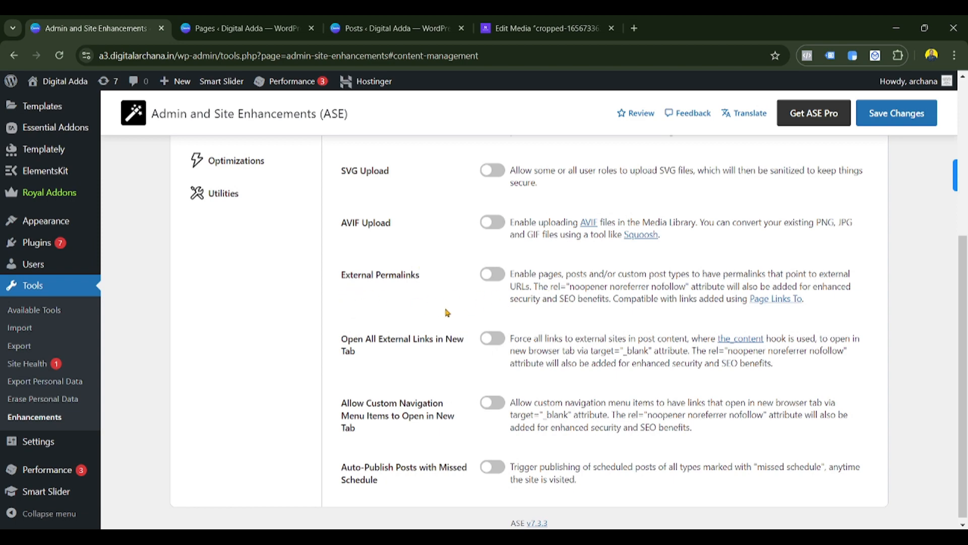
left_click_drag(514, 273, 717, 286)
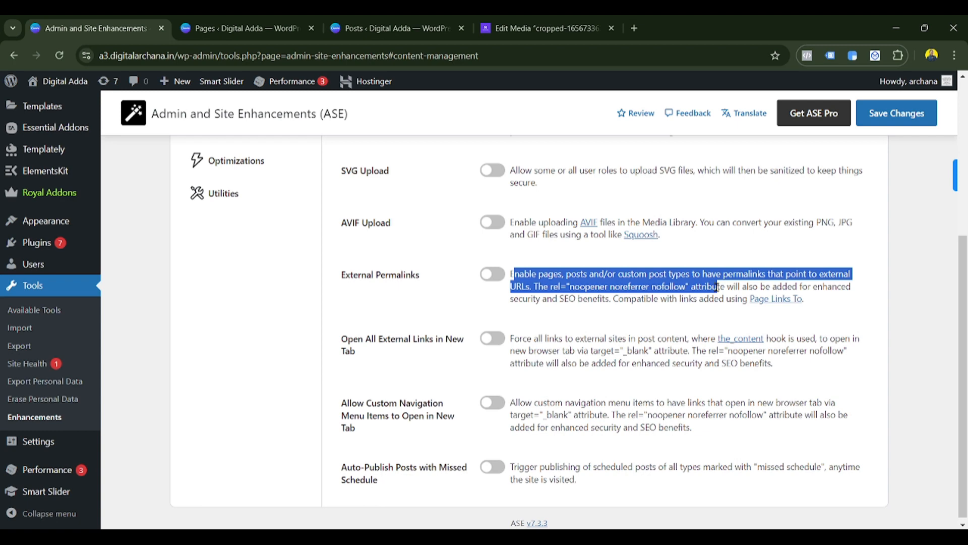
left_click_drag(718, 287, 702, 309)
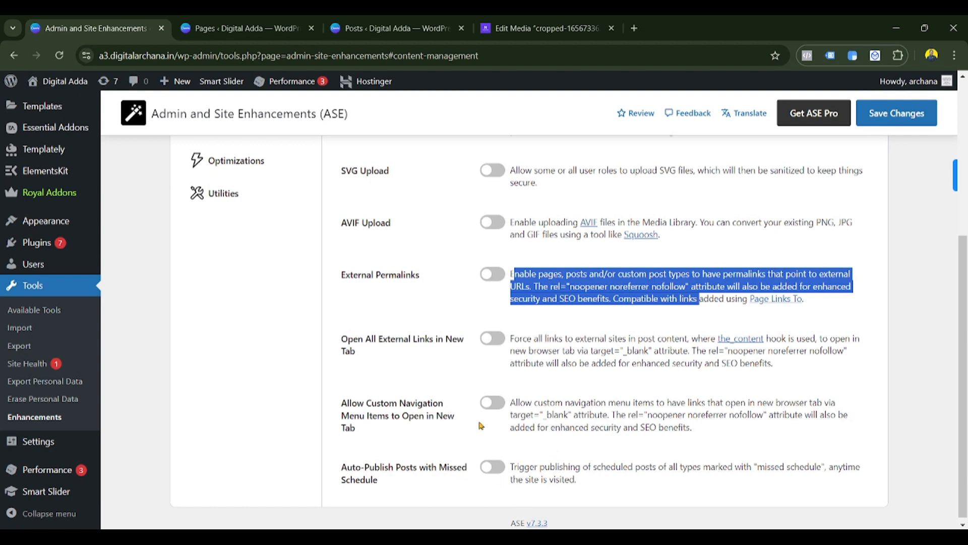
scroll(495, 379, "down", 1)
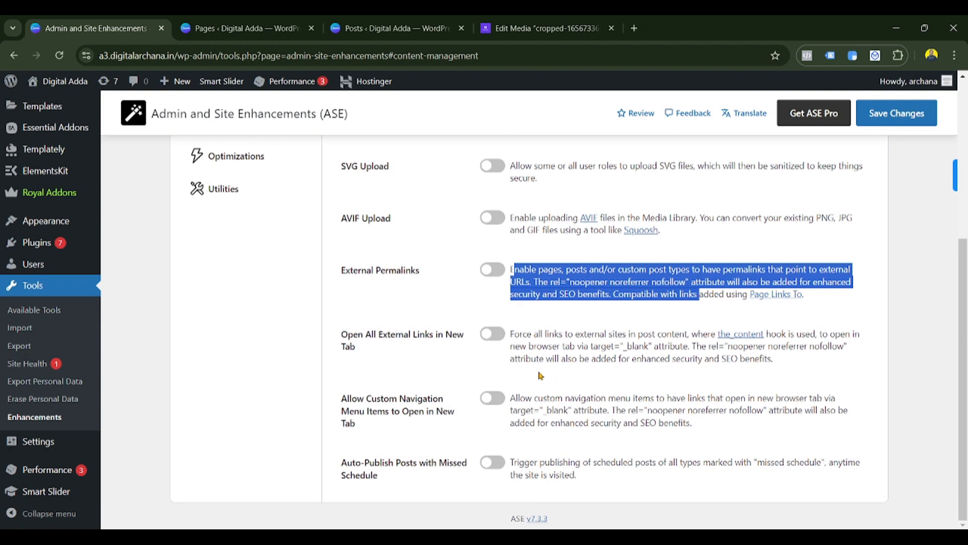
scroll(541, 375, "up", 3)
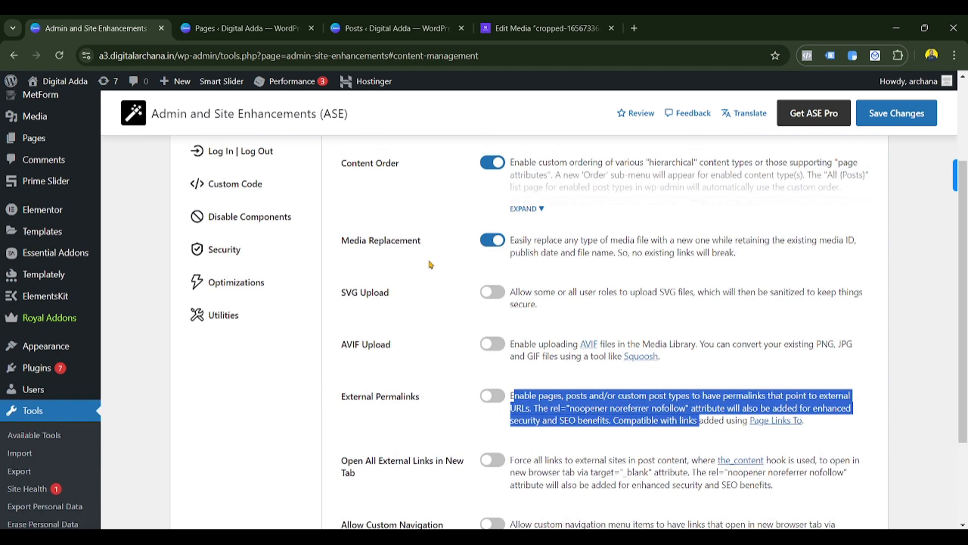
scroll(430, 264, "up", 3)
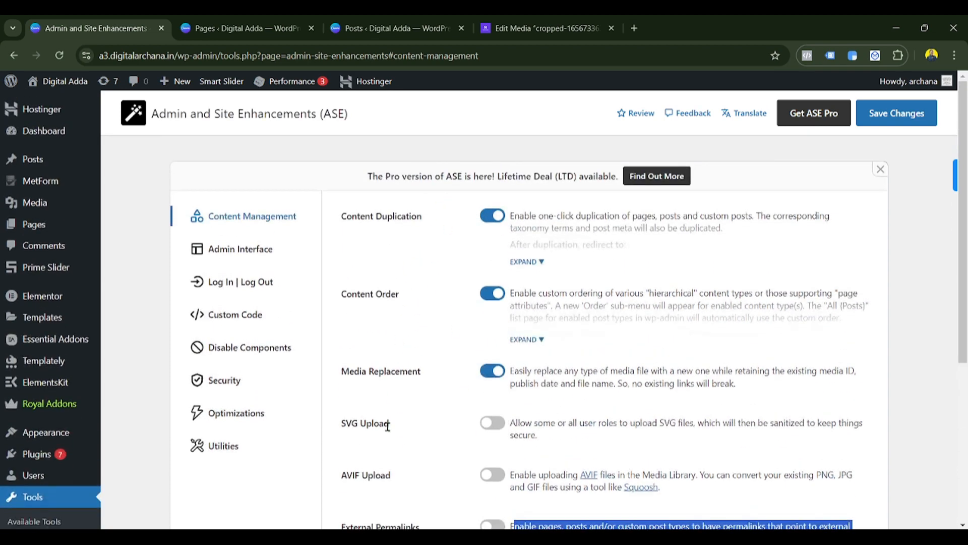
- Turn on Clean Up Admin Bar with Remove WordPress logo/menu checked, and save
left_click(230, 251)
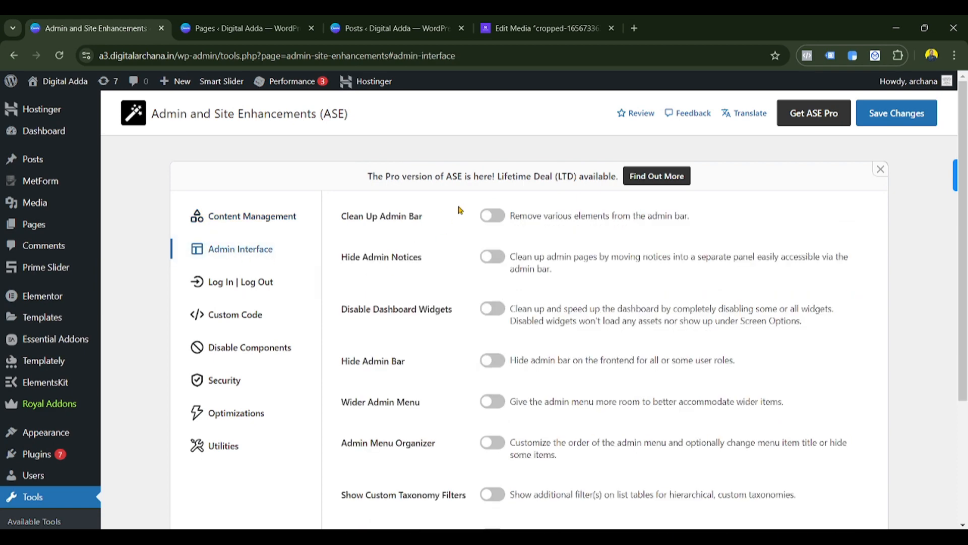
left_click(217, 23)
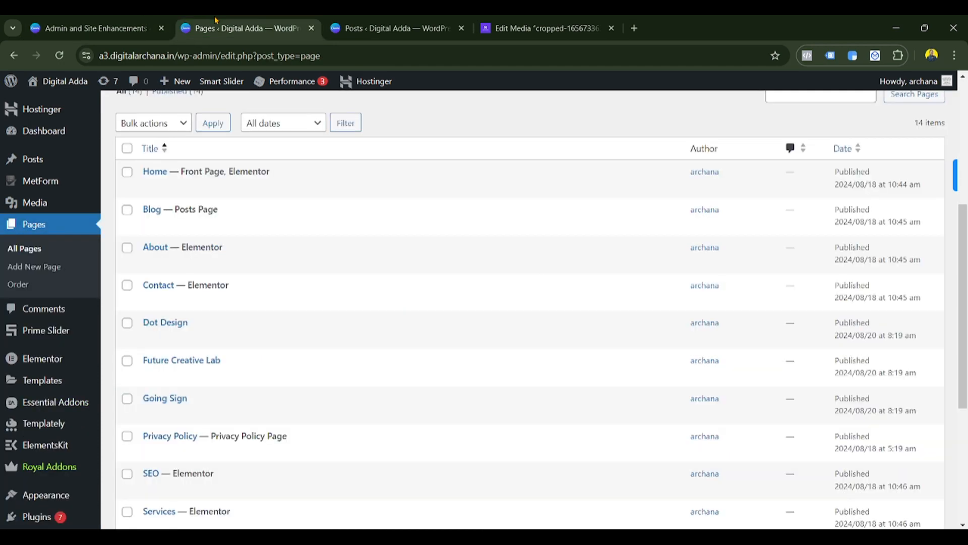
left_click(43, 135)
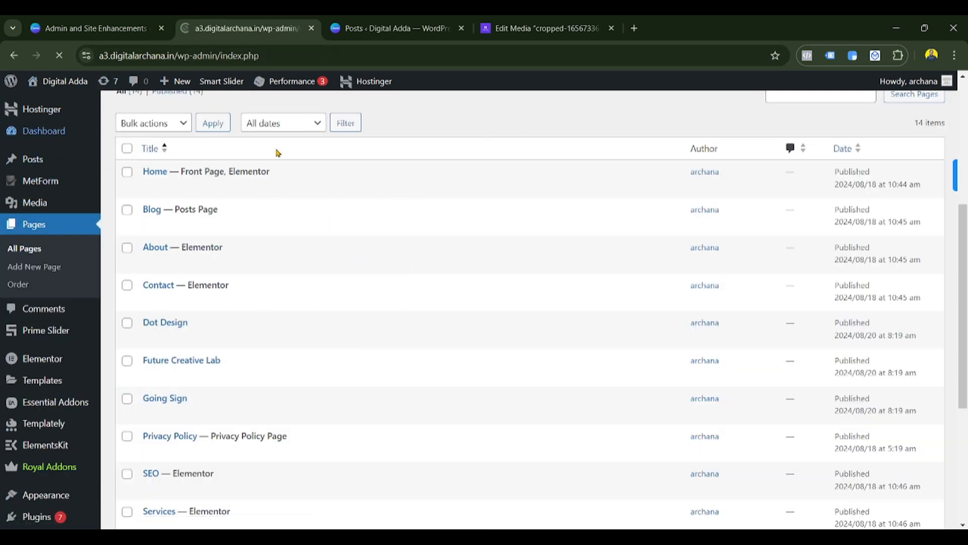
scroll(786, 282, "down", 9)
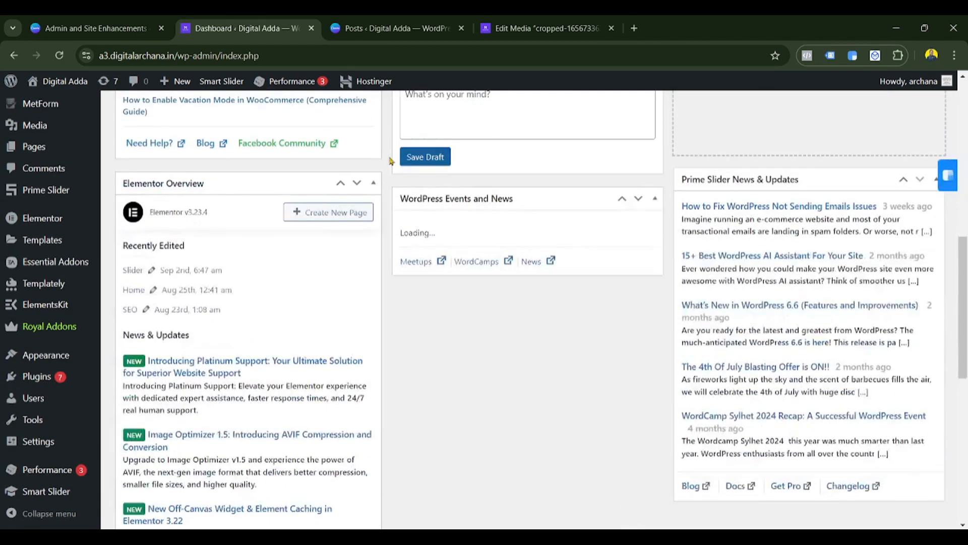
left_click(128, 21)
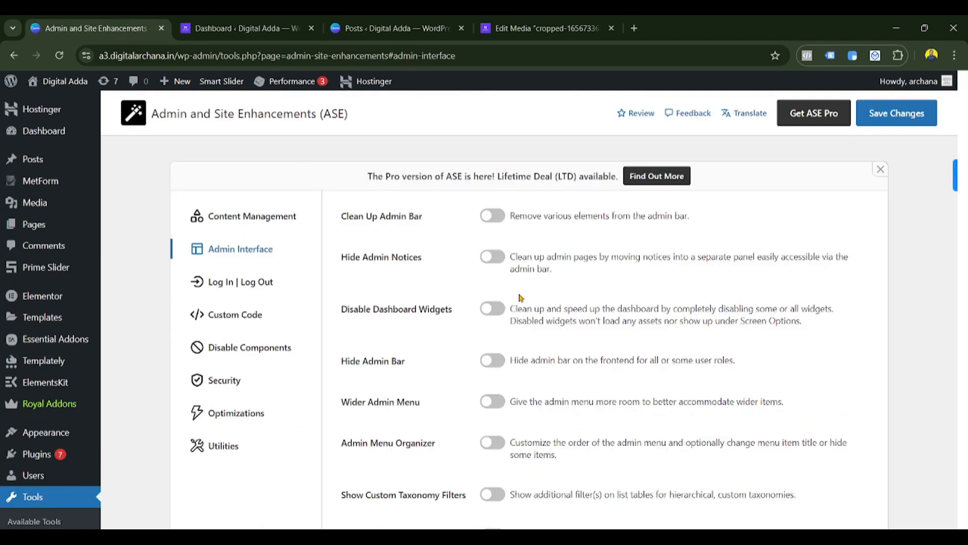
left_click(487, 217)
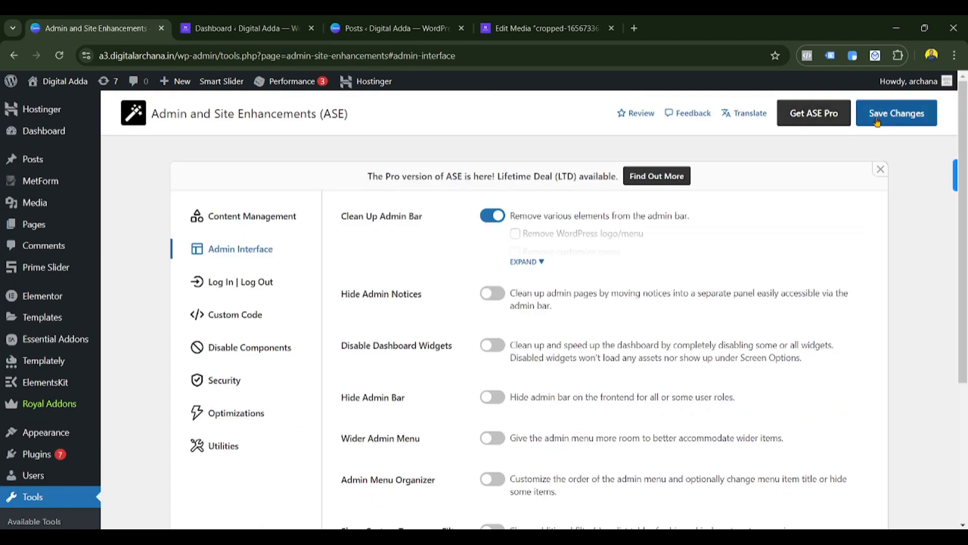
left_click(529, 262)
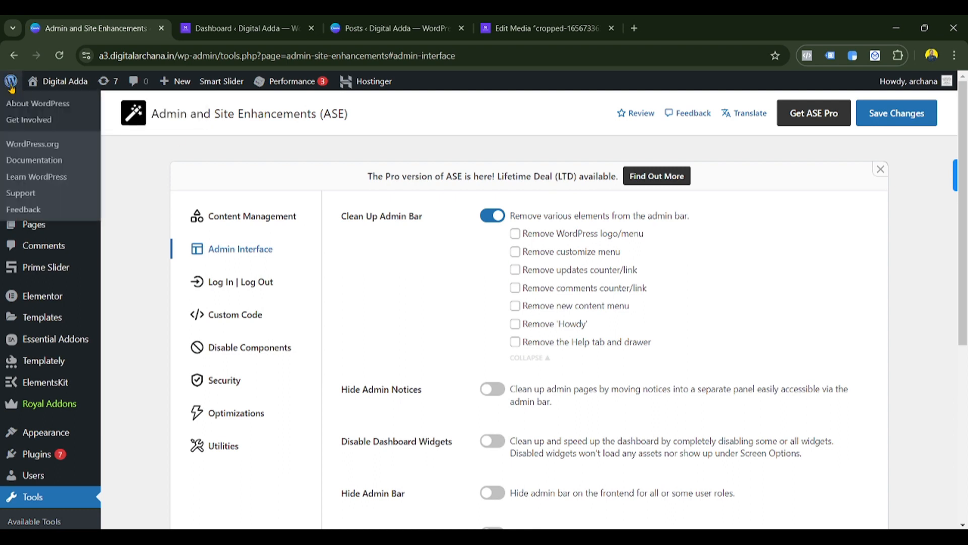
left_click(515, 234)
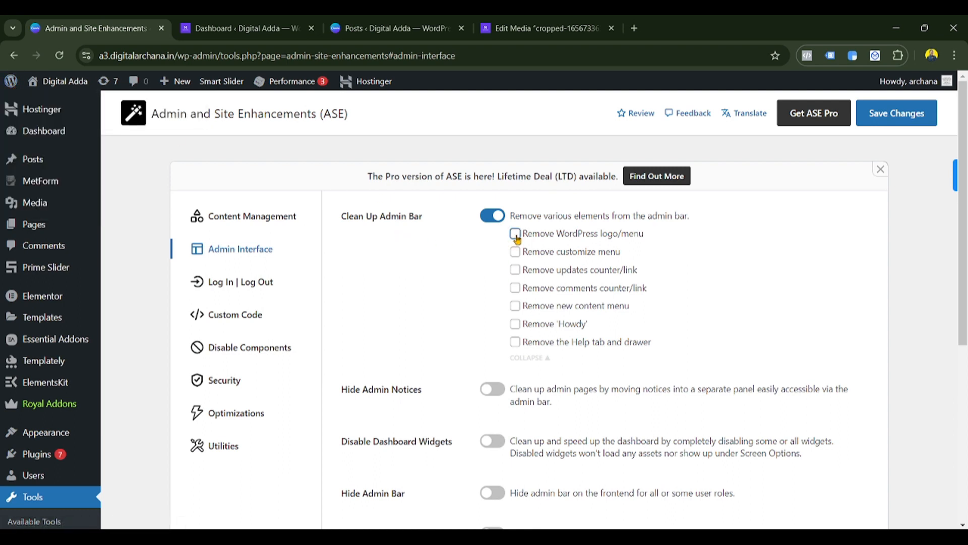
left_click(891, 116)
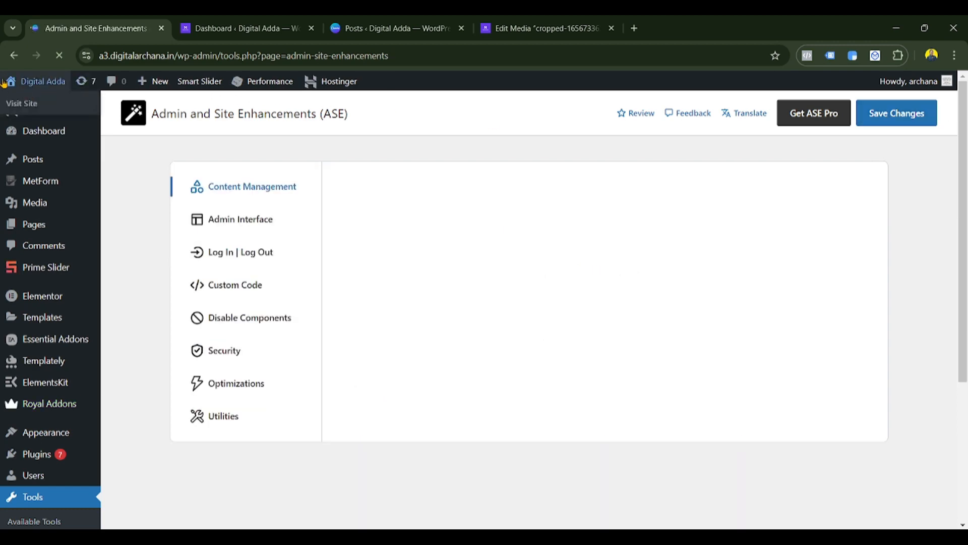
- Also check Remove 'Howdy' in the admin bar cleanup options and save again
left_click(528, 263)
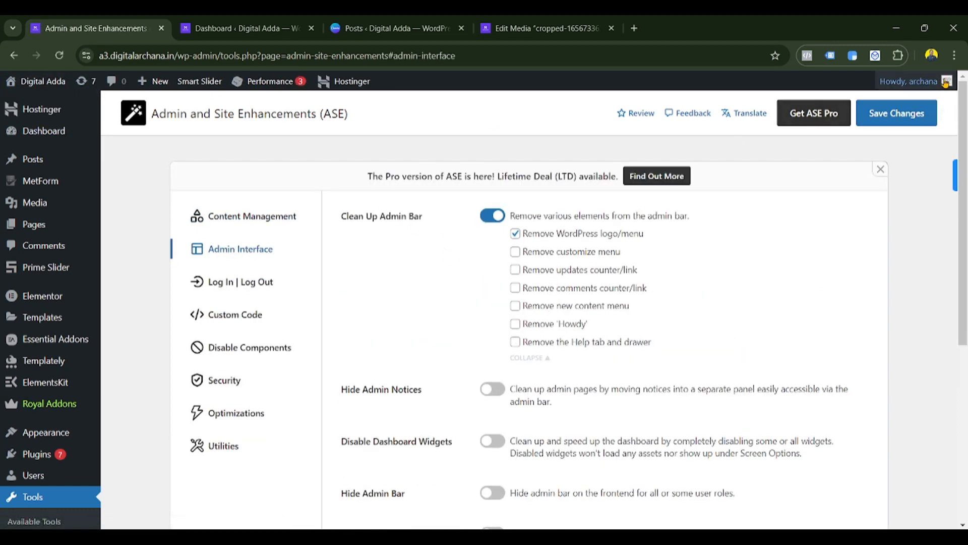
mouse_move(885, 87)
left_click(515, 324)
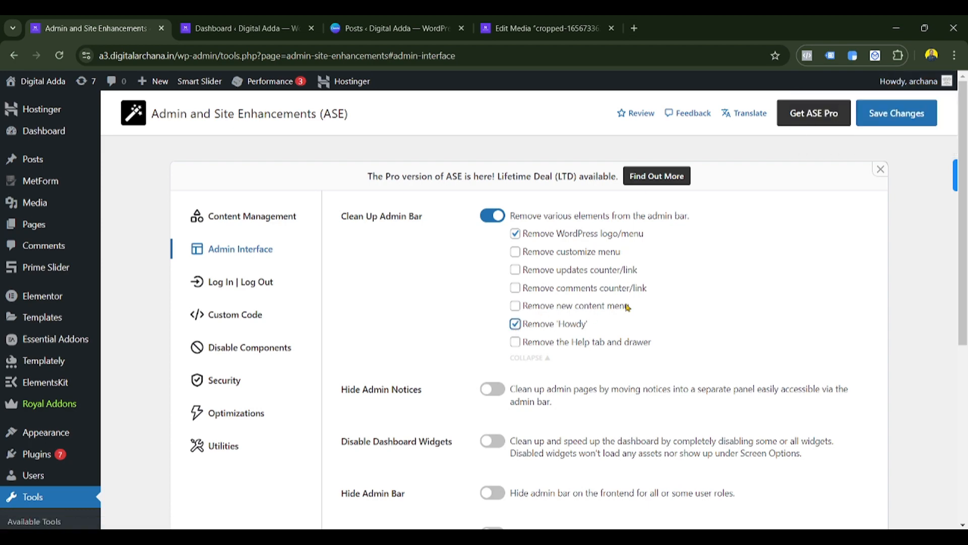
left_click(893, 116)
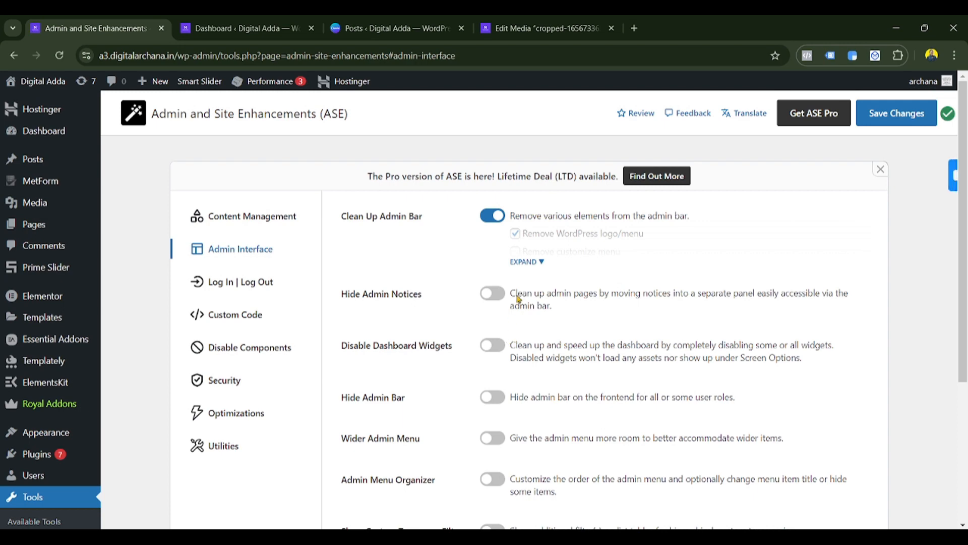
left_click(527, 262)
scroll(574, 343, "down", 3)
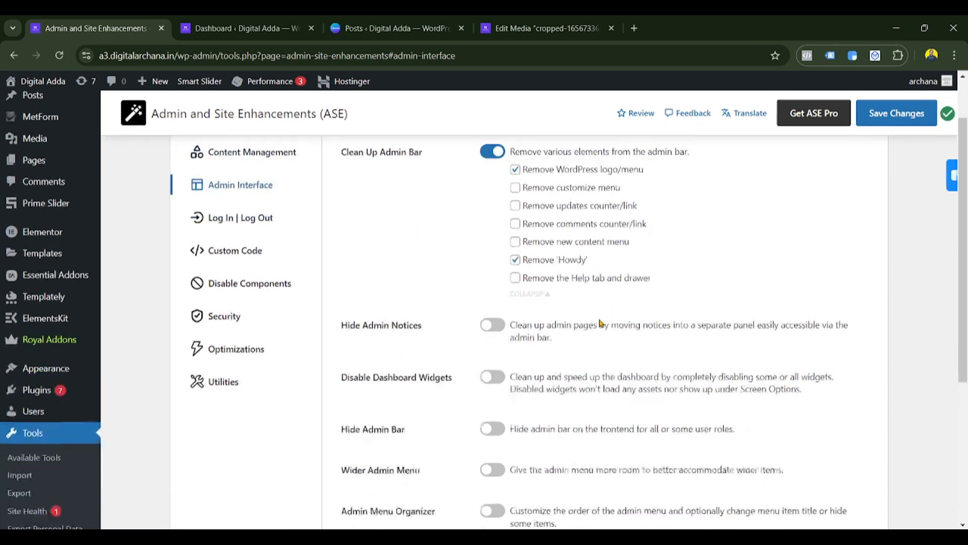
scroll(454, 291, "up", 3)
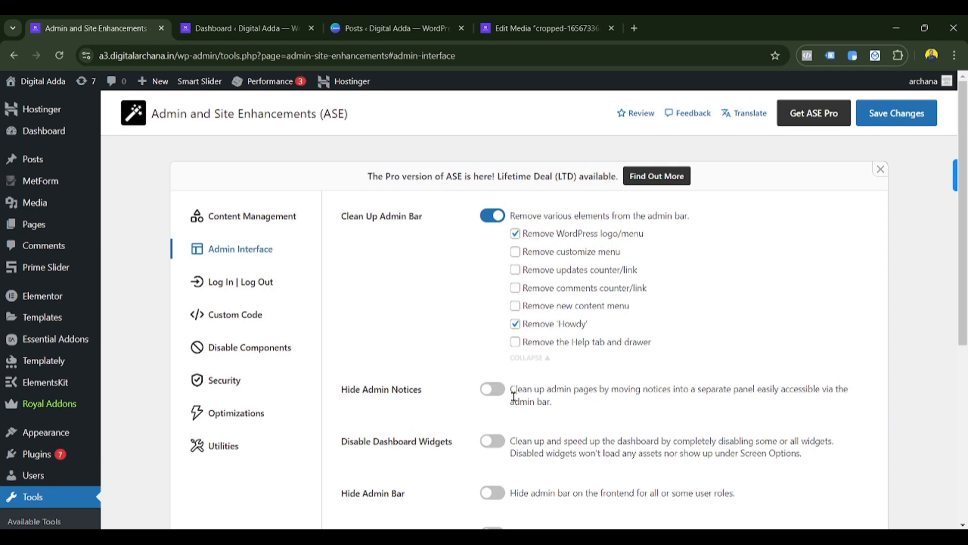
- Turn on Hide Admin Notices and save the setting
mouse_move(281, 94)
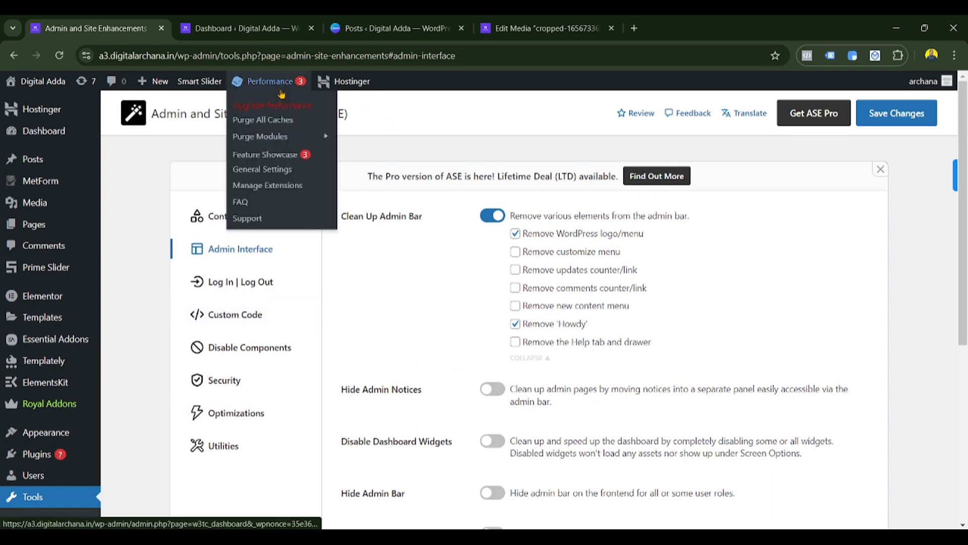
scroll(503, 295, "down", 3)
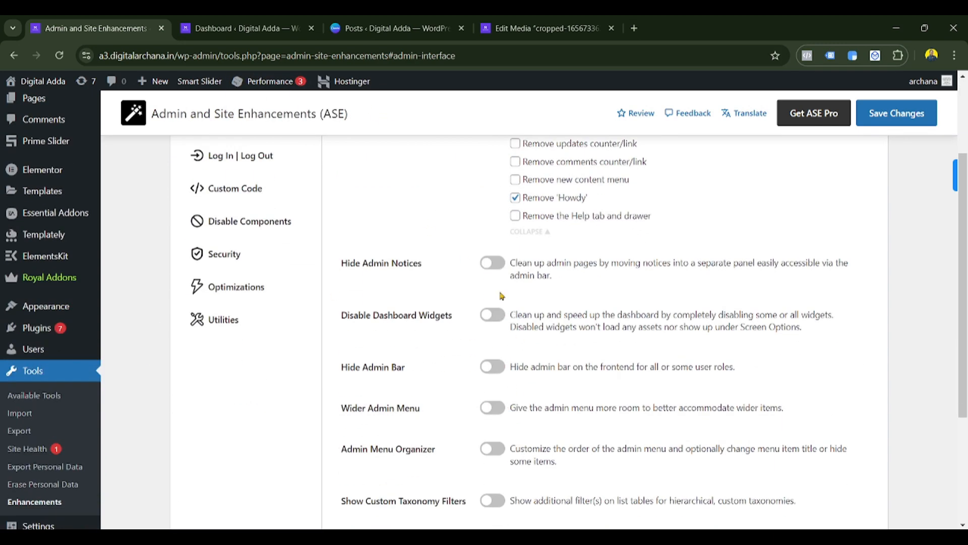
left_click(492, 263)
left_click(899, 123)
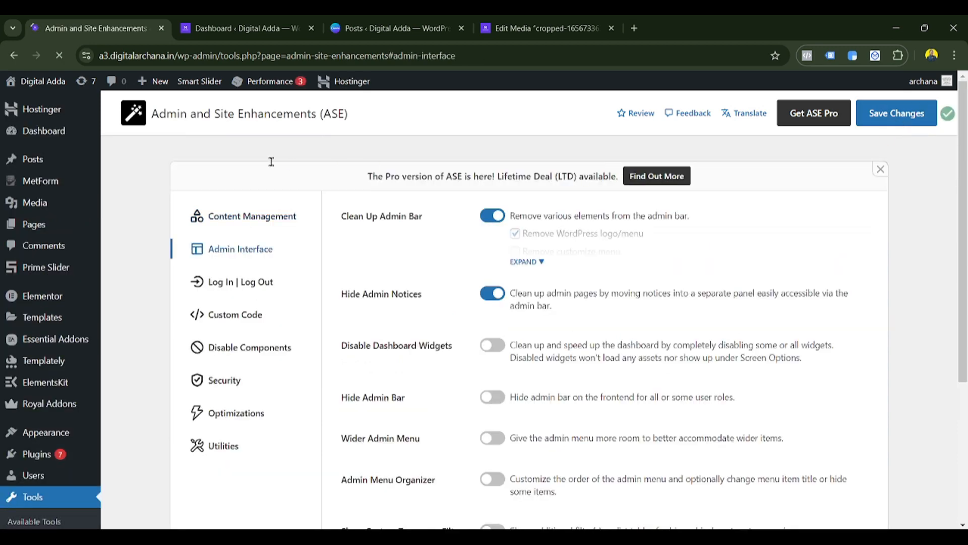
scroll(505, 268, "down", 2)
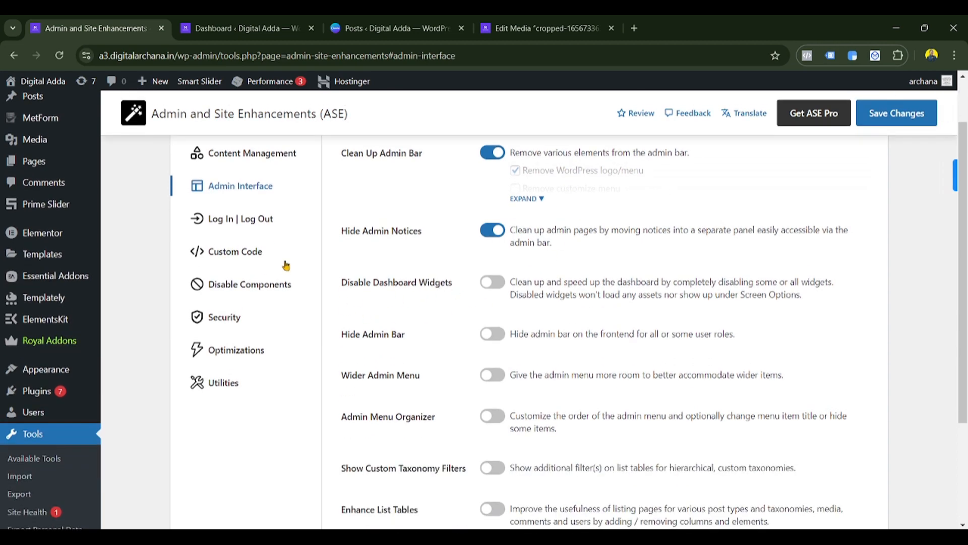
scroll(52, 121, "up", 2)
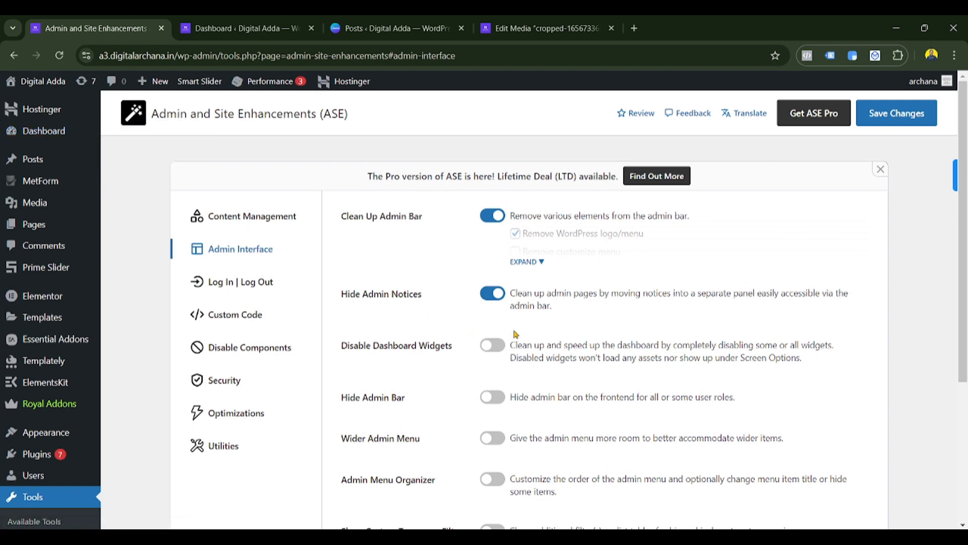
- Disable Dashboard Widgets for every widget except Site Health Status, then save
left_click(493, 346)
left_click(525, 390)
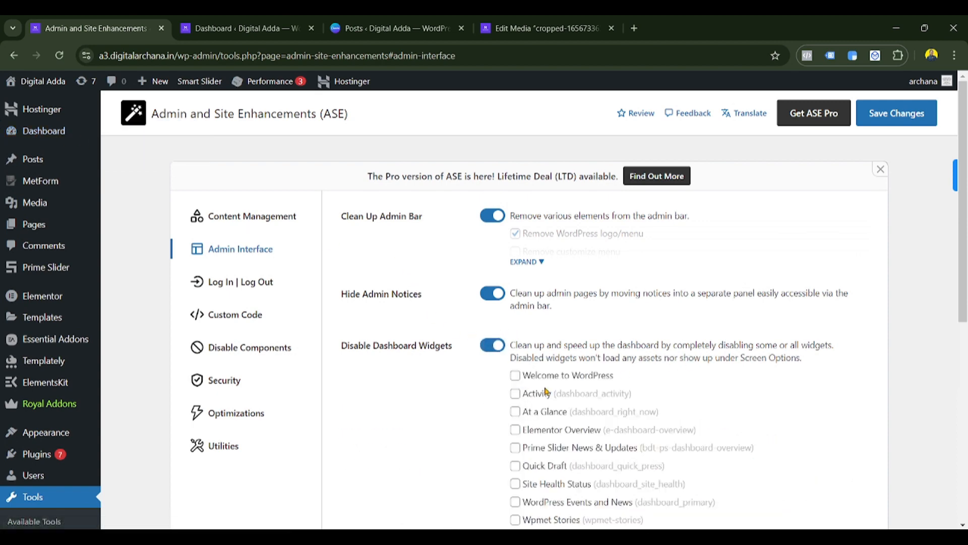
scroll(643, 364, "down", 1)
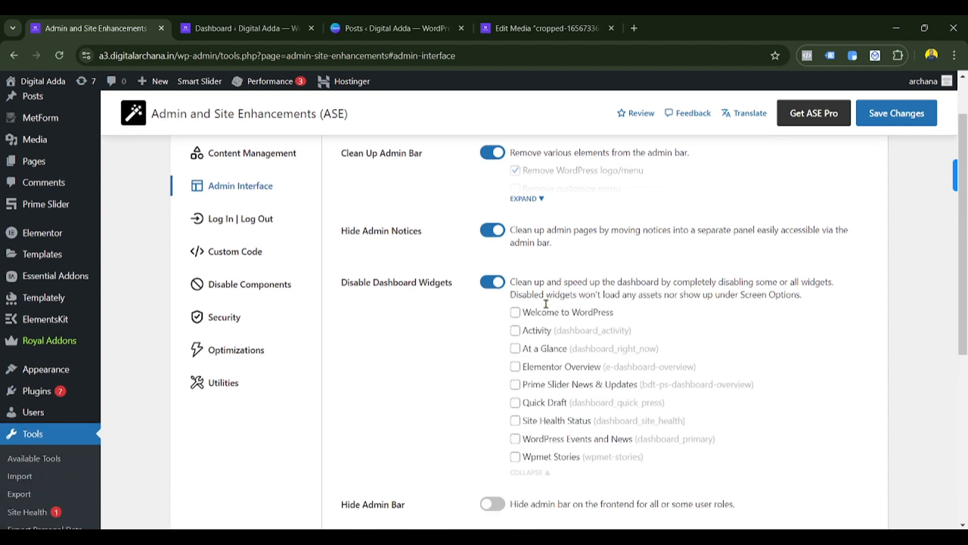
left_click(515, 457)
left_click(515, 438)
left_click(515, 403)
left_click(516, 385)
left_click(516, 367)
left_click(515, 349)
left_click(515, 331)
left_click(515, 313)
left_click(890, 124)
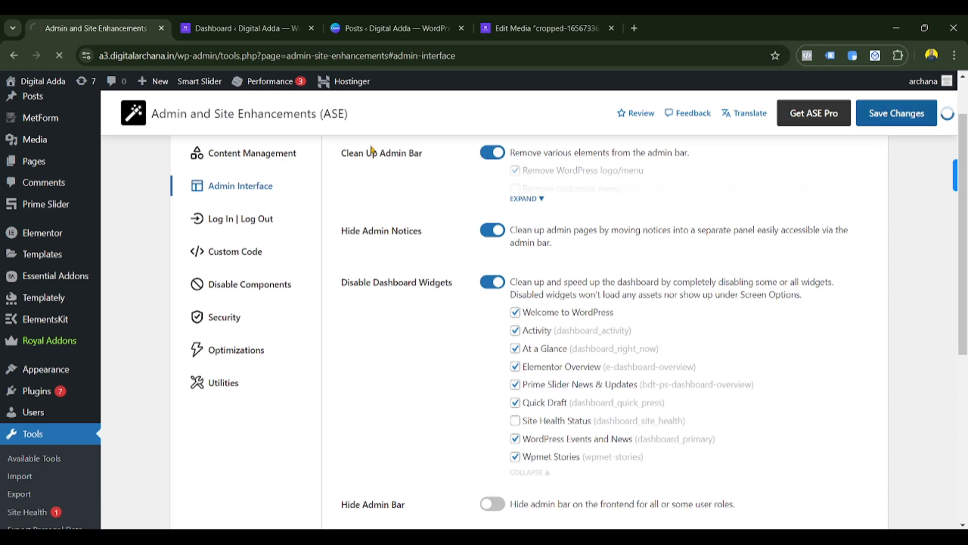
- Reload the Dashboard to confirm the widget changes, then return to ASE
left_click(204, 22)
left_click(59, 56)
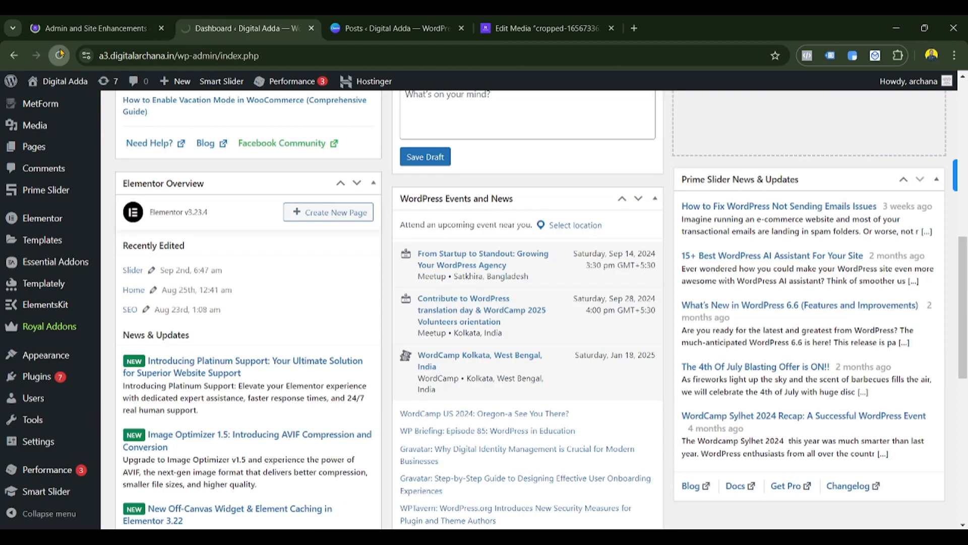
scroll(290, 269, "up", 3)
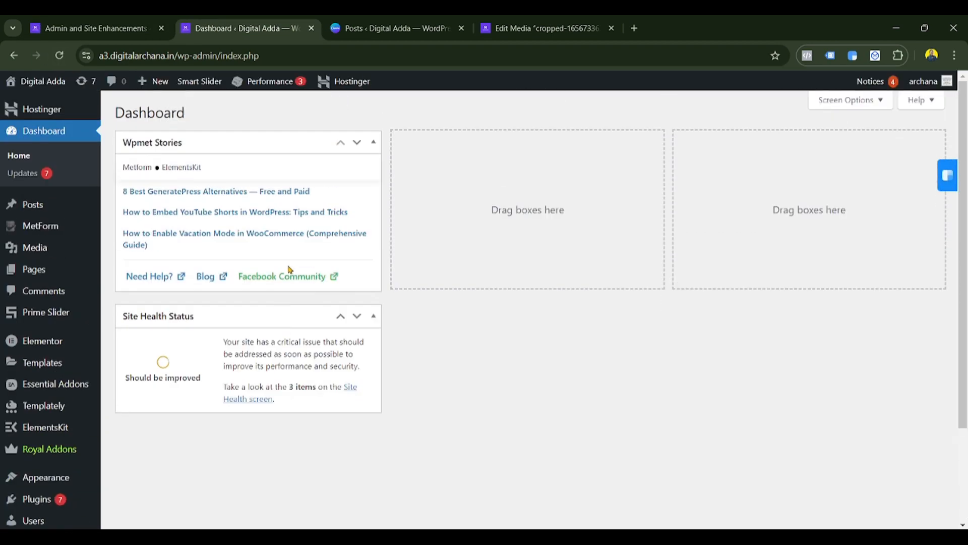
key("ctrl+Page_Up")
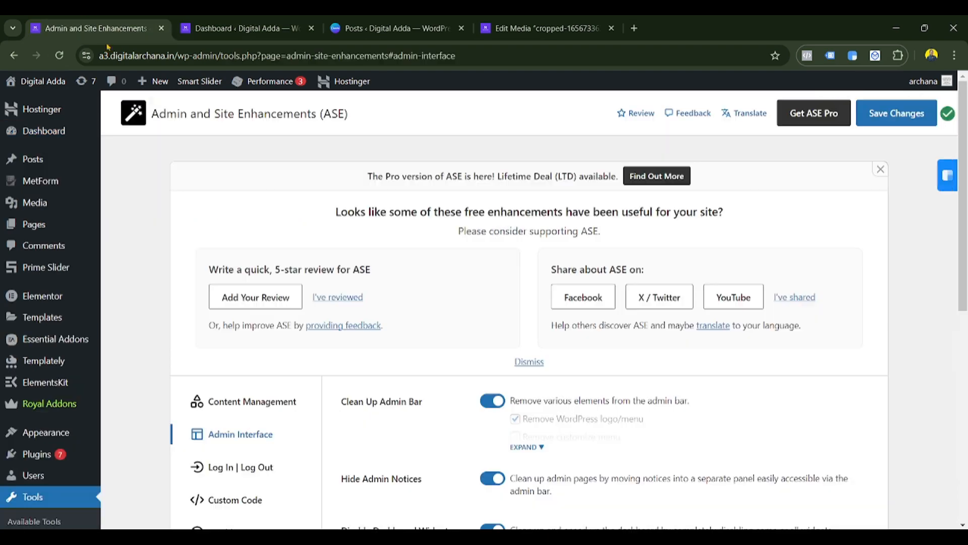
- Re-save the ASE settings after reviewing the dashboard widget checklist
scroll(525, 423, "down", 5)
double_click(526, 262)
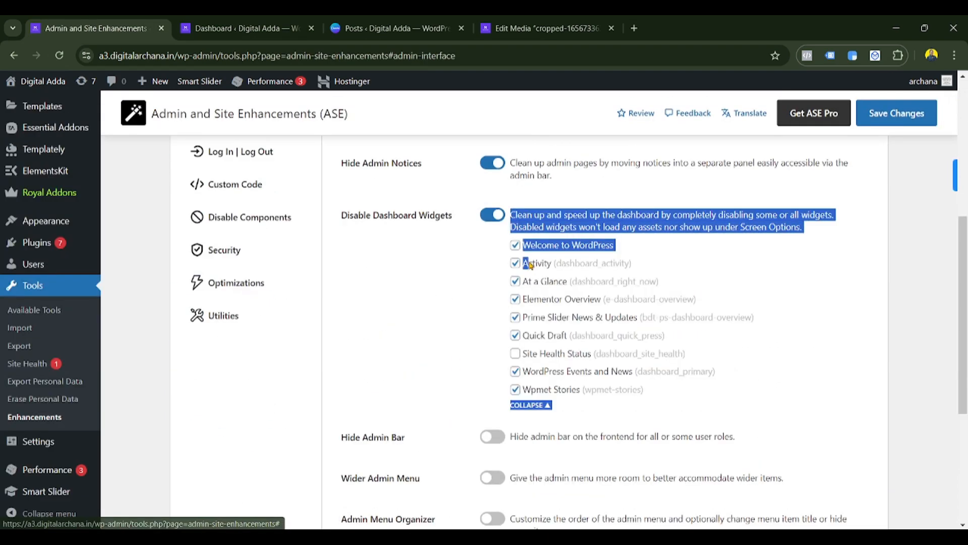
left_click(472, 407)
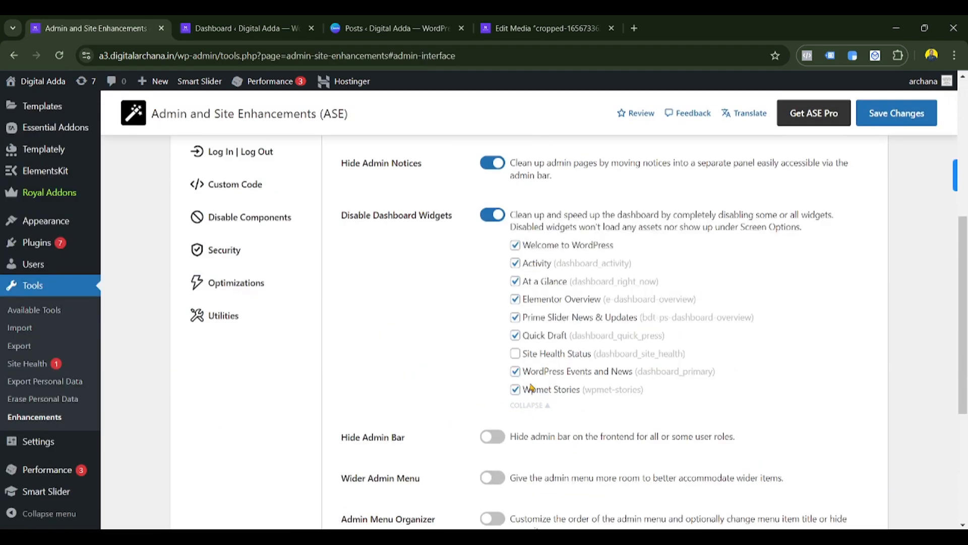
left_click(896, 113)
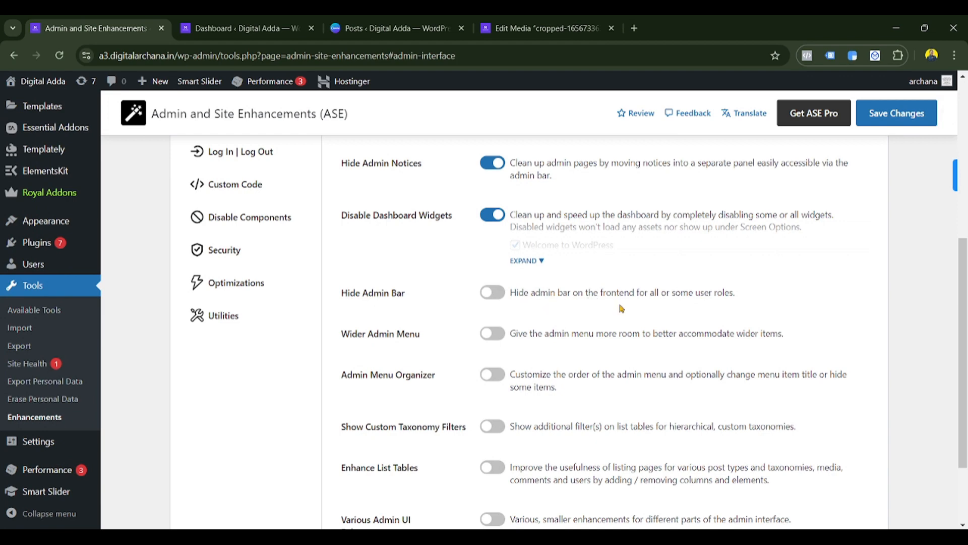
- Try hiding the admin bar on the frontend, then switch it back off
left_click(485, 299)
left_click(539, 338)
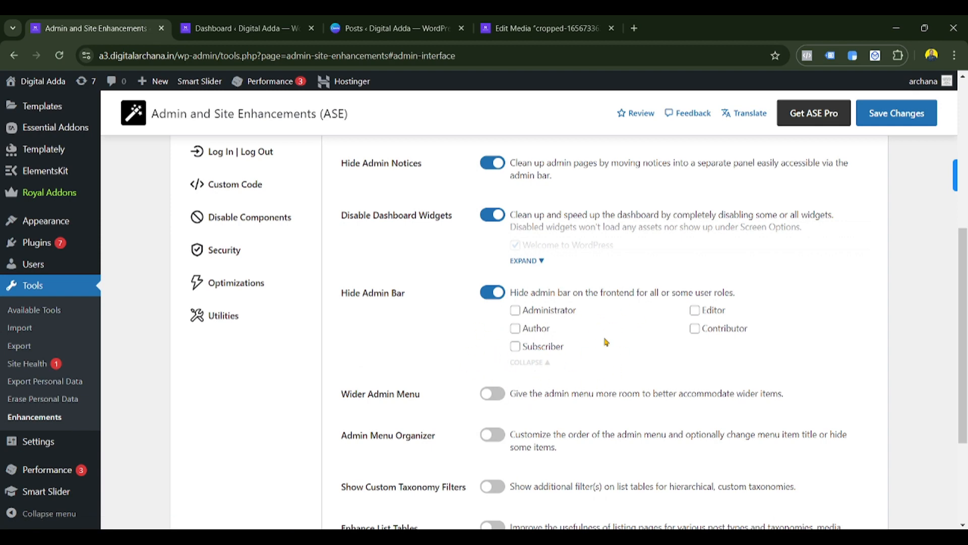
left_click(484, 295)
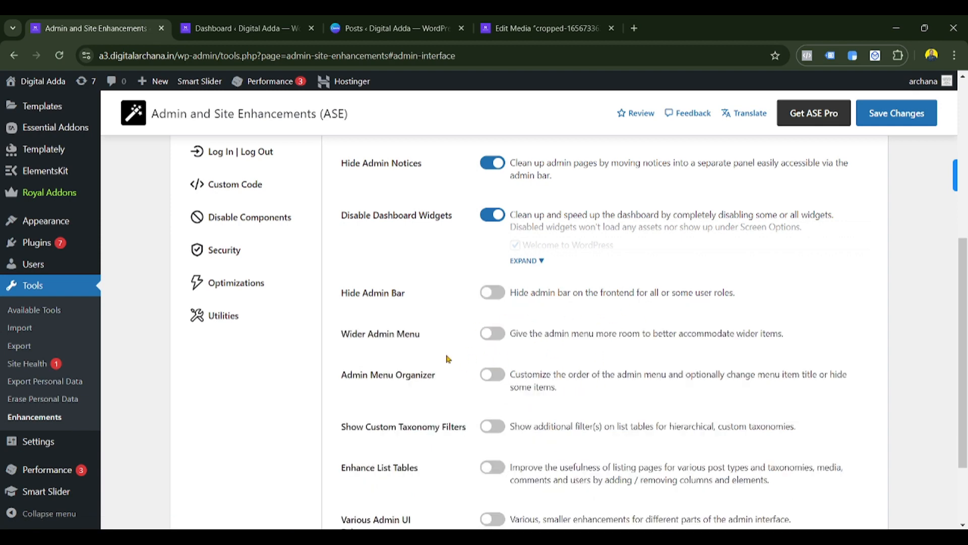
scroll(434, 357, "down", 1)
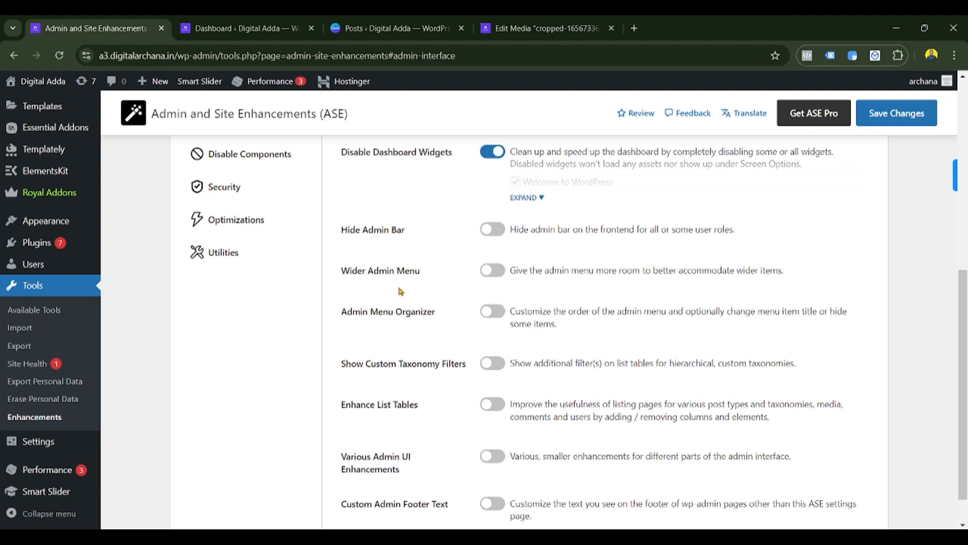
- Enable Wider Admin Menu at 240px width and save
left_click(486, 273)
left_click(599, 295)
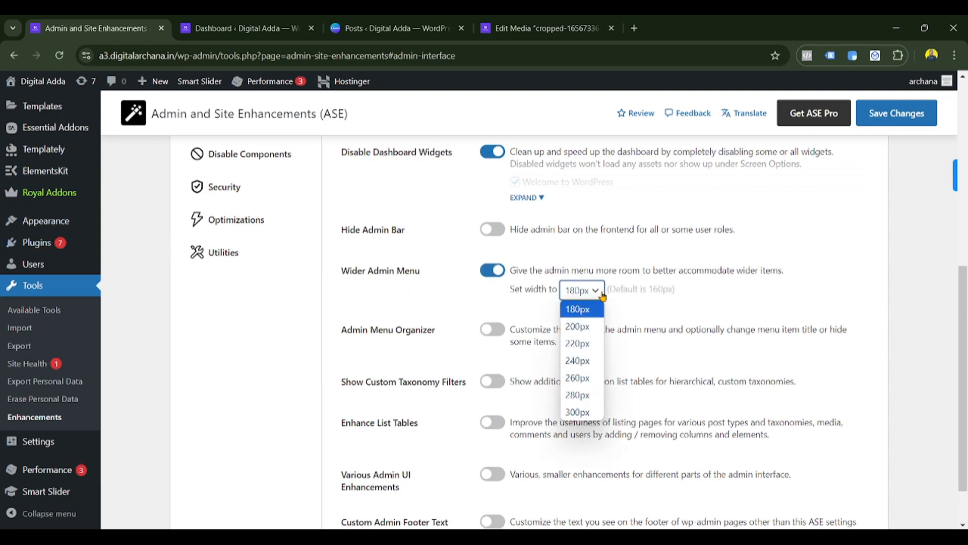
left_click(583, 326)
left_click(580, 290)
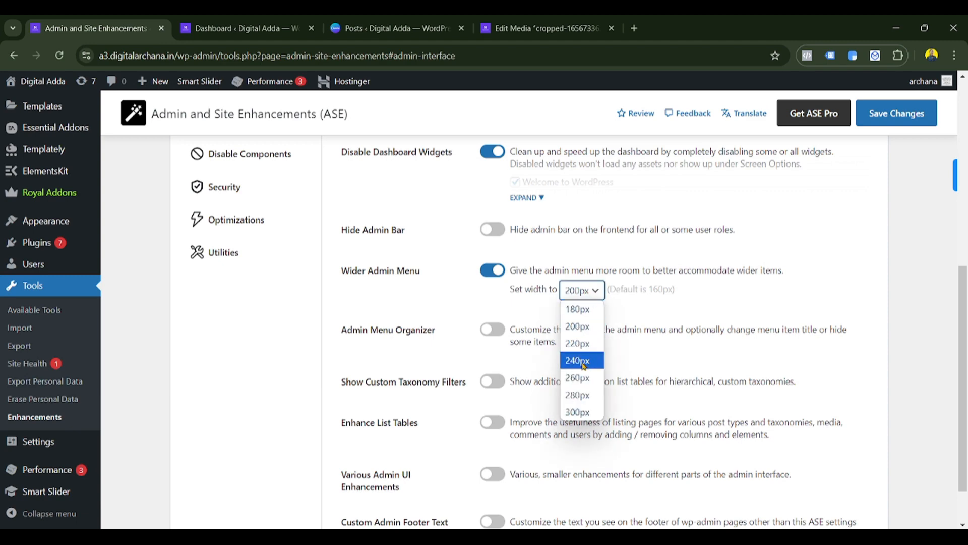
left_click(578, 360)
left_click(897, 113)
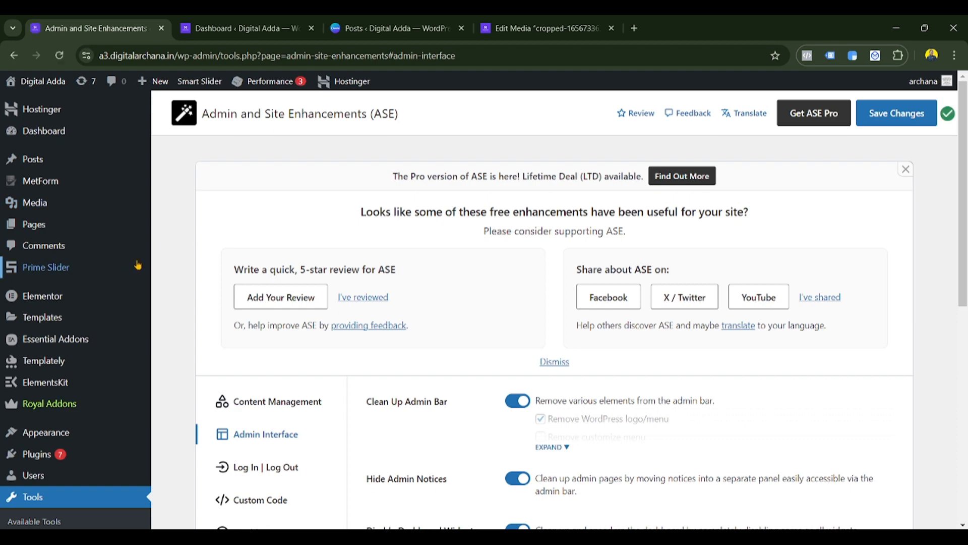
- Turn on Enhance List Tables and save
scroll(540, 322, "down", 10)
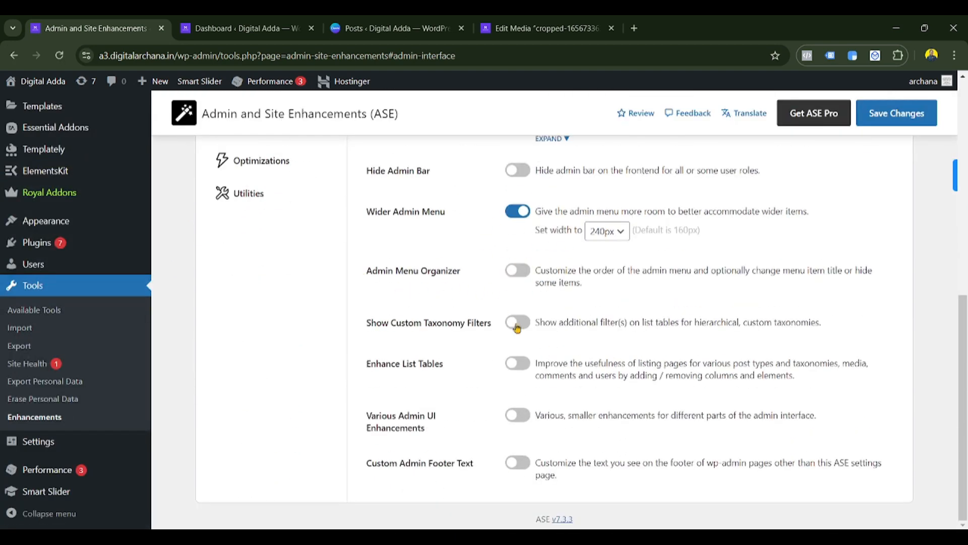
left_click(517, 363)
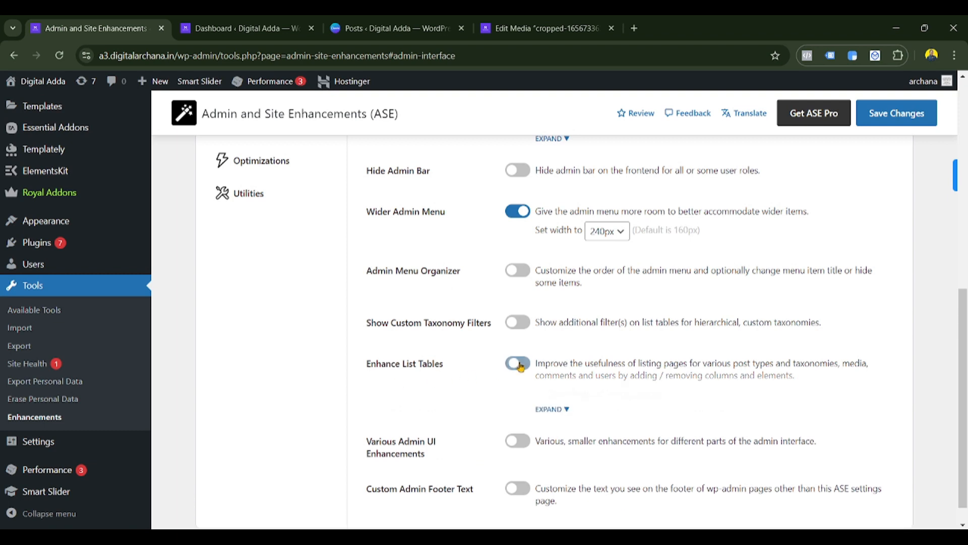
left_click(555, 408)
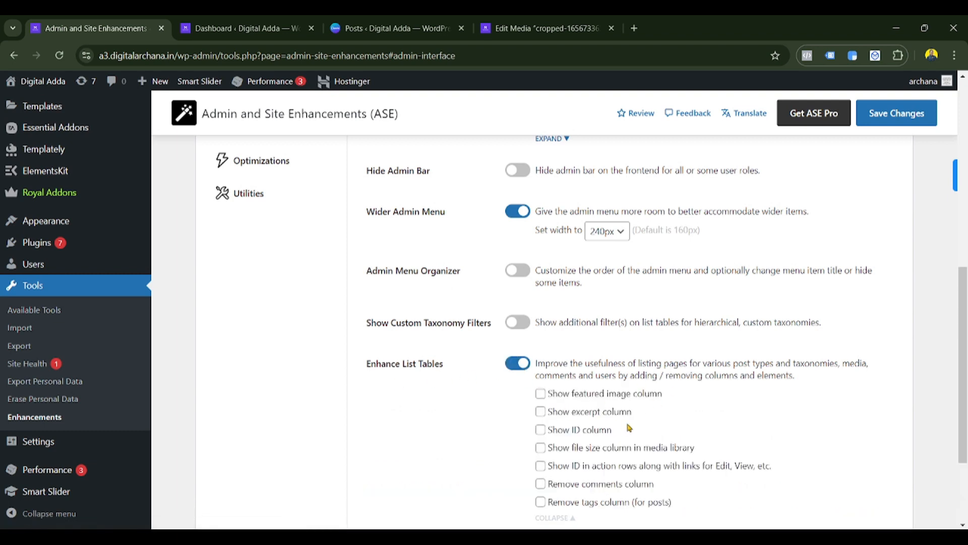
scroll(629, 428, "down", 3)
left_click(887, 125)
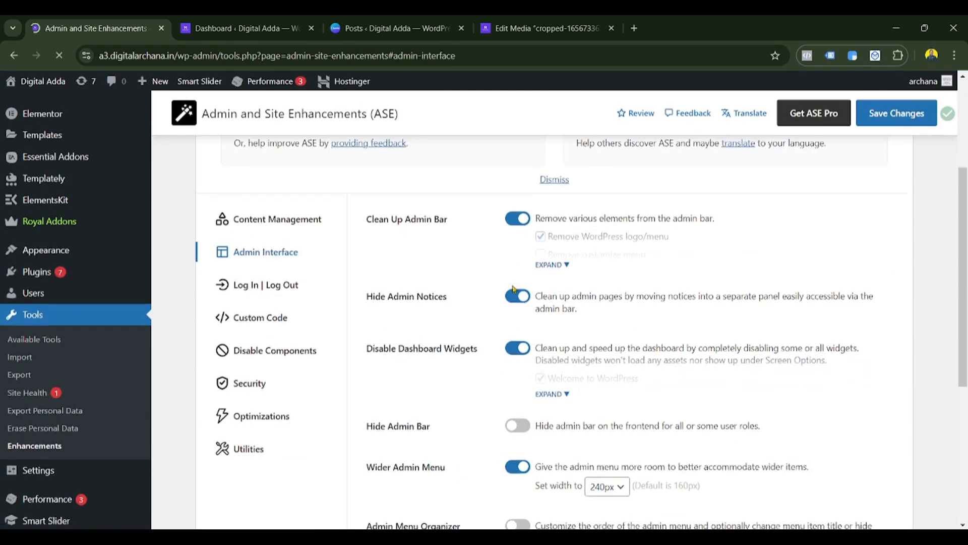
- Tick Show featured image column and Remove comments column, then save the list table changes
scroll(513, 288, "down", 5)
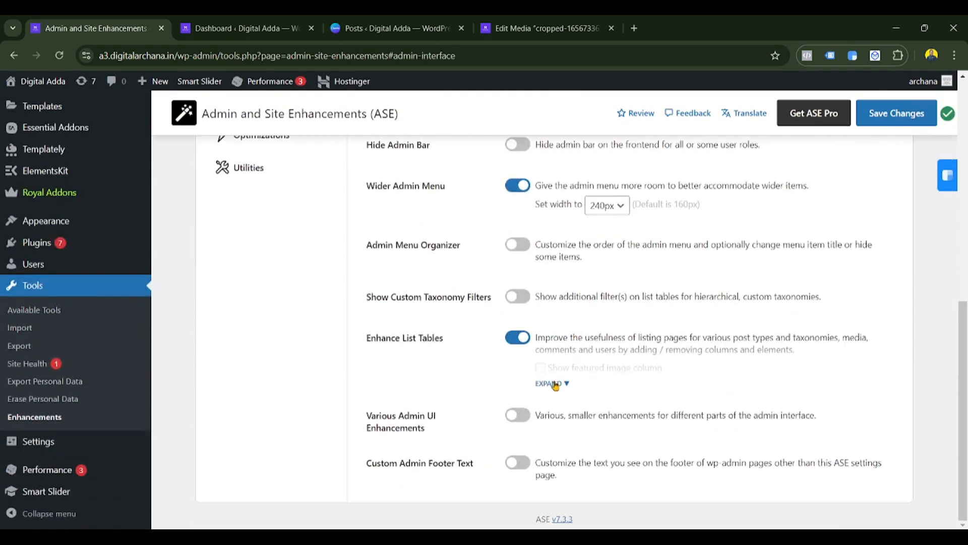
left_click(554, 384)
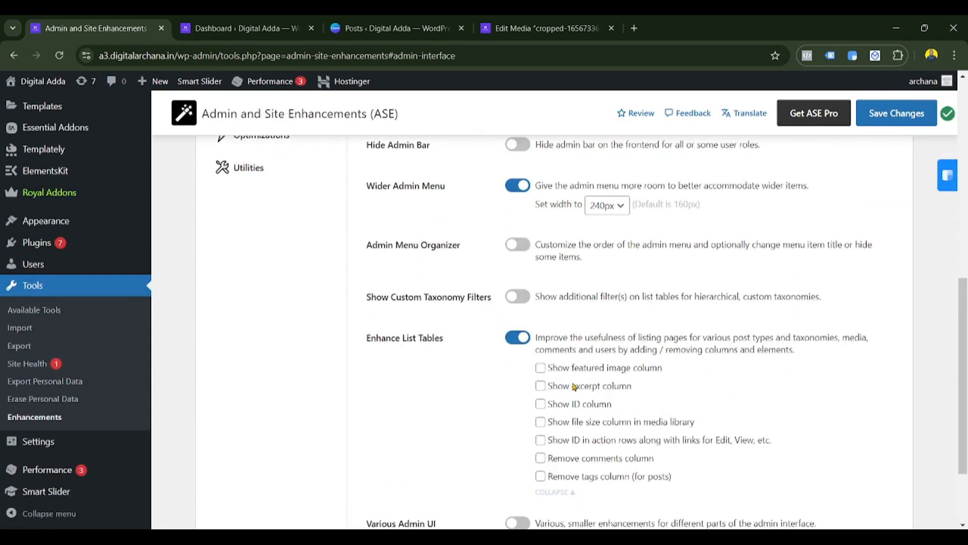
left_click(541, 368)
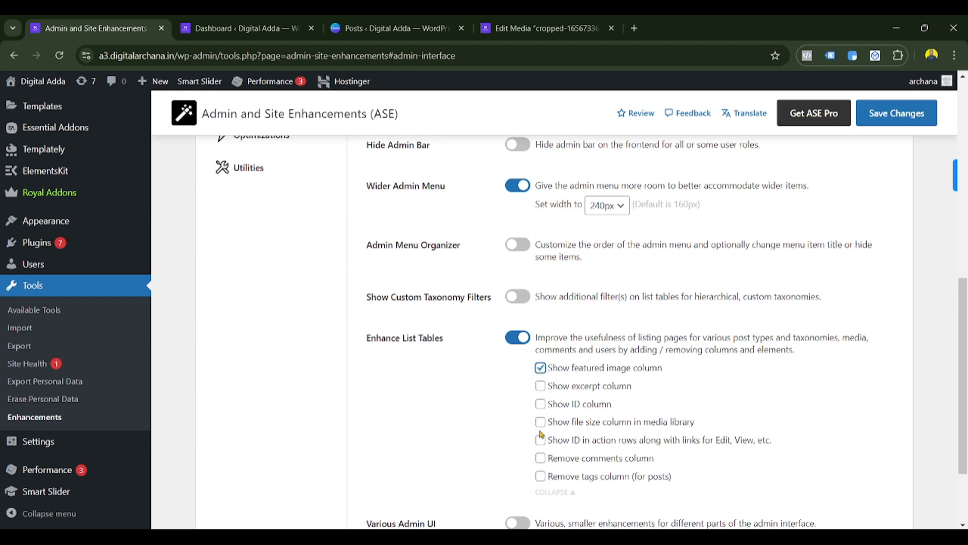
scroll(535, 423, "down", 1)
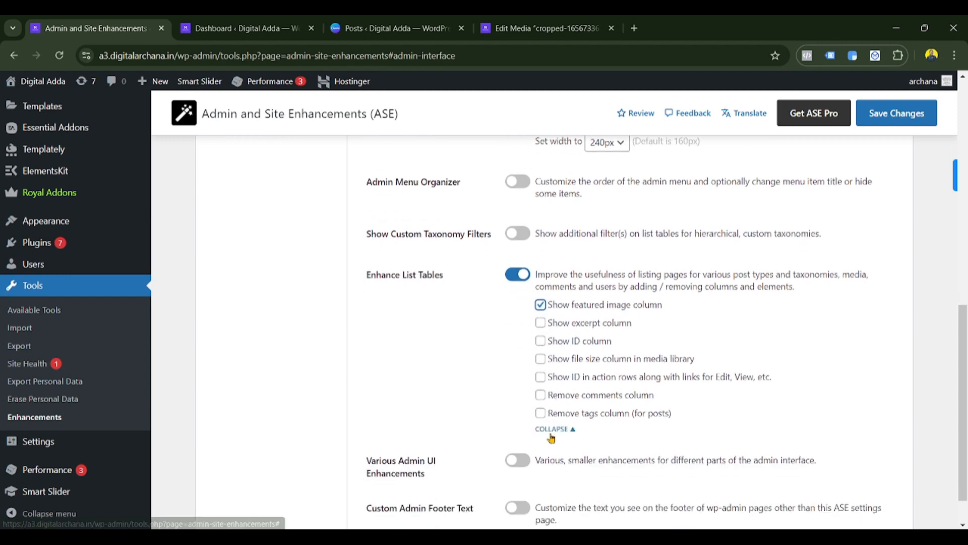
left_click(540, 396)
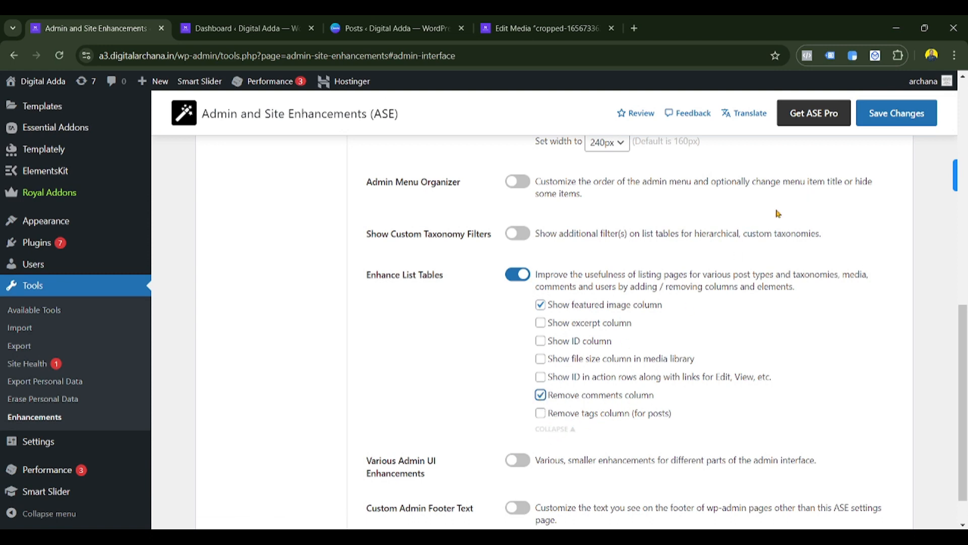
left_click(881, 116)
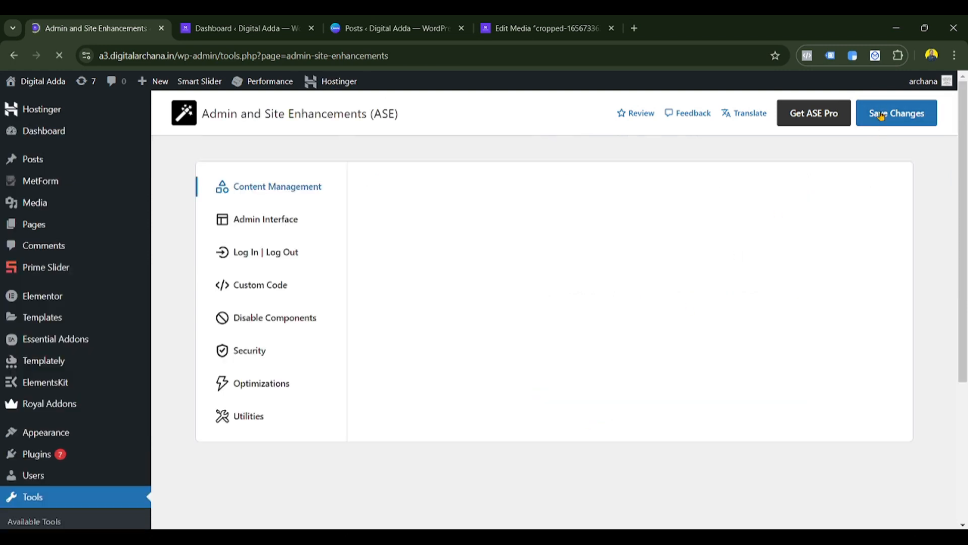
scroll(333, 287, "down", 4)
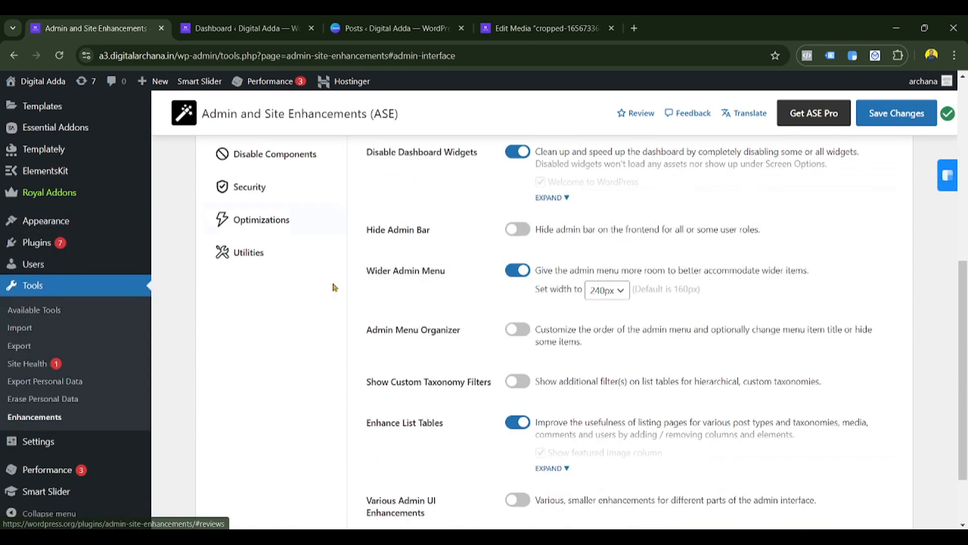
scroll(333, 287, "down", 2)
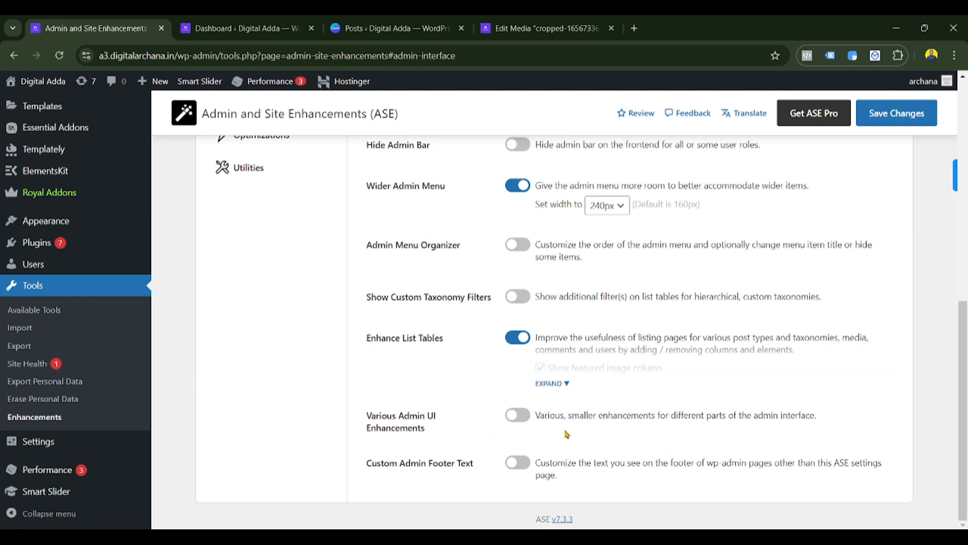
scroll(567, 433, "up", 8)
- Open Log In | Log Out, turn on Change Login URL, and compare the wp-admin address
left_click(266, 382)
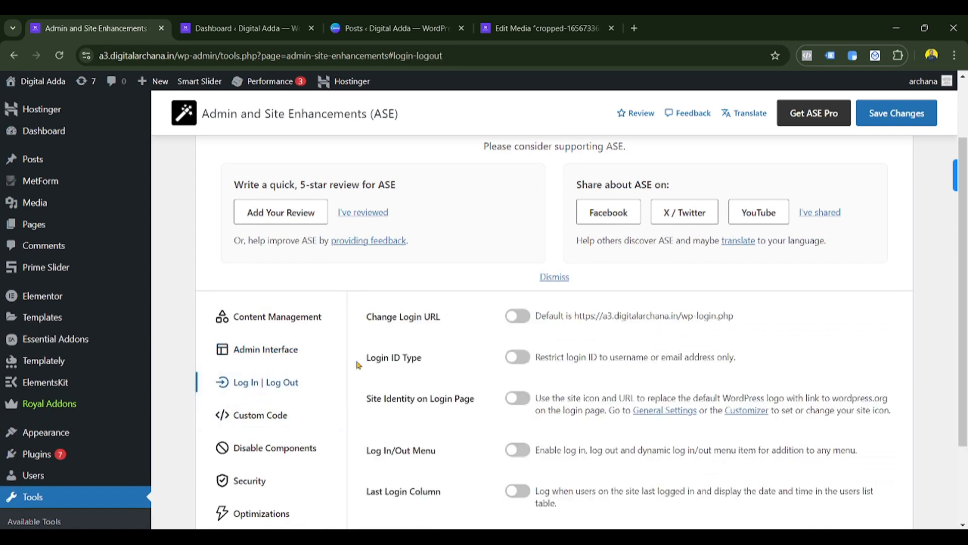
left_click(531, 316)
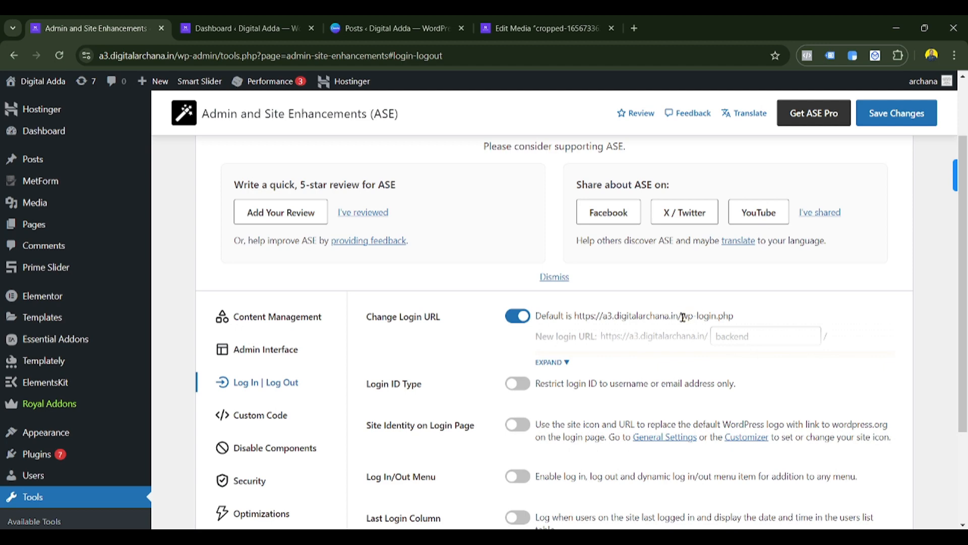
left_click(237, 28)
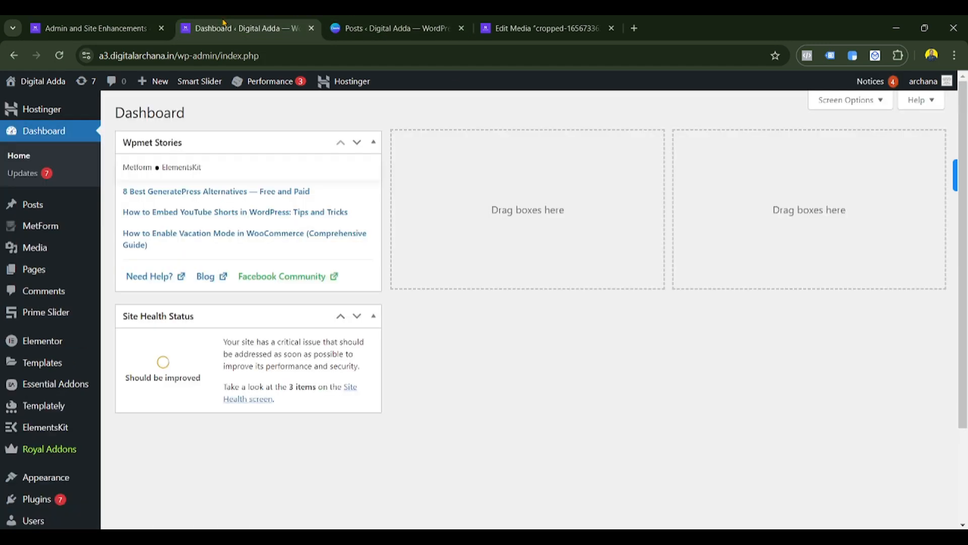
left_click_drag(178, 56, 222, 58)
left_click(180, 58)
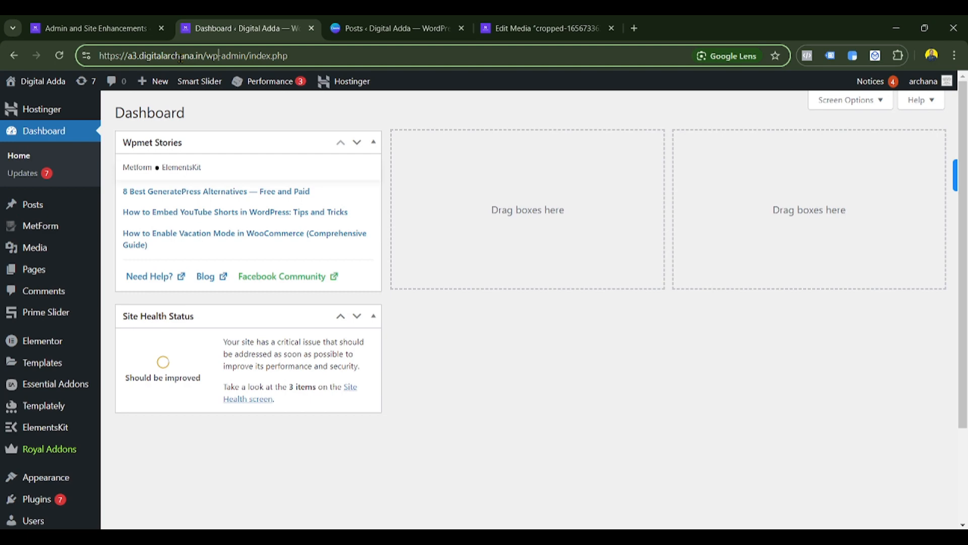
left_click(66, 21)
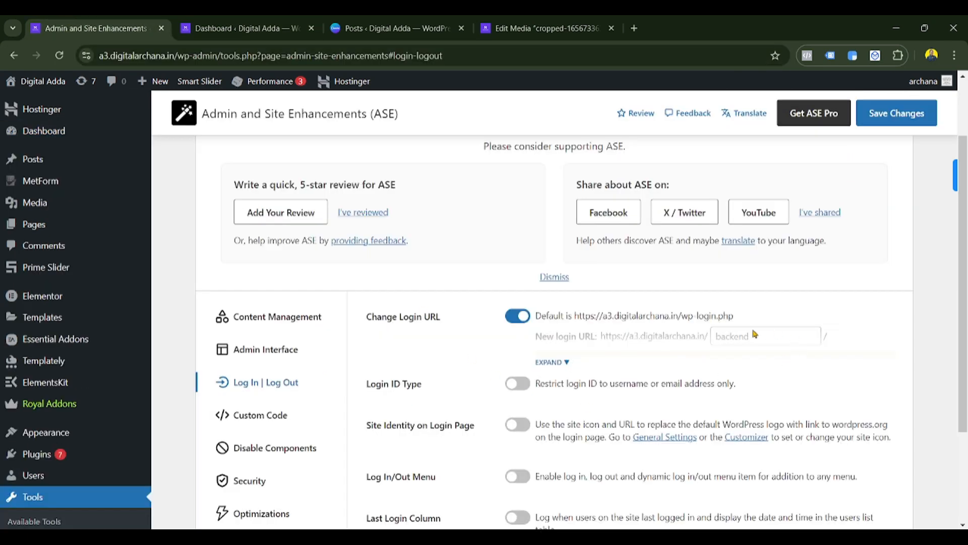
- Edit the new login slug to 'a', then switch Change Login URL back off
left_click(539, 363)
left_click(748, 337)
left_click_drag(748, 336, 711, 336)
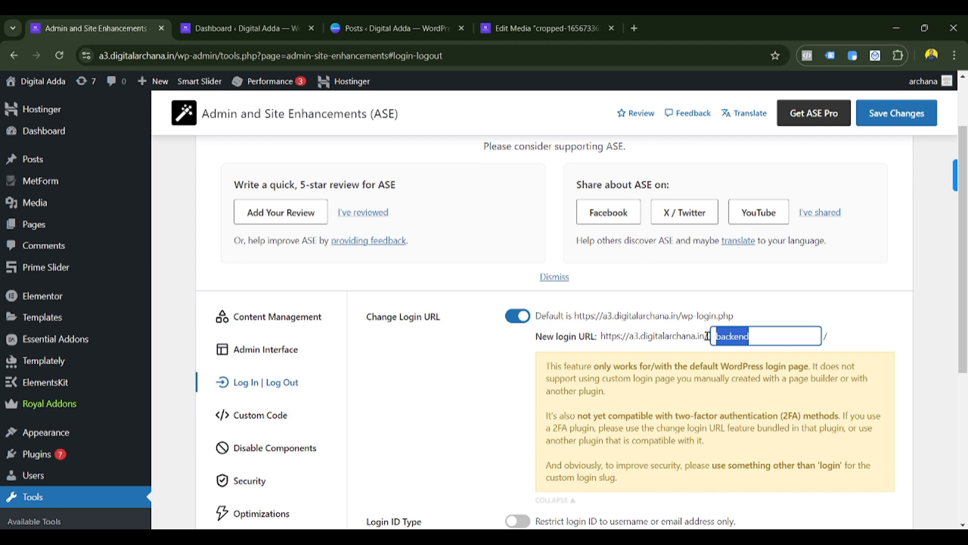
type("arpr567")
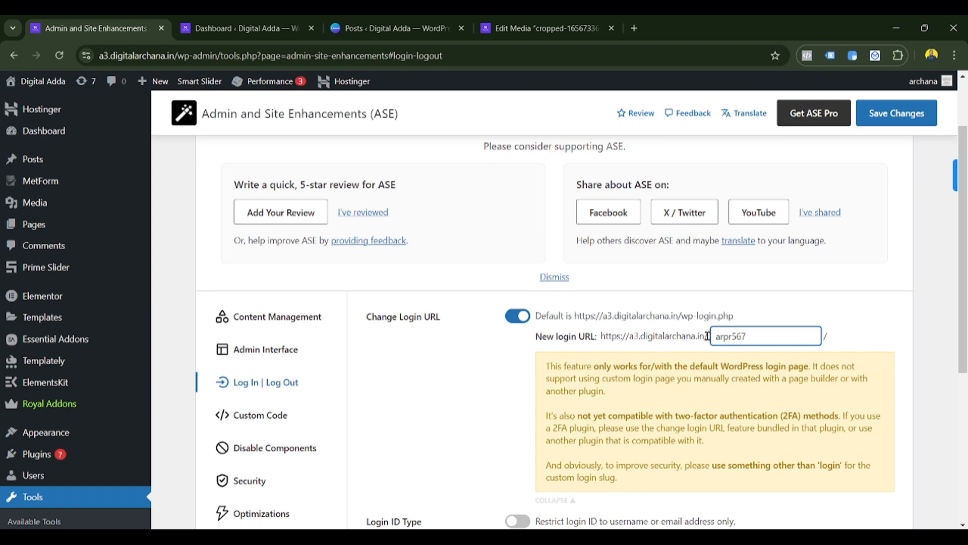
left_click_drag(747, 337, 709, 348)
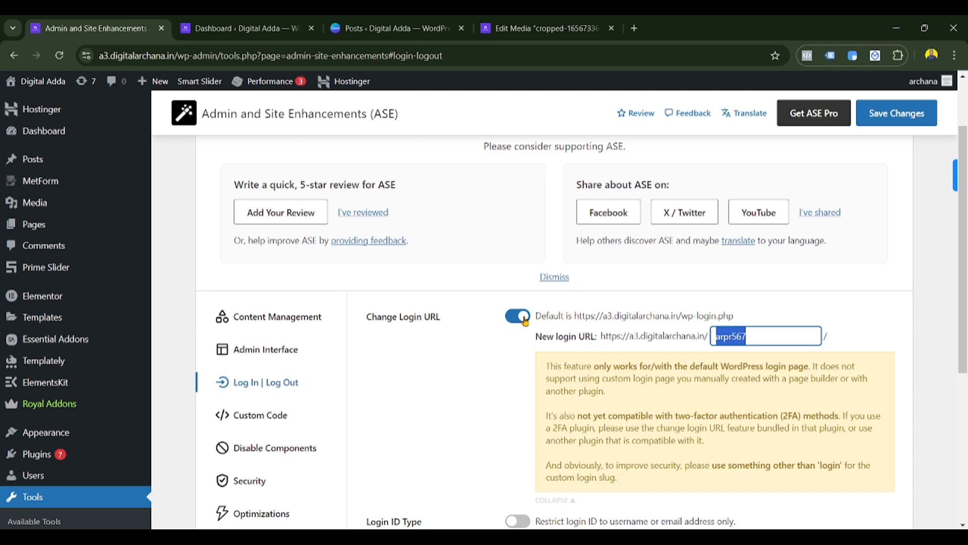
left_click_drag(536, 337, 562, 328)
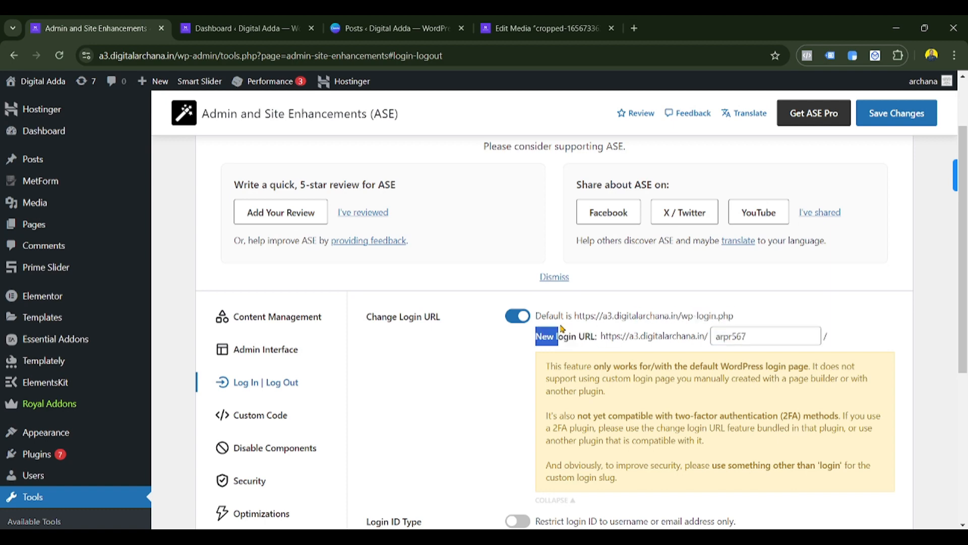
left_click(525, 318)
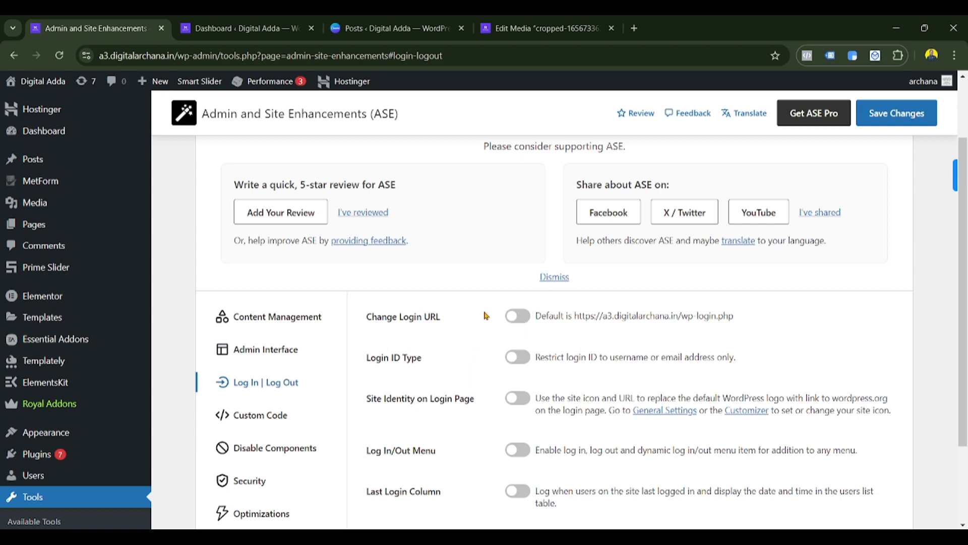
- Toggle the login ID type restriction on and back off
scroll(495, 330, "down", 2)
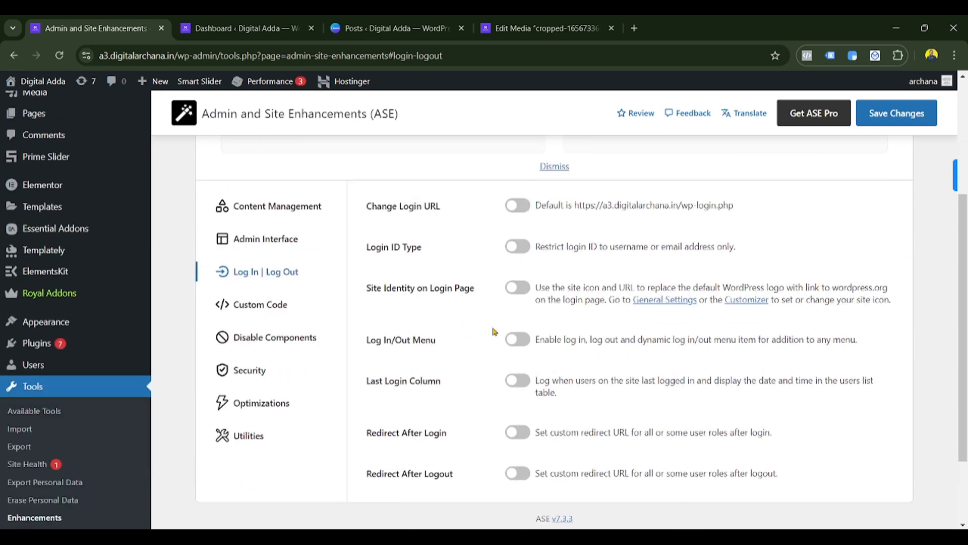
left_click(523, 246)
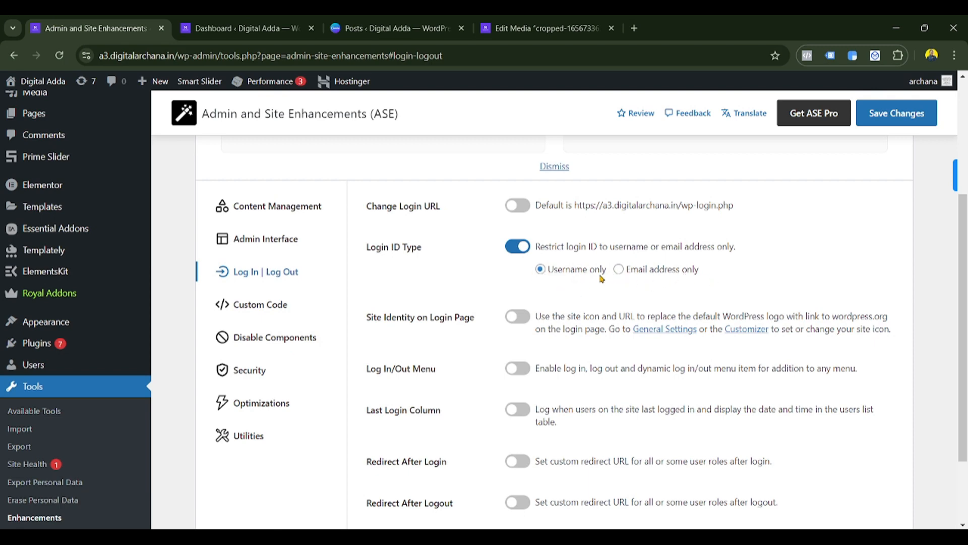
left_click(521, 247)
- Enable Redirect After Login with Administrator ticked, then switch it back off
scroll(520, 328, "down", 2)
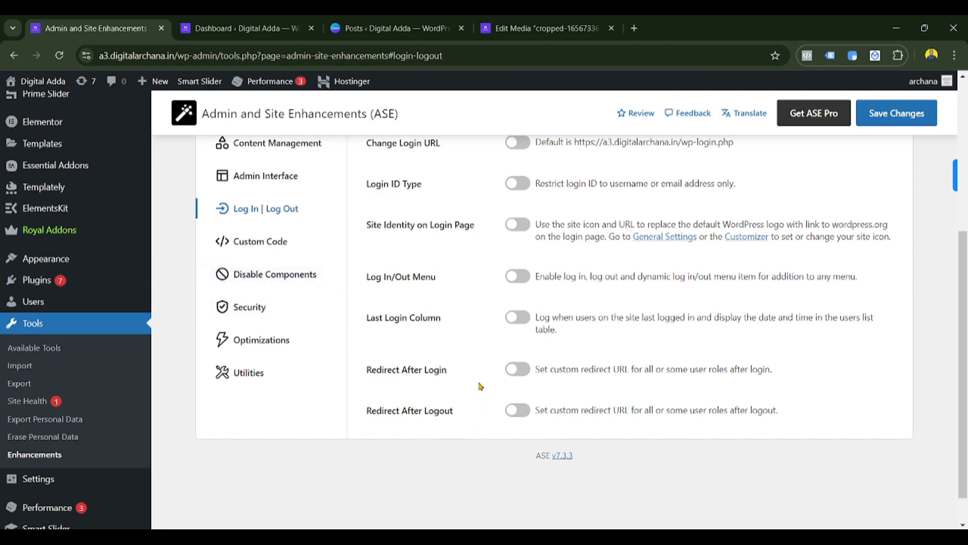
left_click(521, 370)
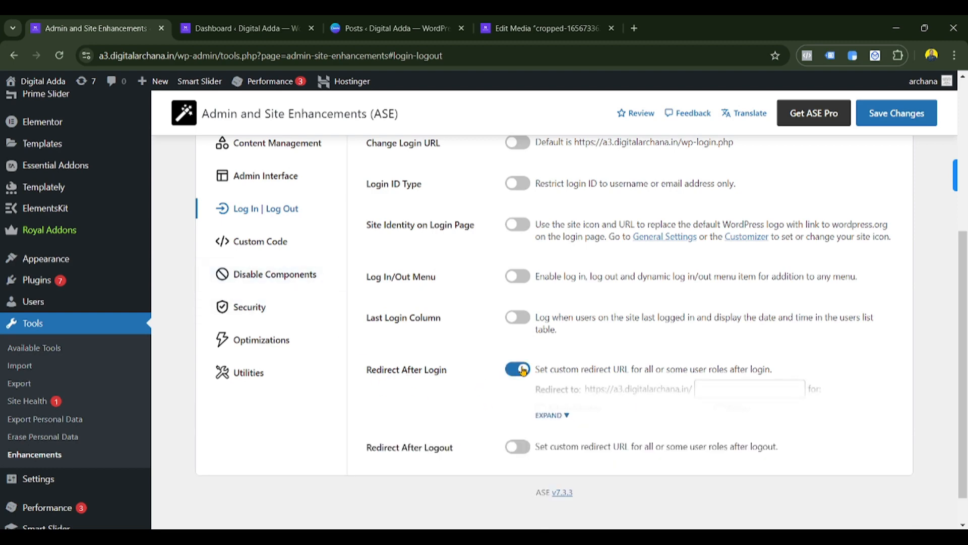
left_click(550, 415)
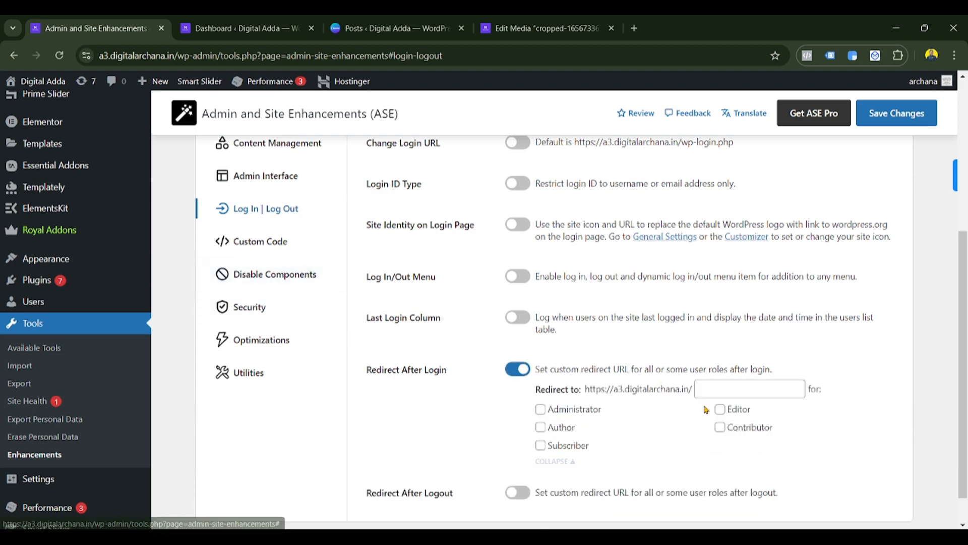
left_click(540, 410)
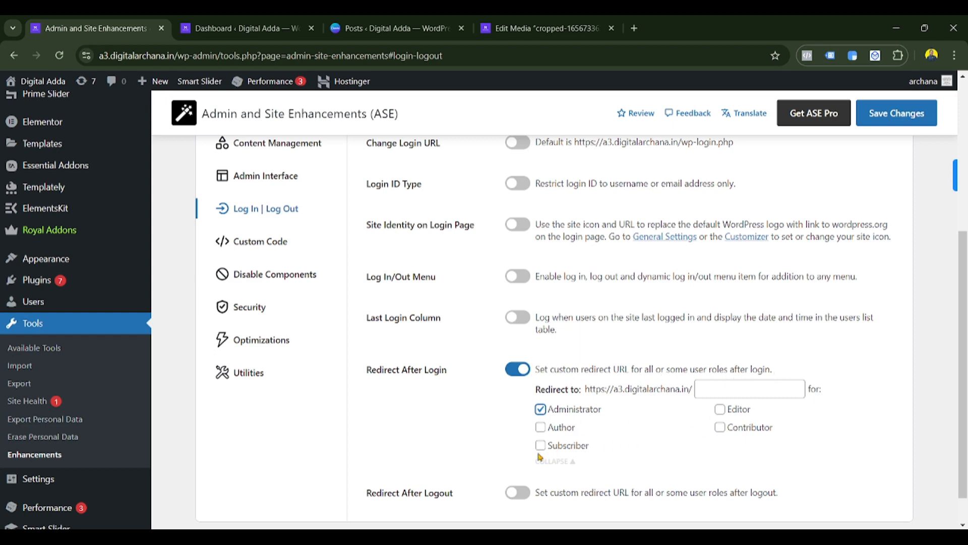
left_click(522, 378)
scroll(423, 439, "up", 3)
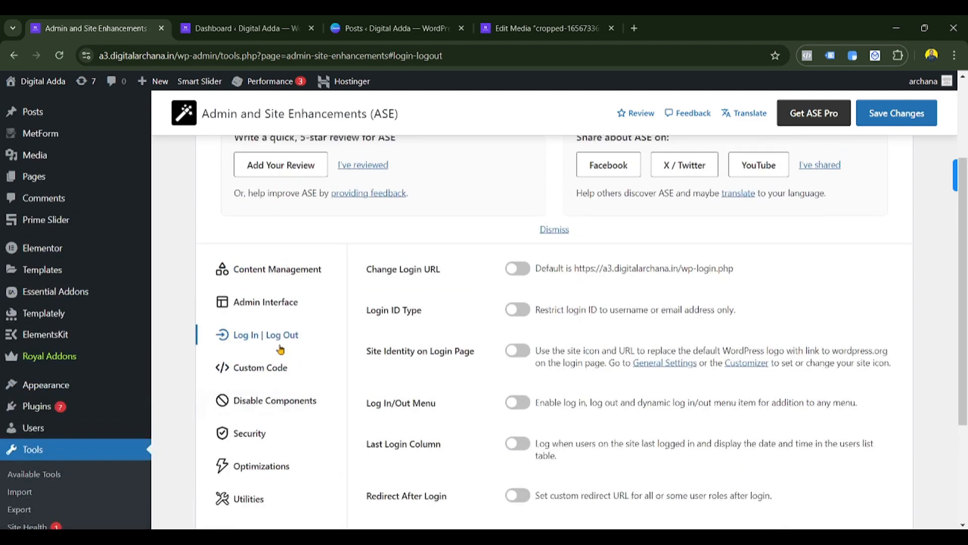
- In Custom Code, toggle Custom Admin CSS and Custom Frontend CSS on and back off
left_click(280, 372)
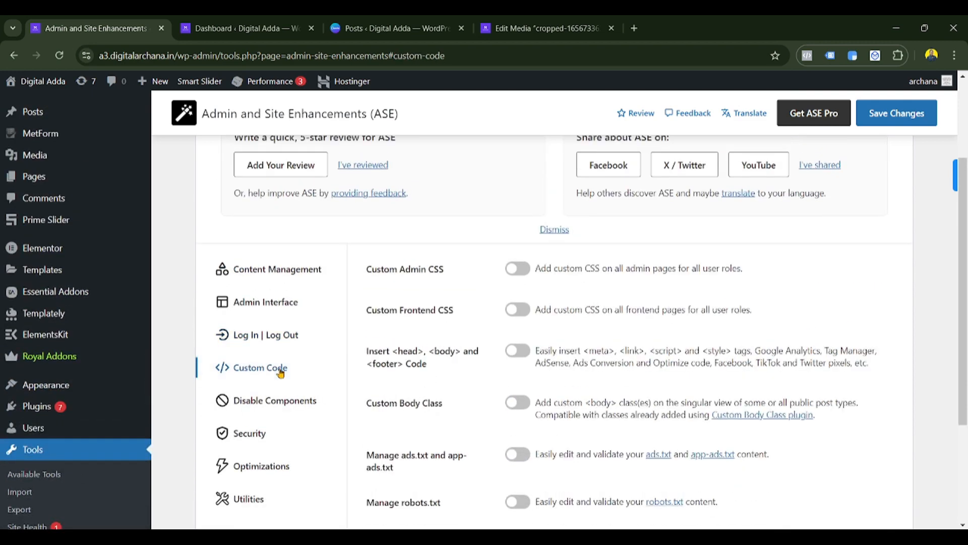
left_click(515, 271)
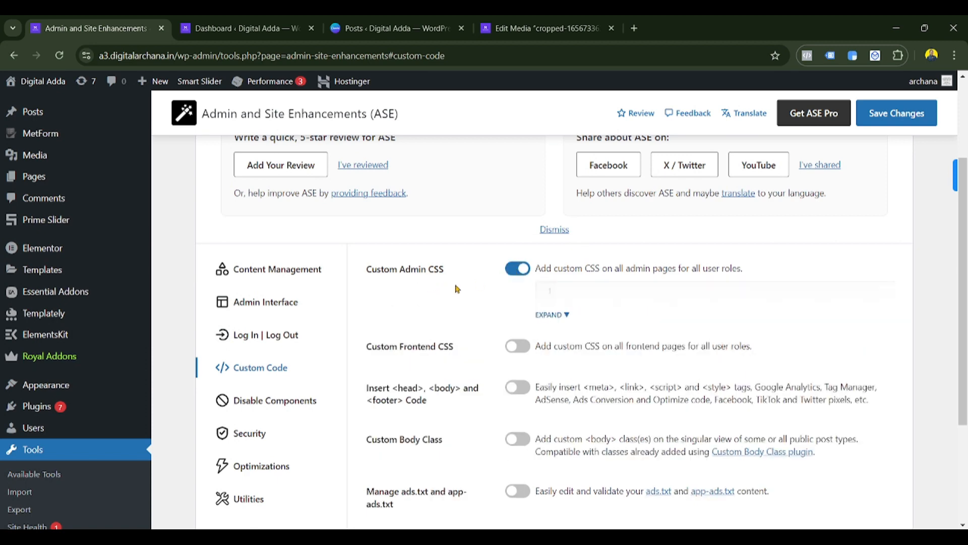
left_click(549, 315)
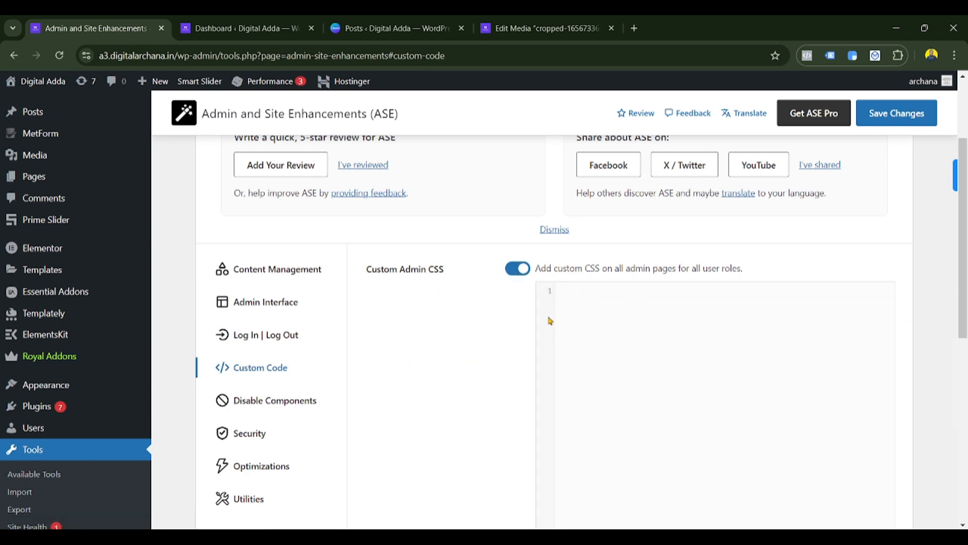
left_click(513, 273)
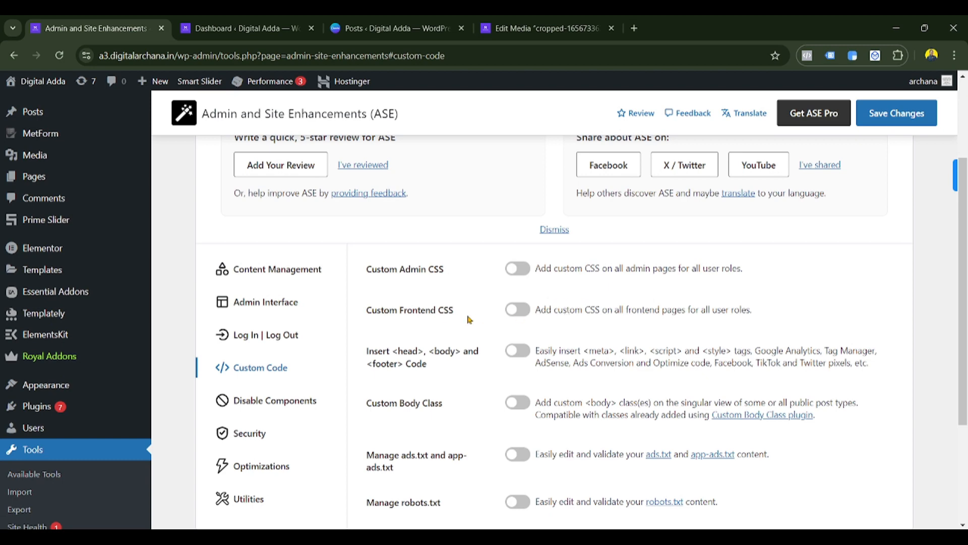
left_click(515, 315)
left_click(524, 311)
- Toggle Insert head, body and footer code on and back off, reviewing the option labels
left_click(513, 352)
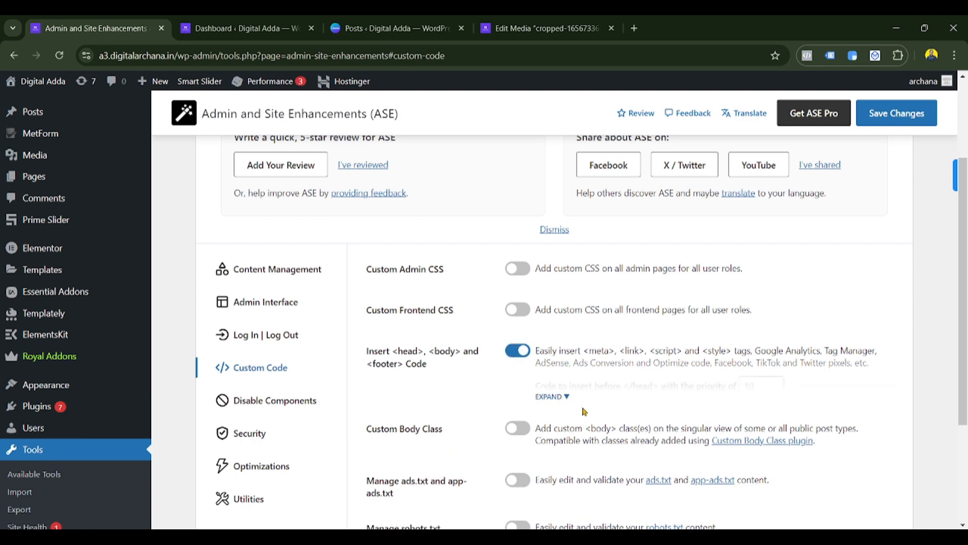
left_click(551, 398)
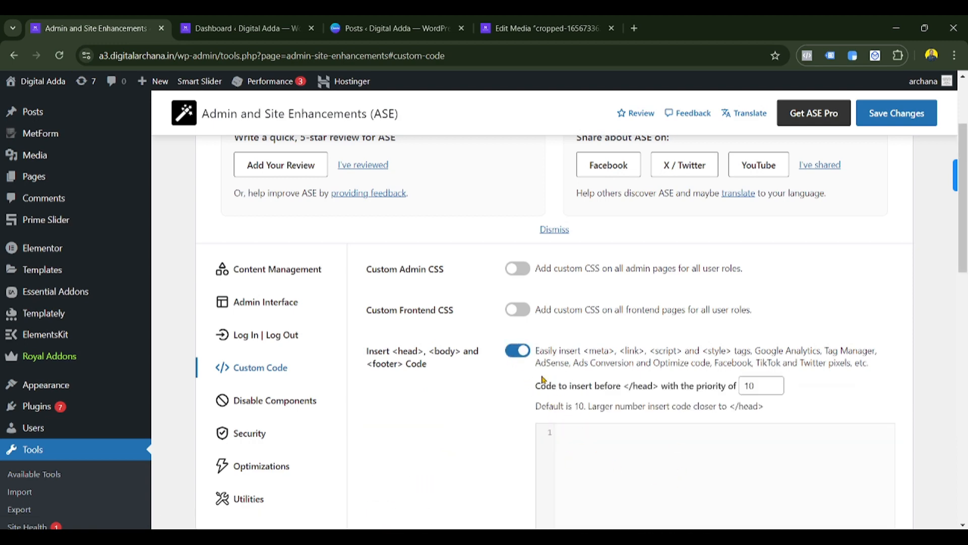
left_click(523, 358)
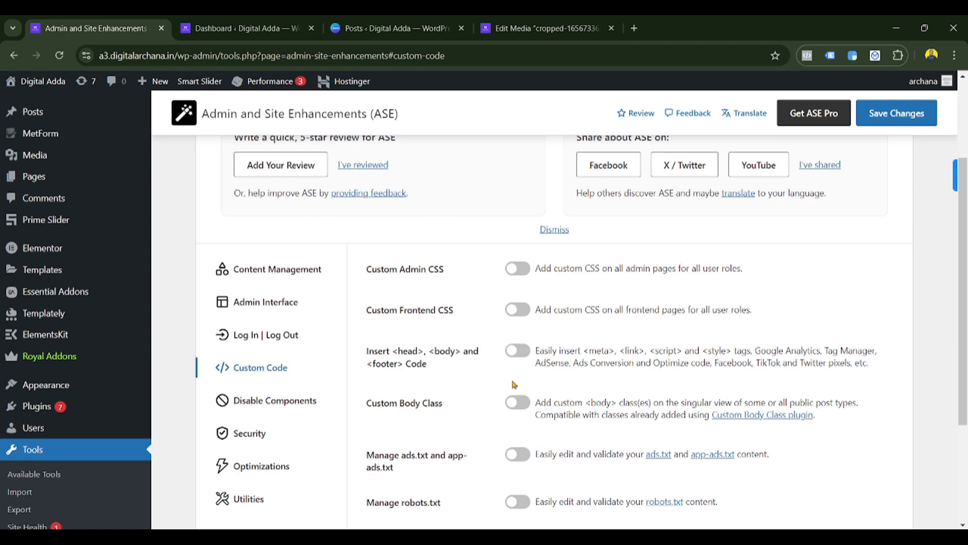
scroll(512, 378, "down", 3)
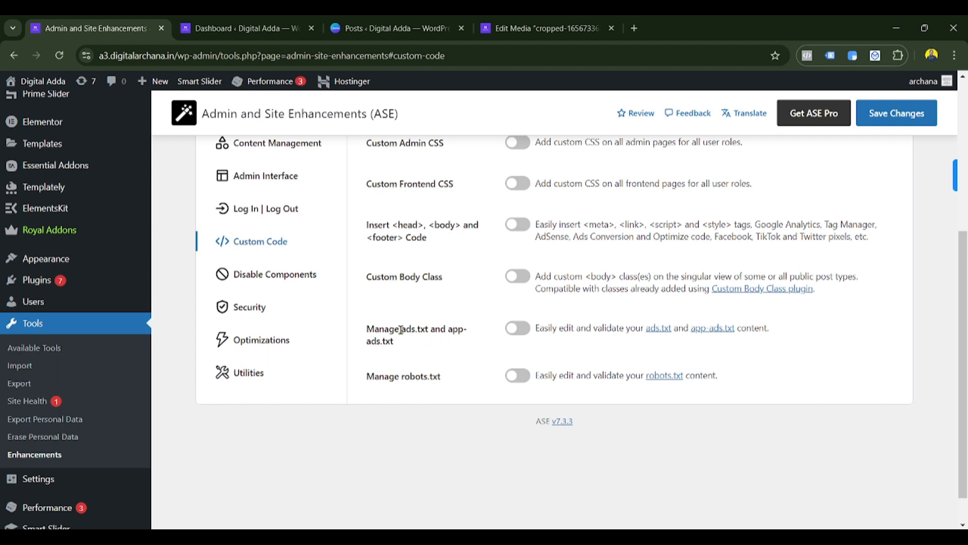
left_click_drag(366, 328, 454, 380)
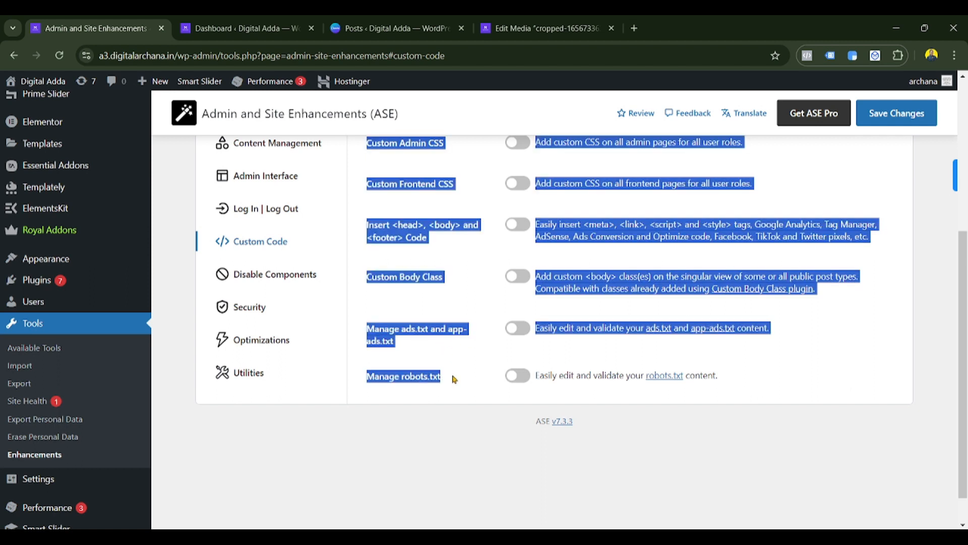
left_click(447, 301)
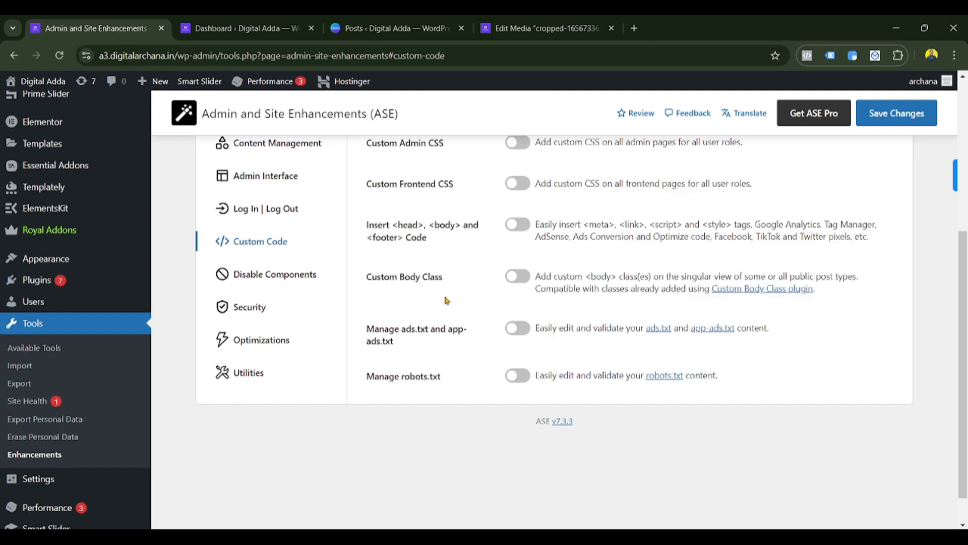
left_click(293, 275)
- Turn on Disable Gutenberg with Pages checked, save, and open the site's Pages list
scroll(609, 341, "up", 2)
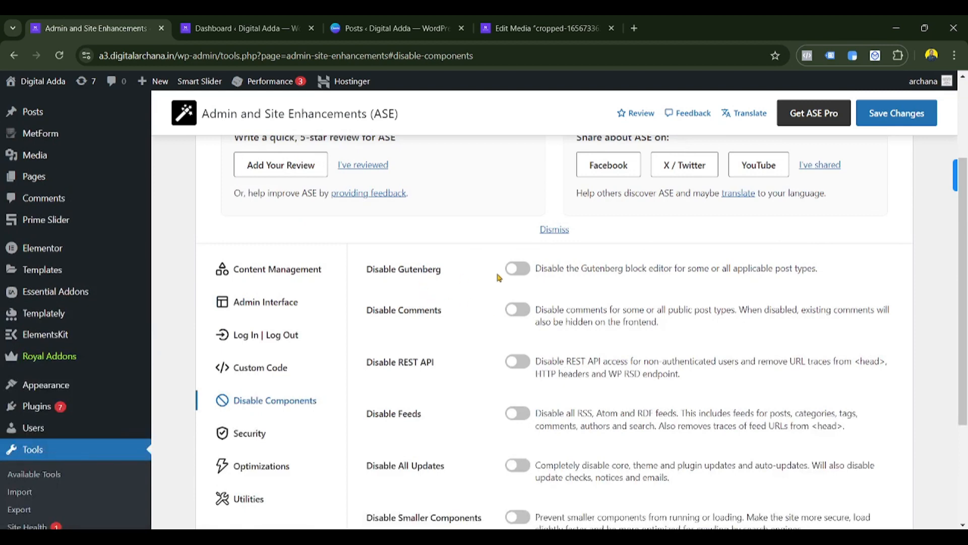
scroll(484, 441, "down", 1)
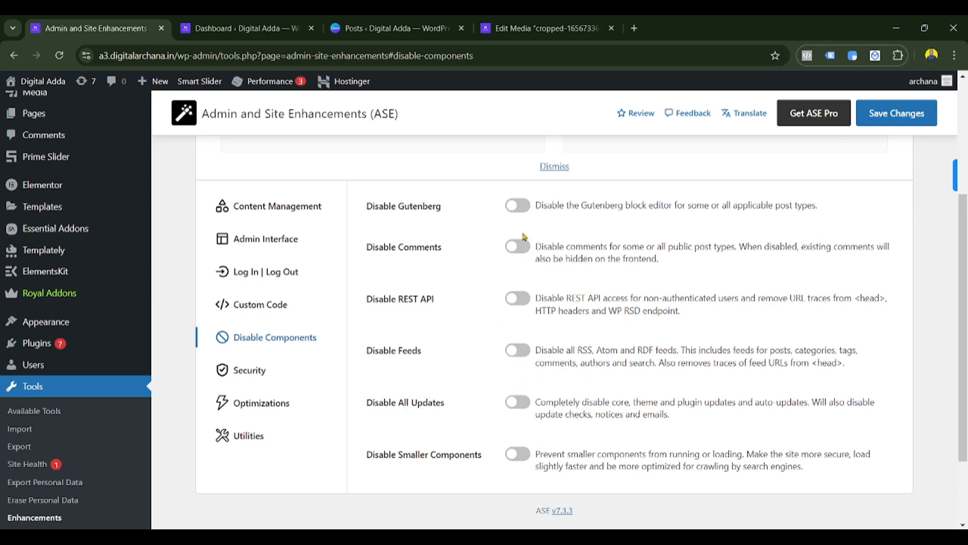
left_click(517, 208)
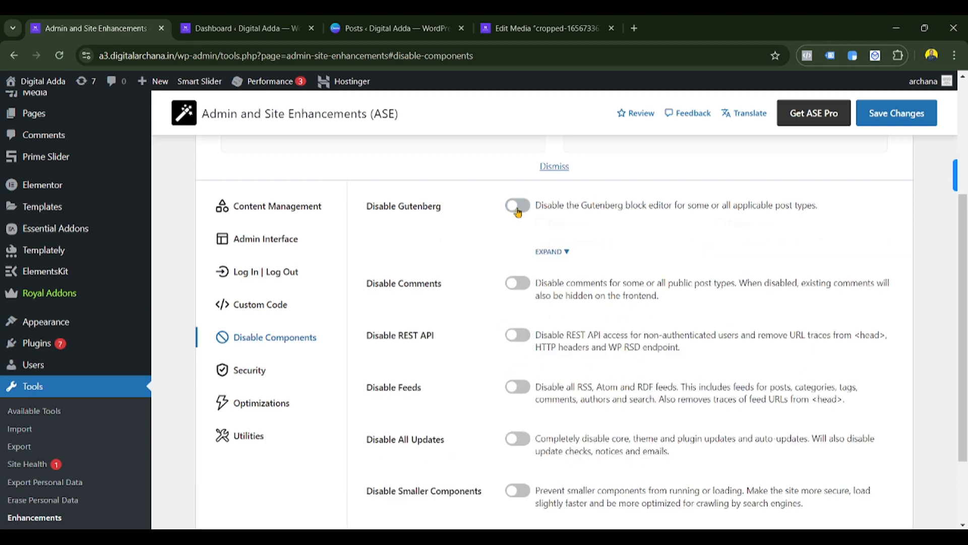
left_click(546, 252)
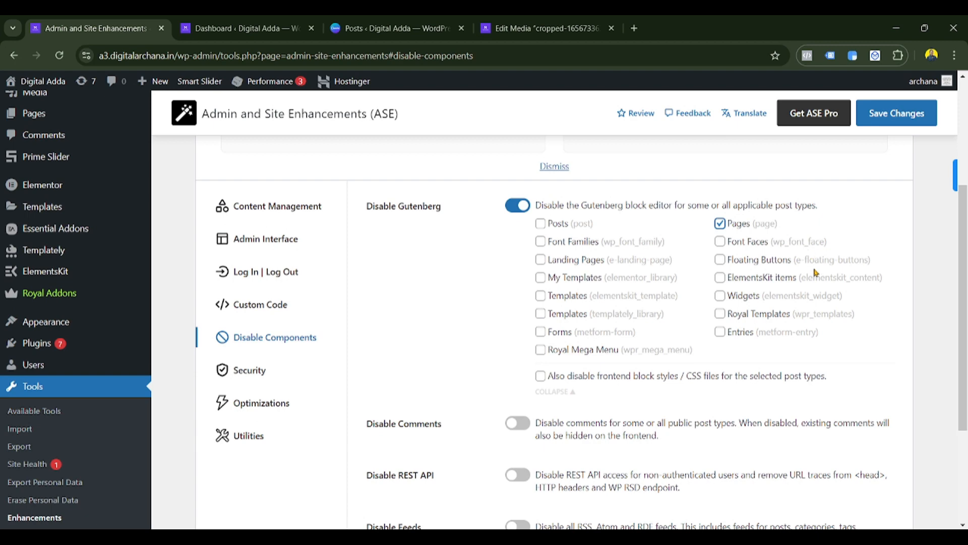
left_click(887, 108)
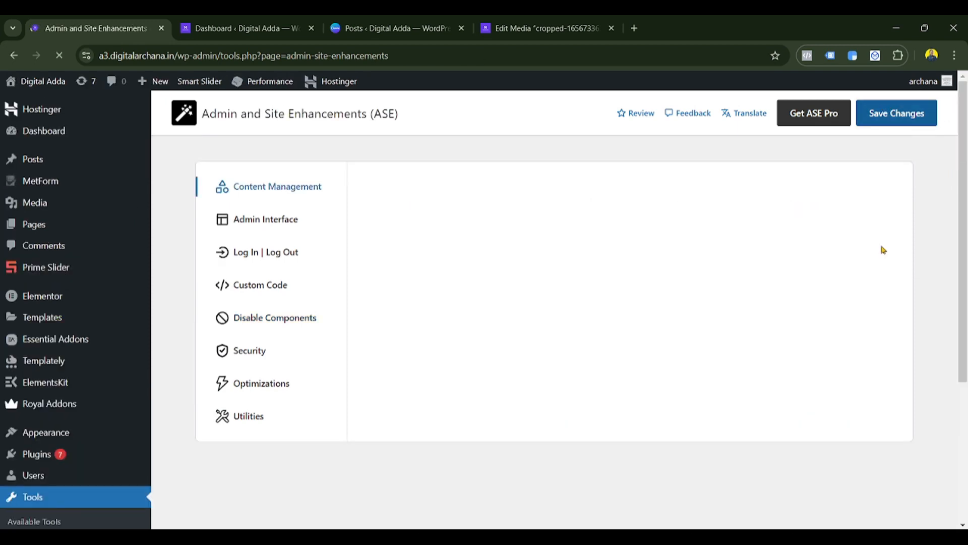
left_click(302, 23)
left_click(34, 271)
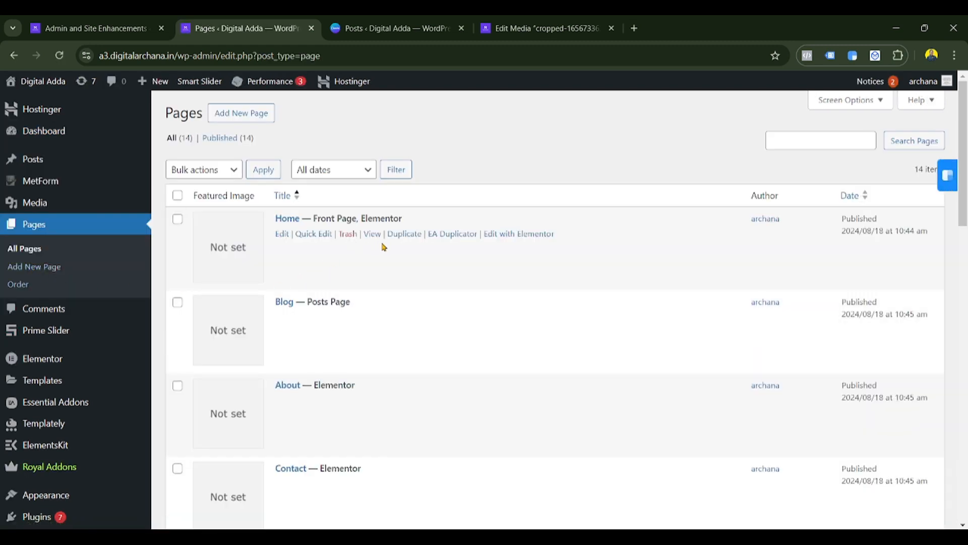
- Edit the Home page, cancel switching it back to the WordPress editor, and return to ASE
left_click(282, 235)
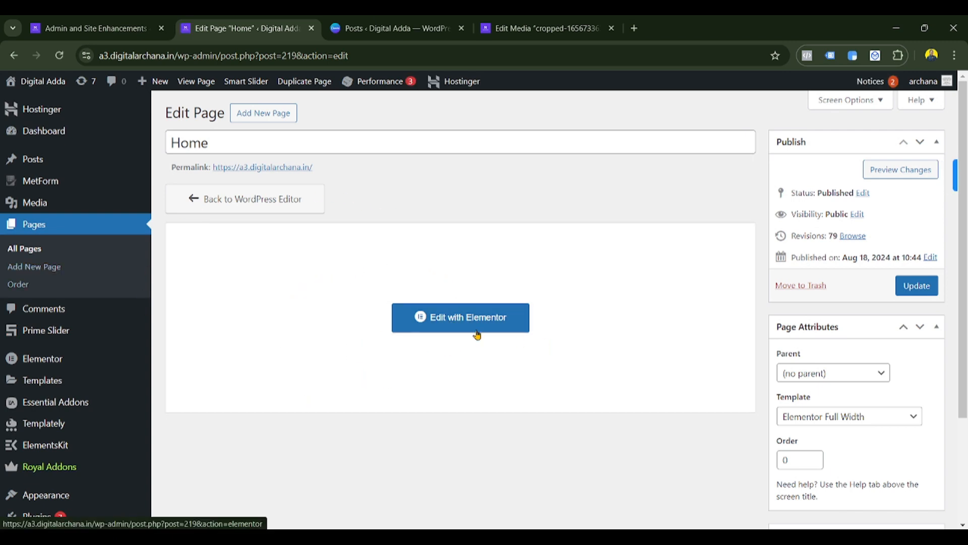
left_click(253, 202)
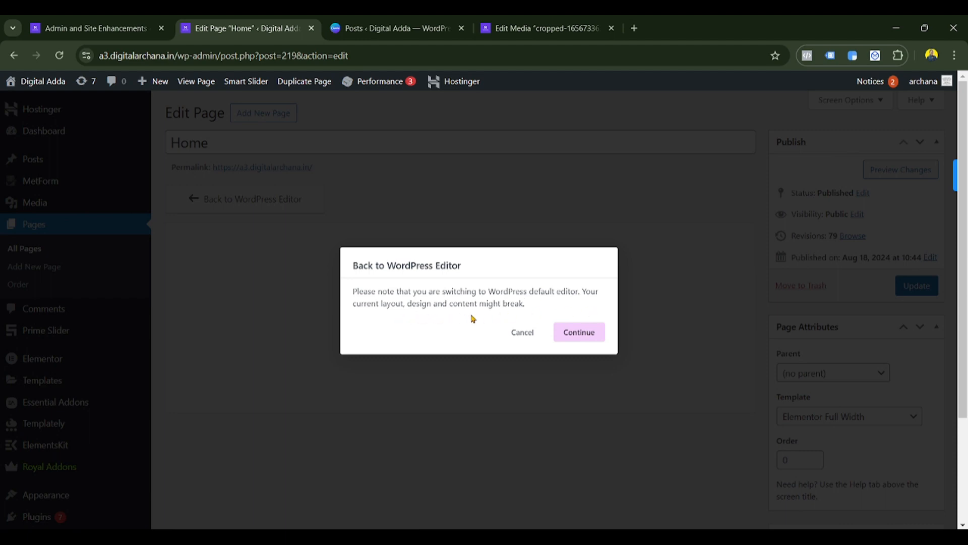
left_click(519, 342)
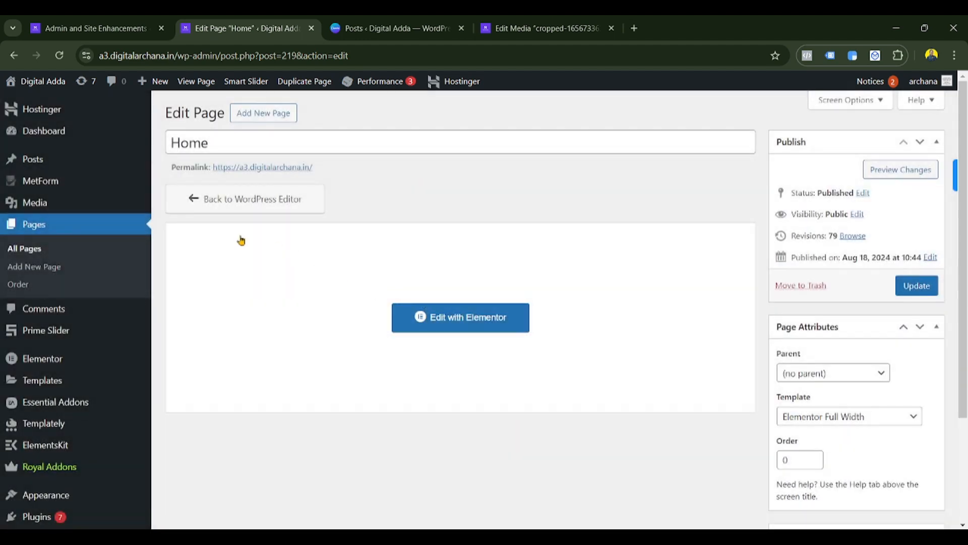
left_click(52, 21)
scroll(536, 239, "down", 5)
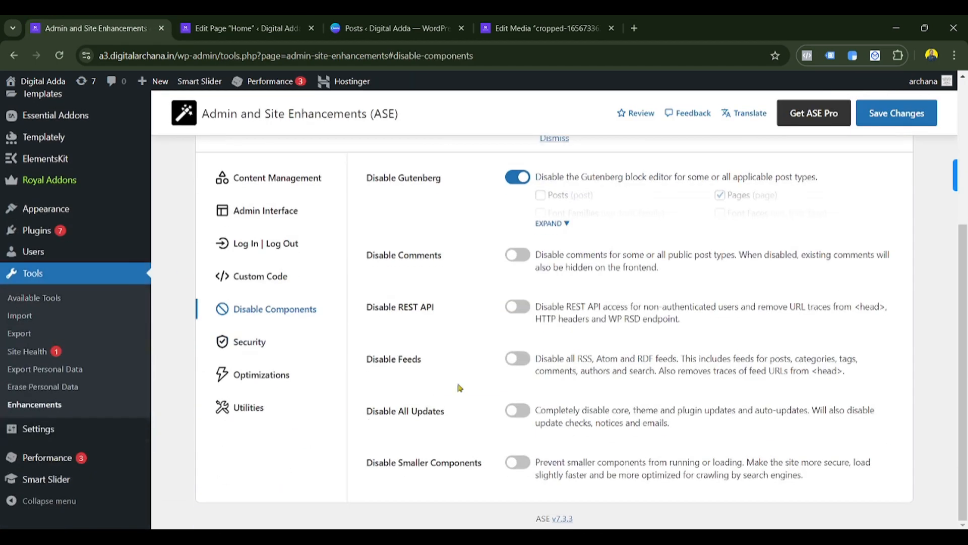
- Turn Disable Gutenberg off, toggle Security's Limit Login Attempts on and off, then view Optimizations
left_click(515, 180)
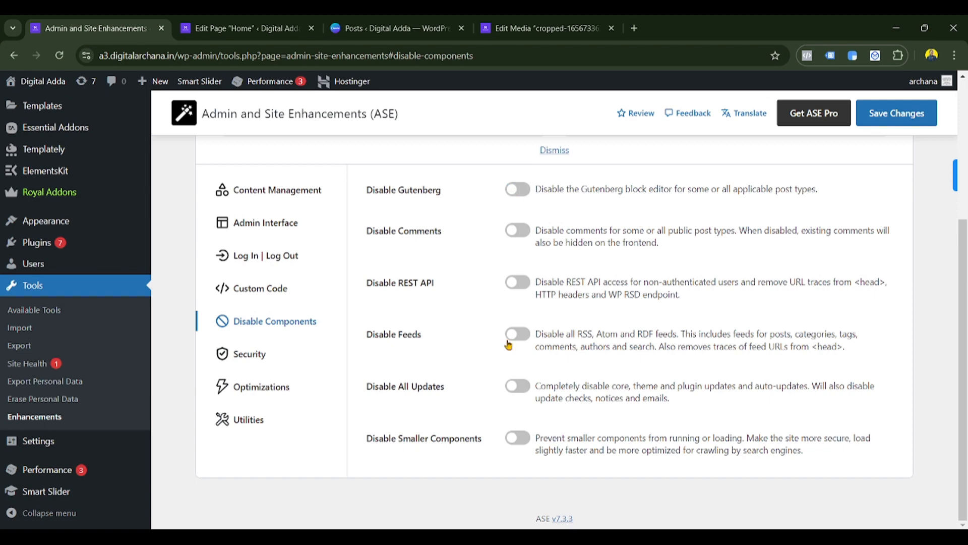
left_click(252, 357)
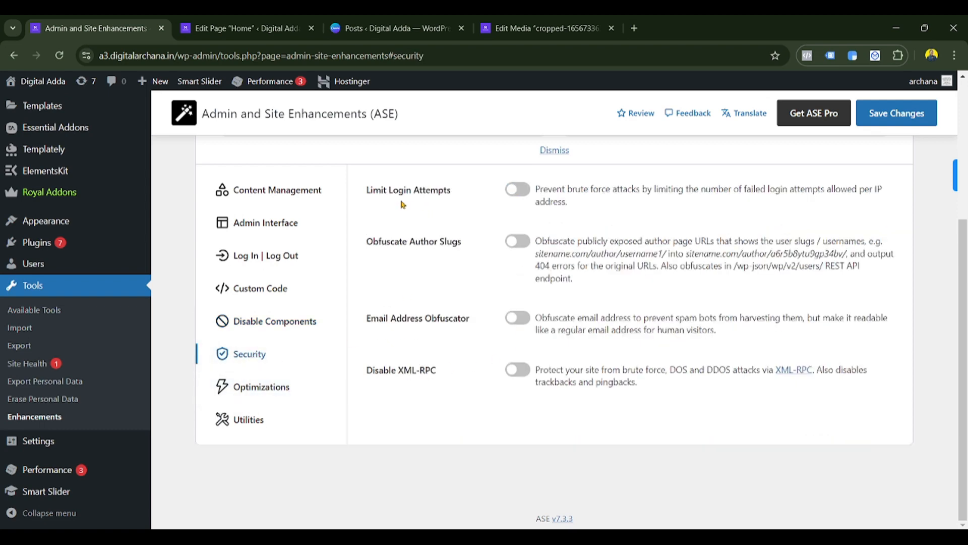
left_click(517, 191)
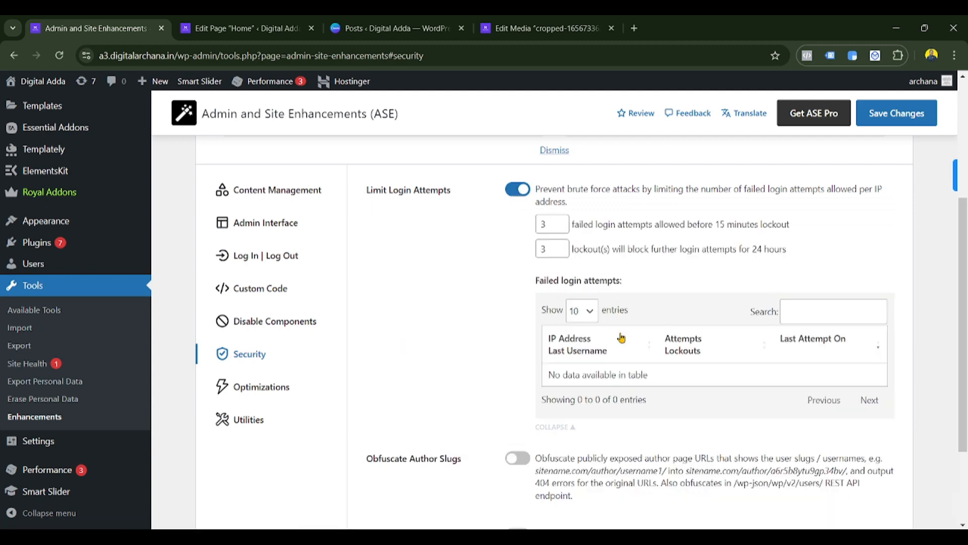
left_click(510, 194)
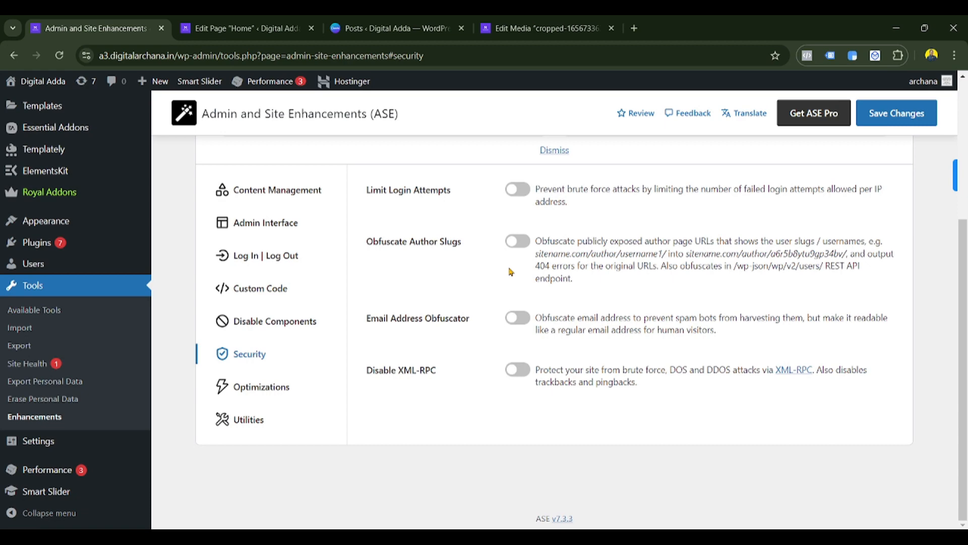
left_click(255, 399)
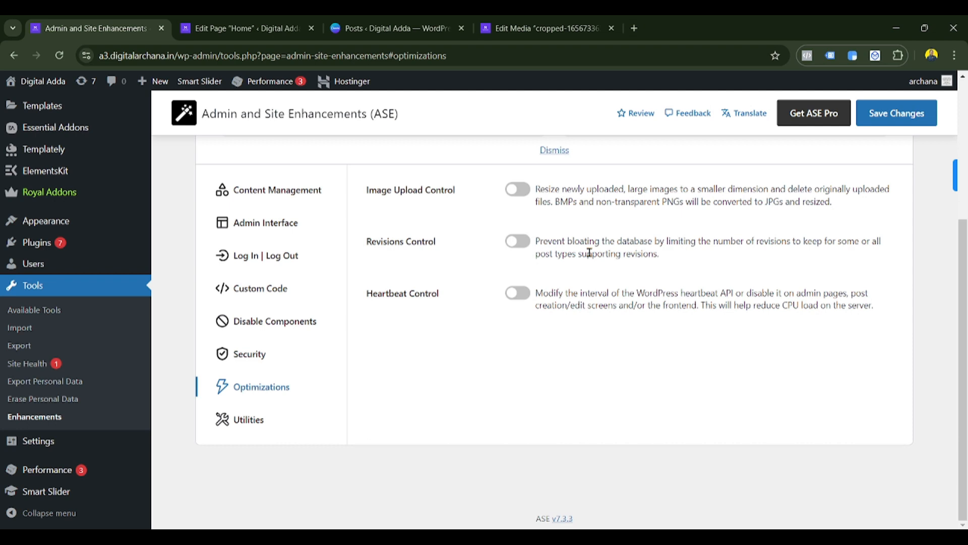
- Turn on Image Upload Control with 1920-pixel max width and height, then view Utilities
left_click(521, 195)
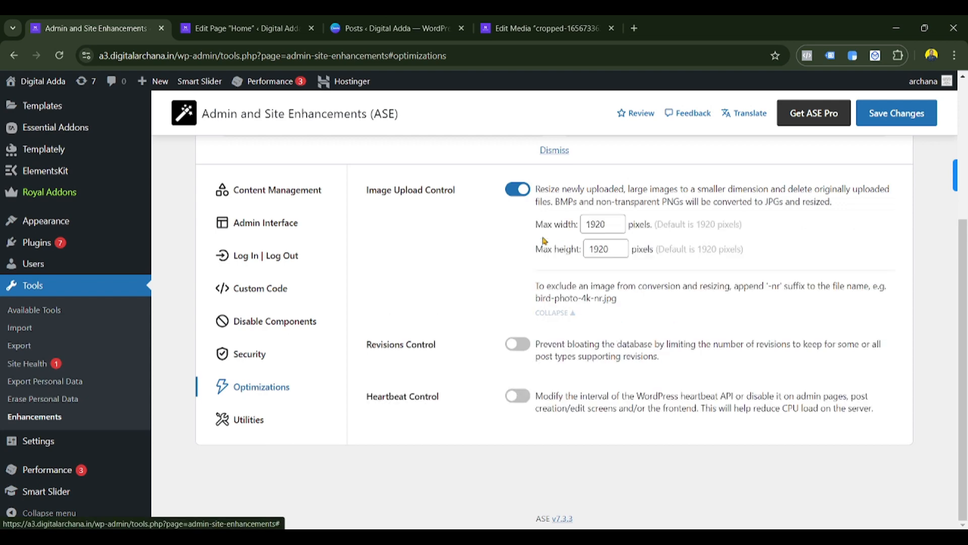
double_click(610, 224)
double_click(591, 249)
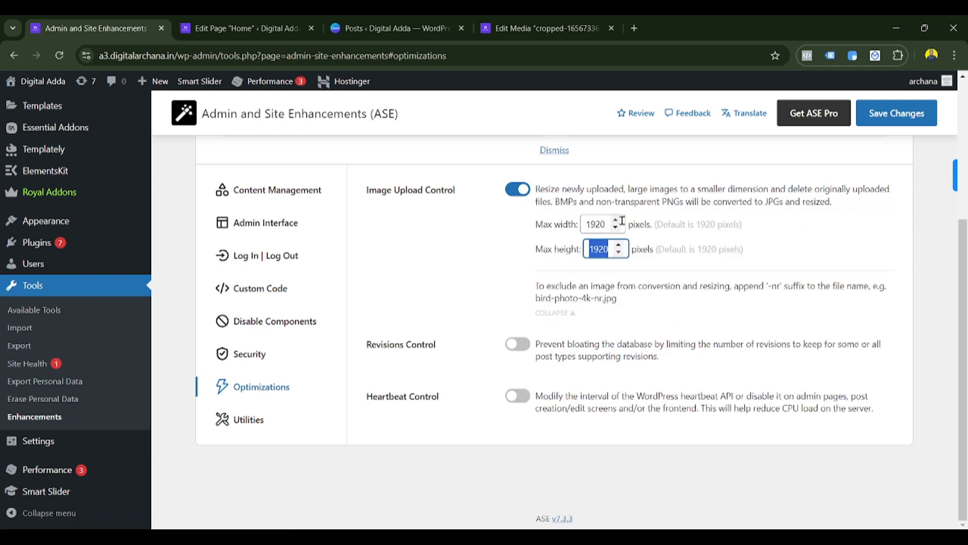
left_click(500, 280)
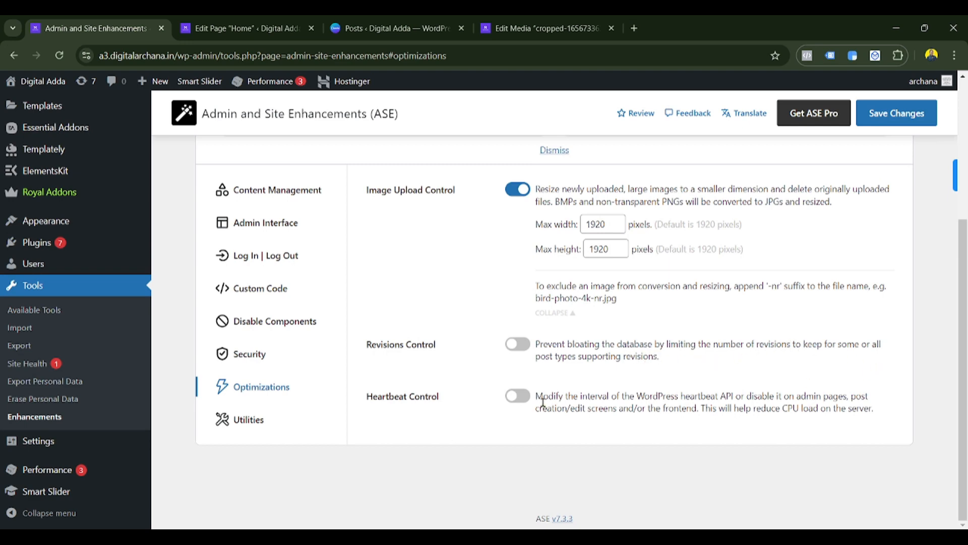
left_click(252, 422)
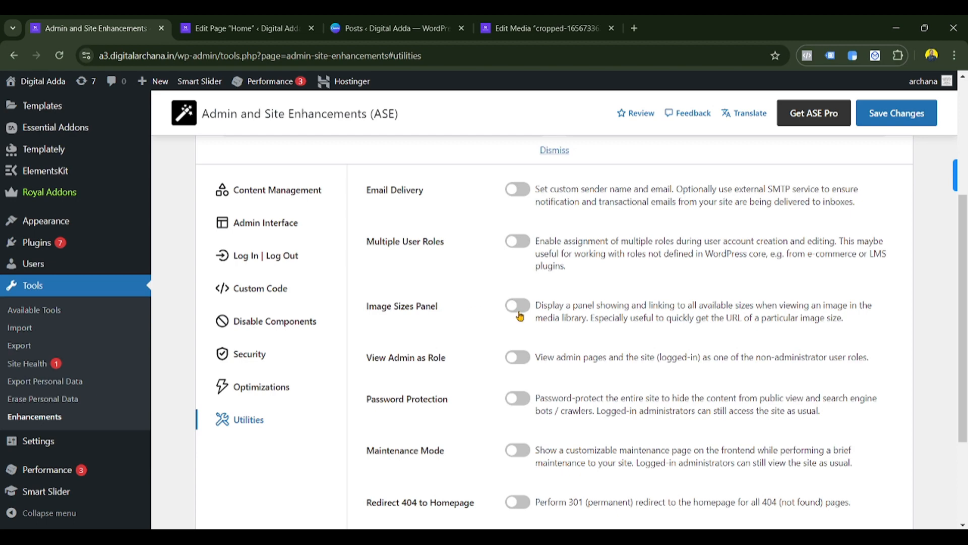
- Try site-wide Password Protection and its password field, switch it back off, then view Posts
scroll(521, 317, "down", 3)
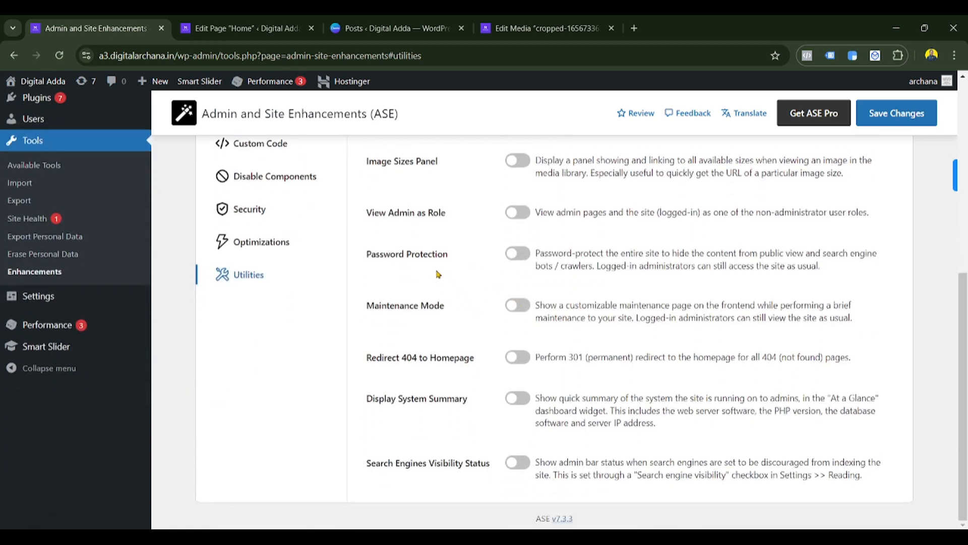
left_click(516, 254)
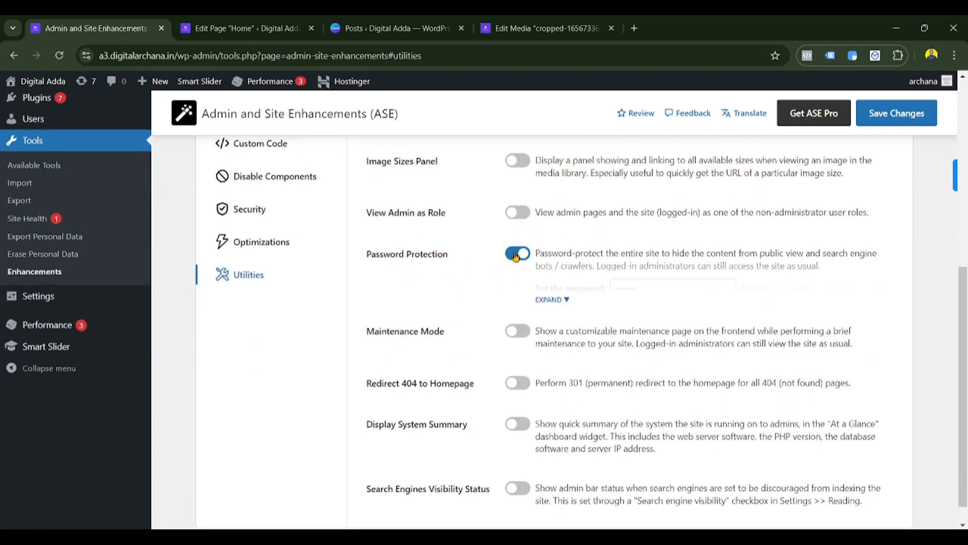
left_click(549, 300)
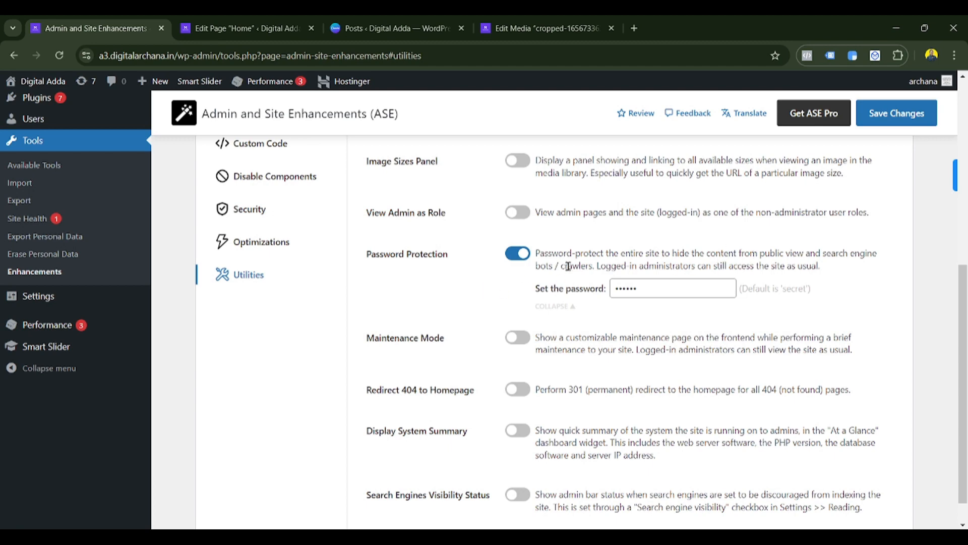
left_click(517, 256)
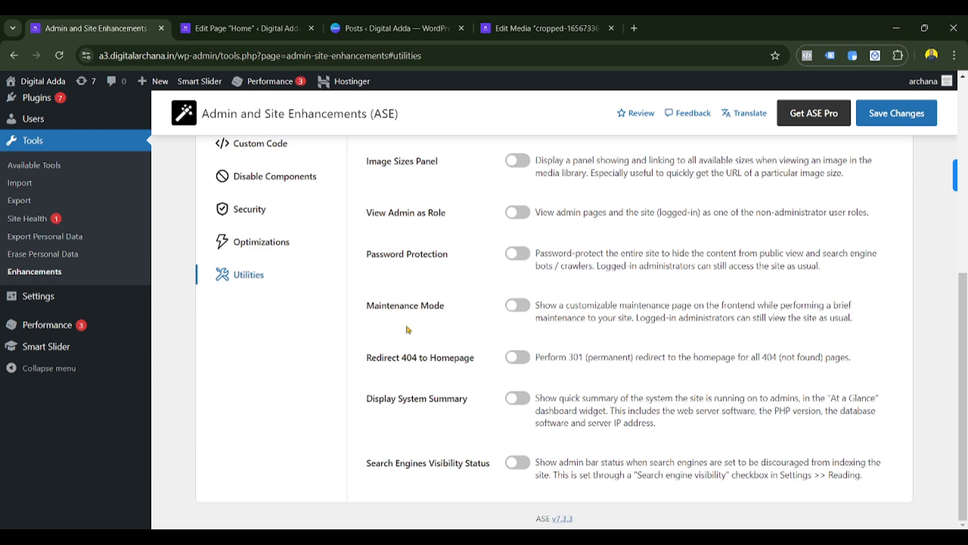
left_click(414, 23)
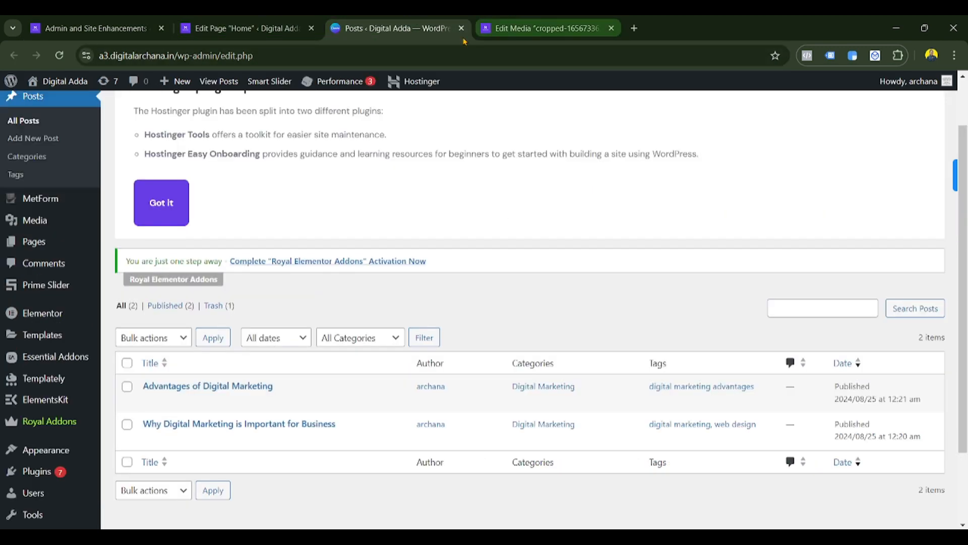
- Load the nonexistent /opr address on the site to get a 404 page
left_click_drag(206, 56, 397, 47)
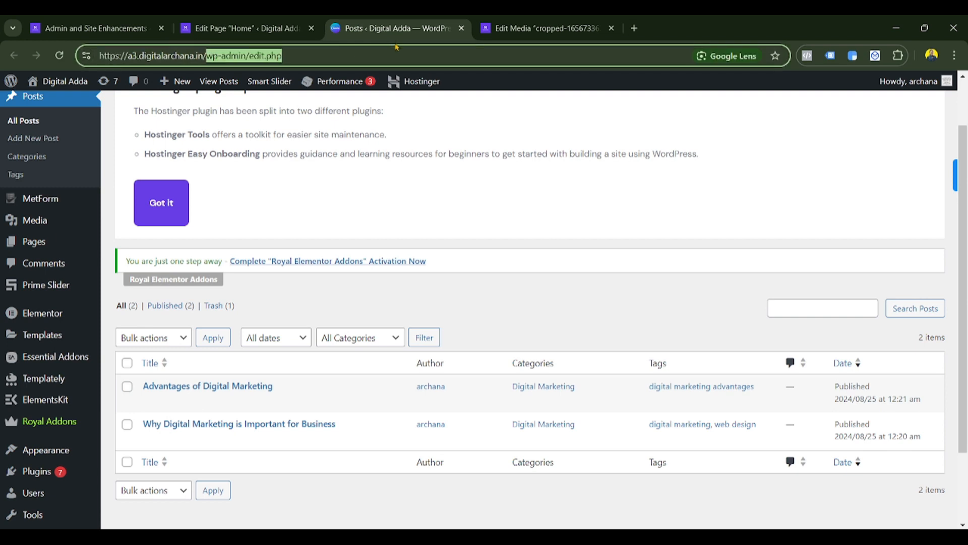
key("BackSpace")
type("opr")
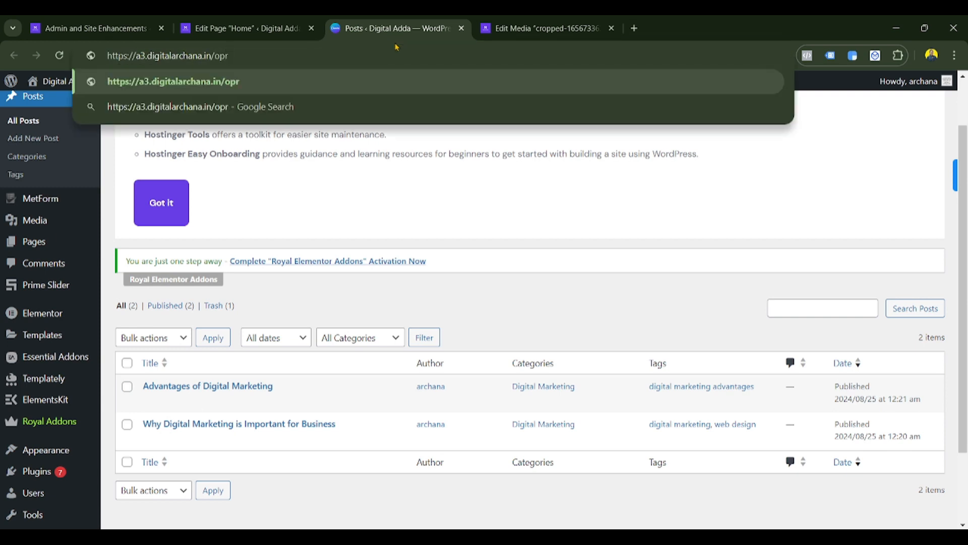
key("Return")
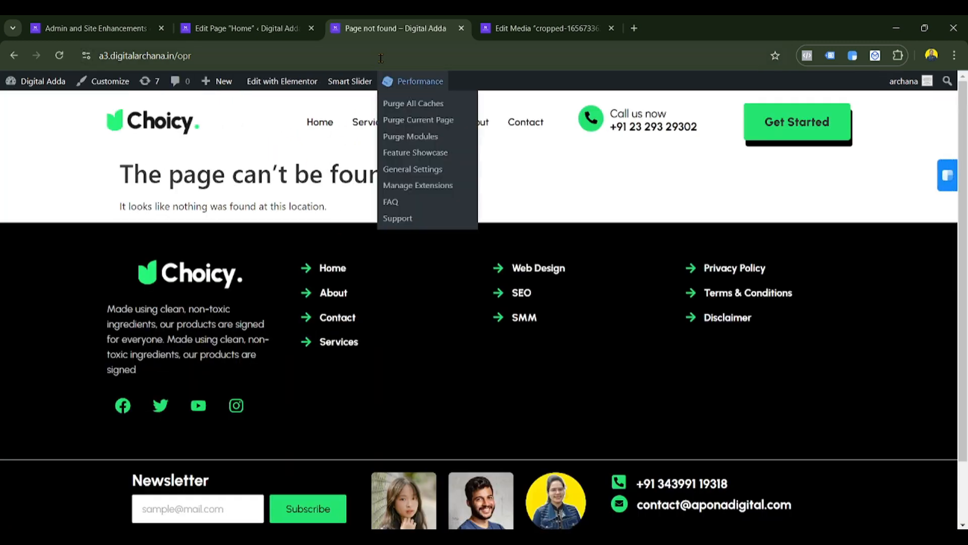
- Enable Redirect 404 to Homepage in ASE and save the change
left_click(124, 21)
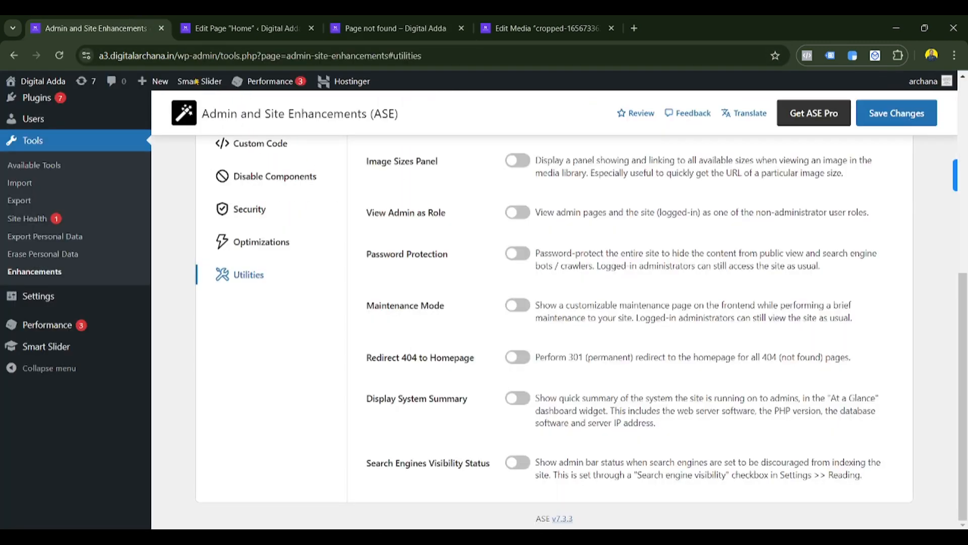
left_click(513, 361)
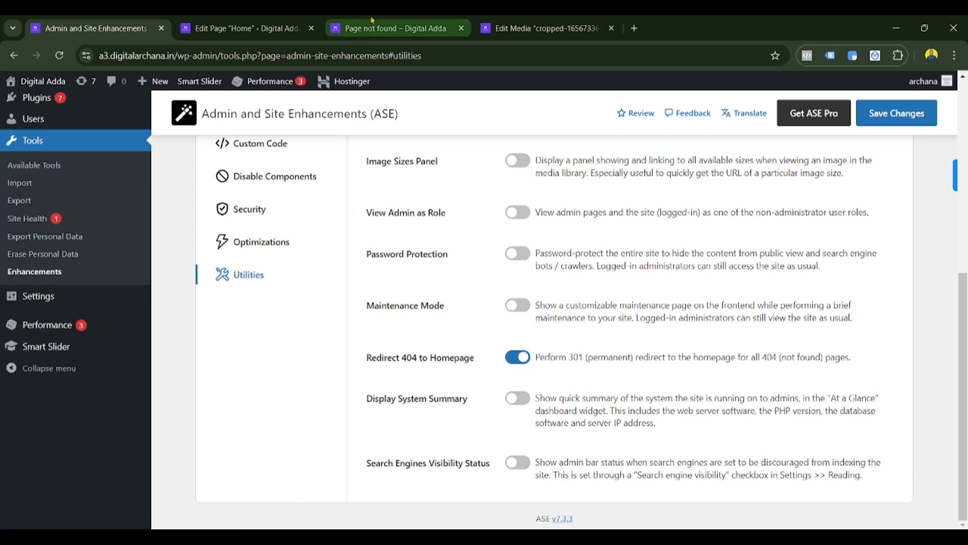
left_click(389, 28)
left_click(64, 23)
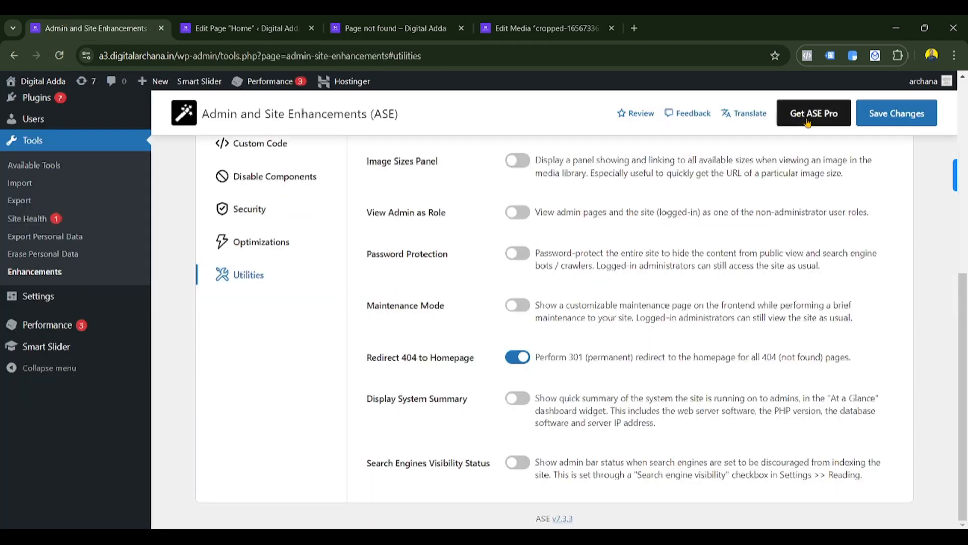
left_click(896, 113)
- Reload the /opr page to confirm it now redirects to the homepage
left_click(379, 21)
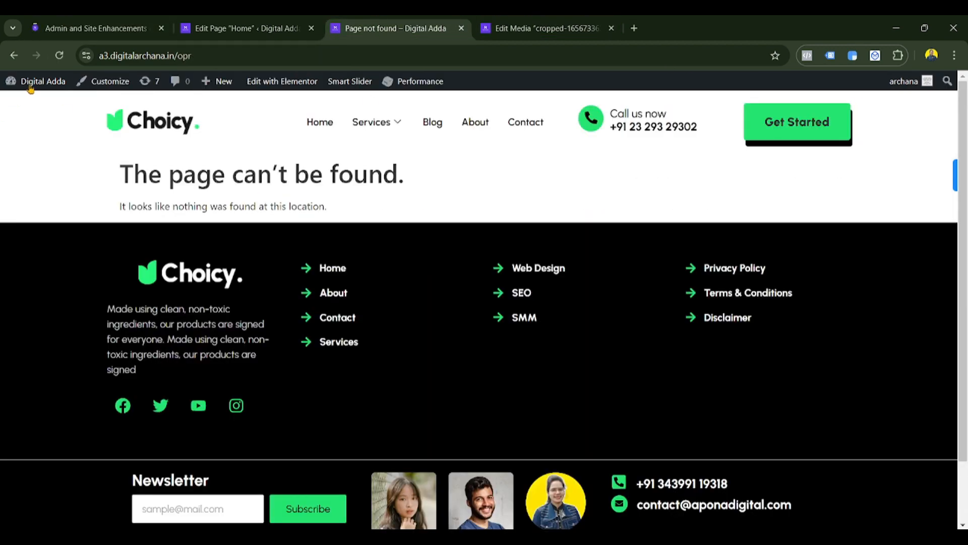
left_click(58, 54)
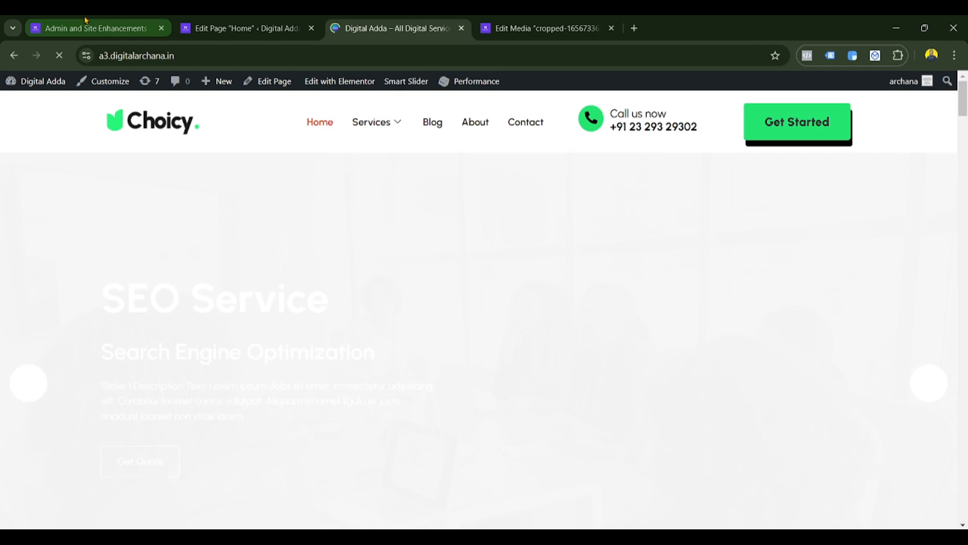
left_click(86, 21)
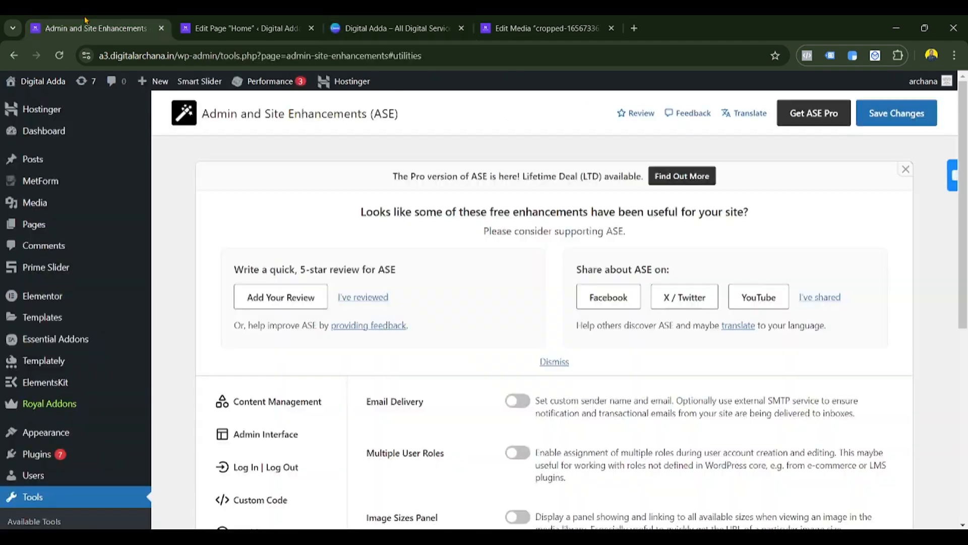
scroll(534, 444, "down", 7)
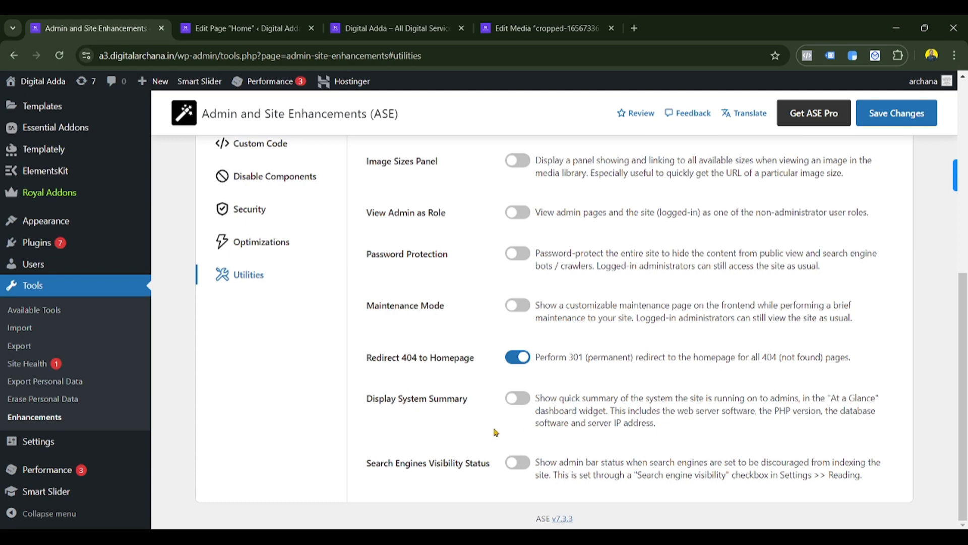
scroll(496, 432, "up", 5)
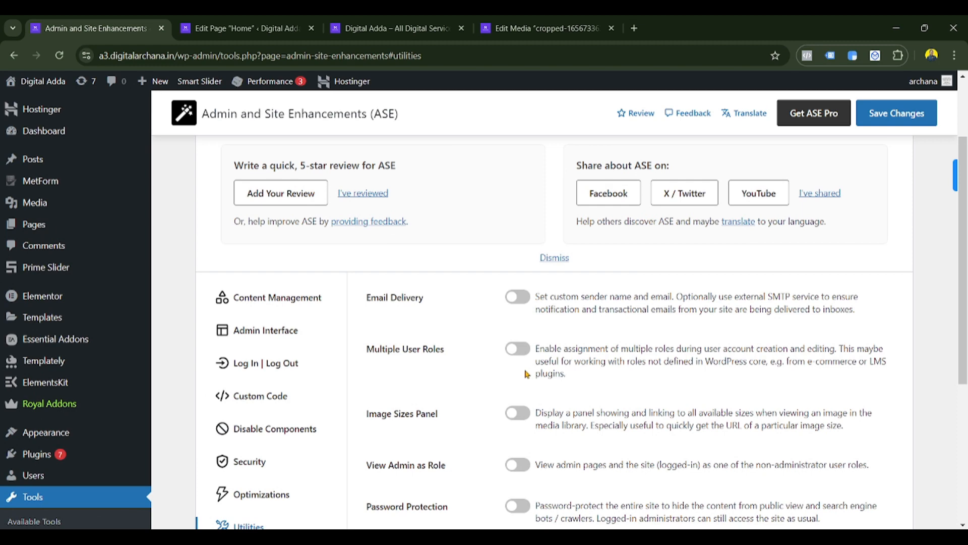
scroll(499, 454, "down", 3)
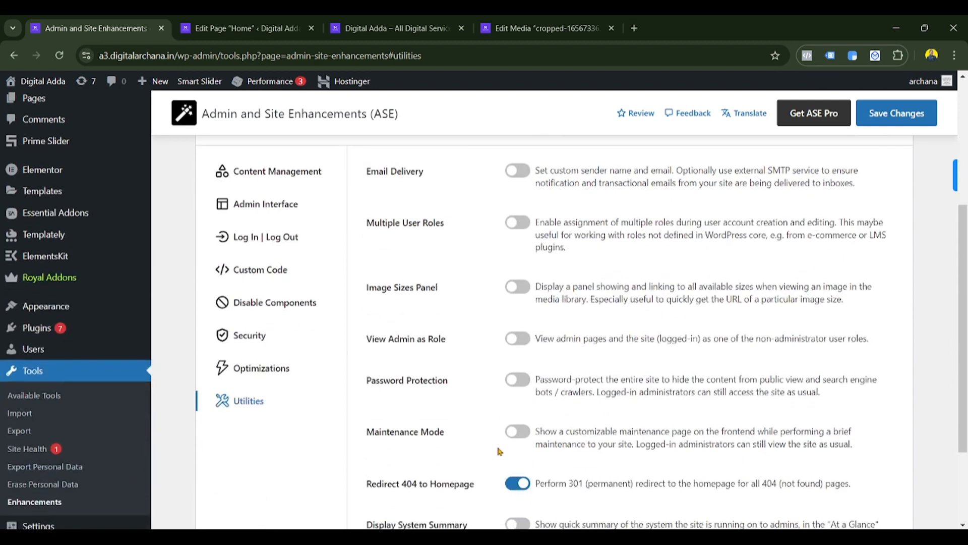
scroll(496, 450, "down", 3)
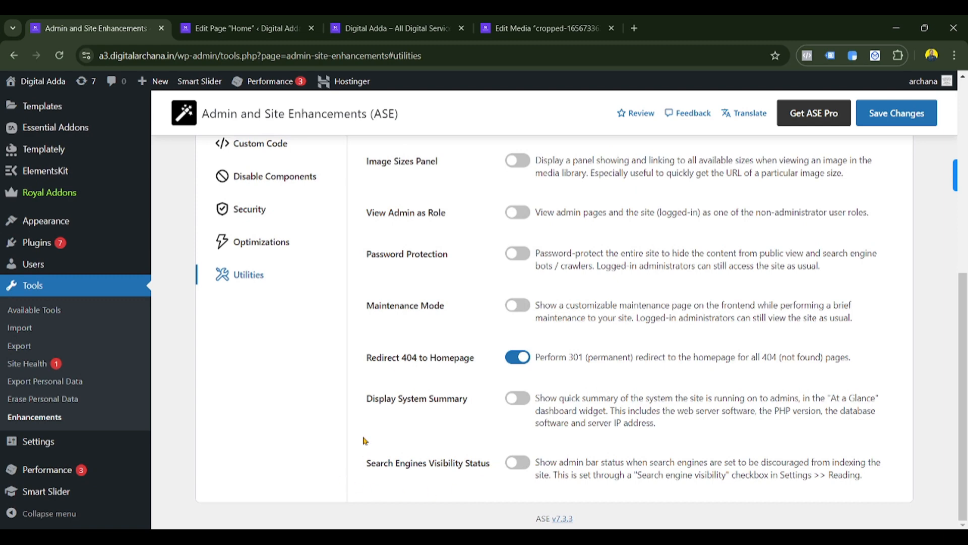
scroll(363, 441, "up", 3)
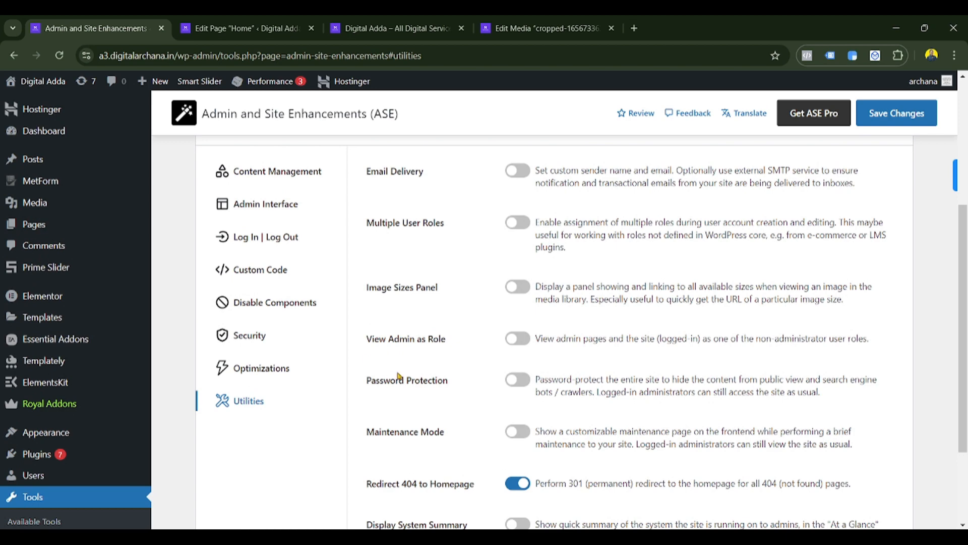
scroll(399, 376, "up", 3)
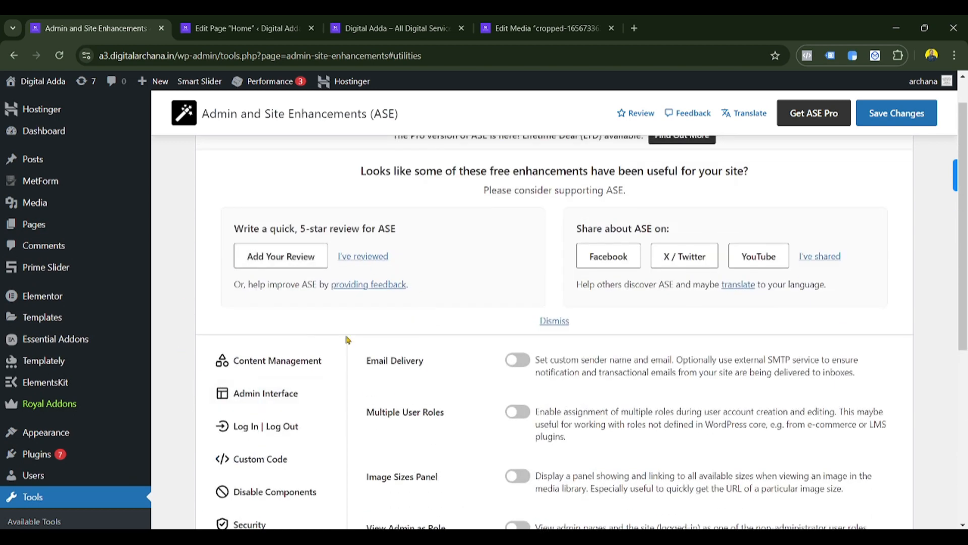
scroll(383, 343, "down", 5)
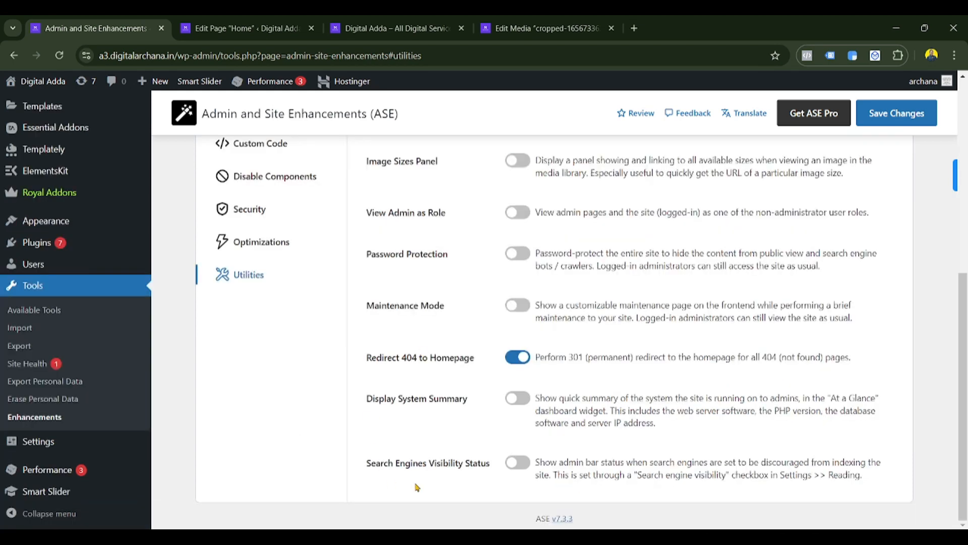
scroll(550, 392, "up", 5)
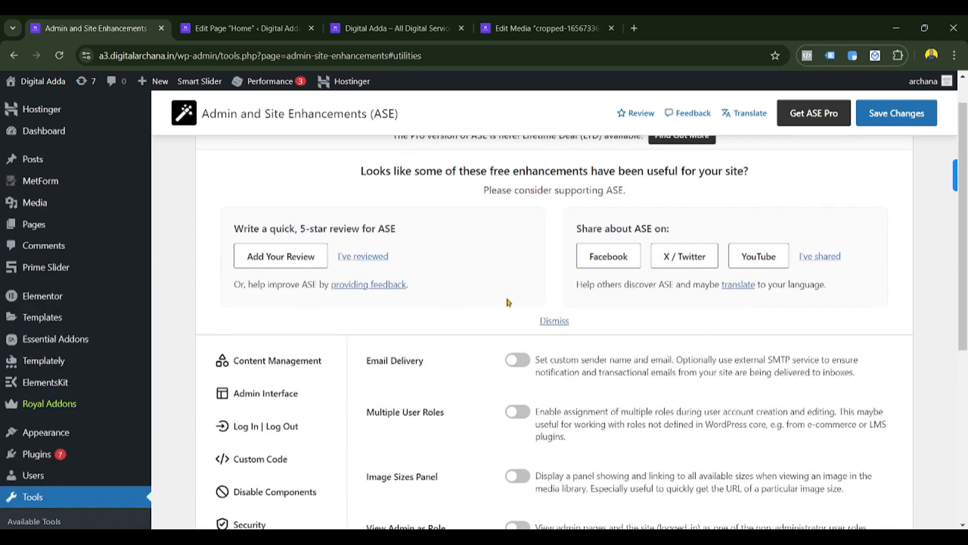
scroll(451, 295, "up", 1)
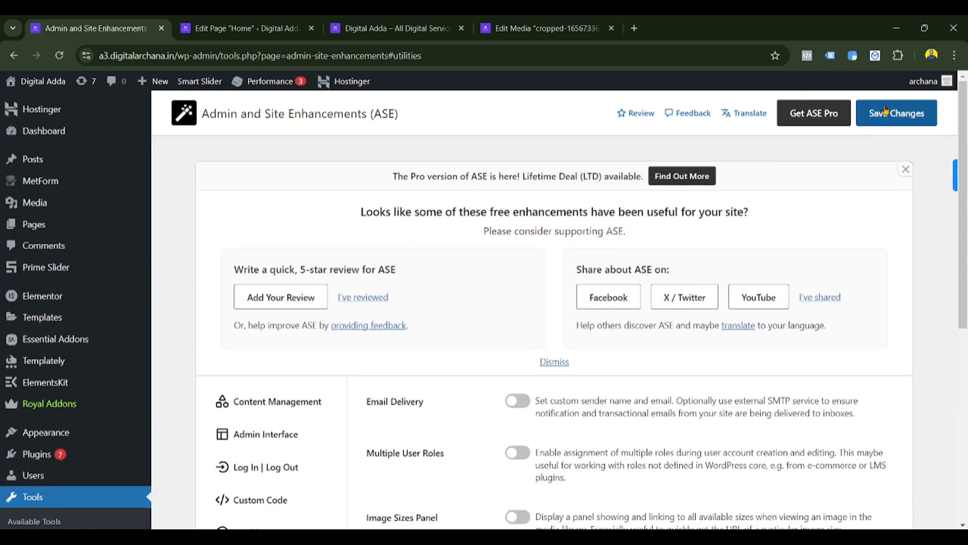
- Save the ASE settings again with Redirect 404 to Homepage kept on
left_click(887, 110)
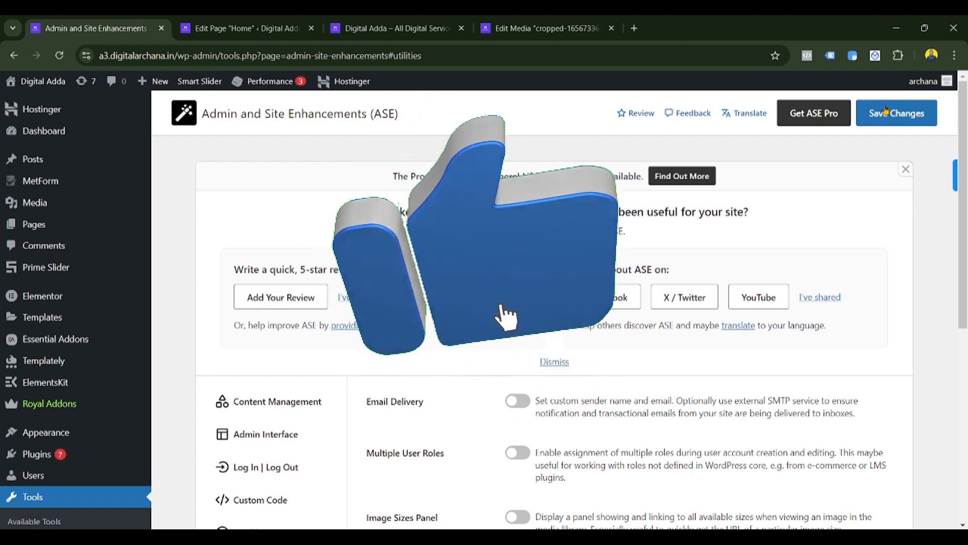
left_click_drag(433, 114, 205, 141)
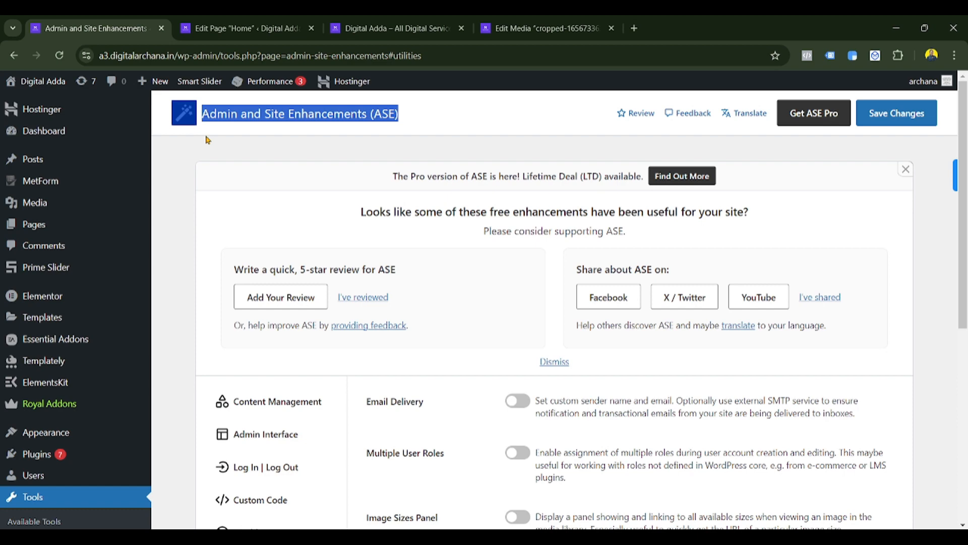
left_click(240, 151)
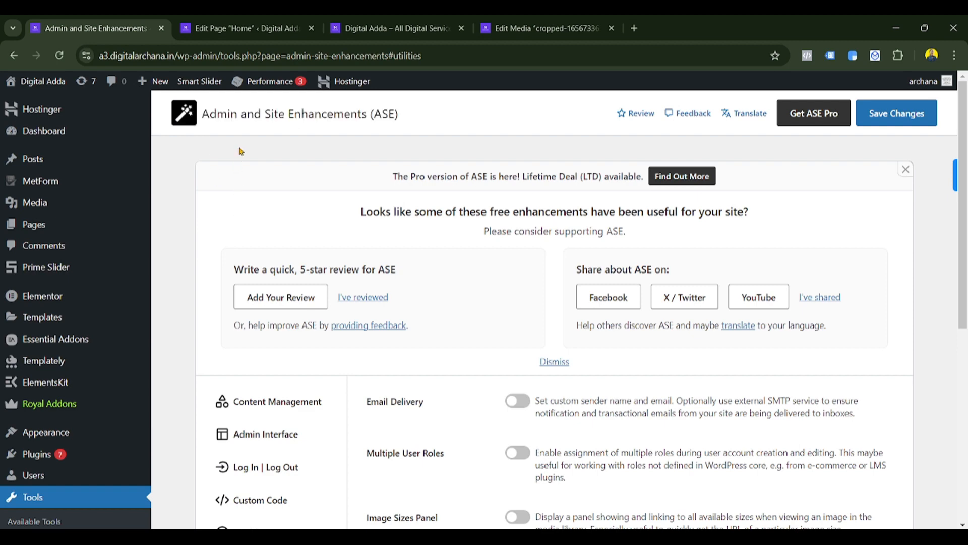